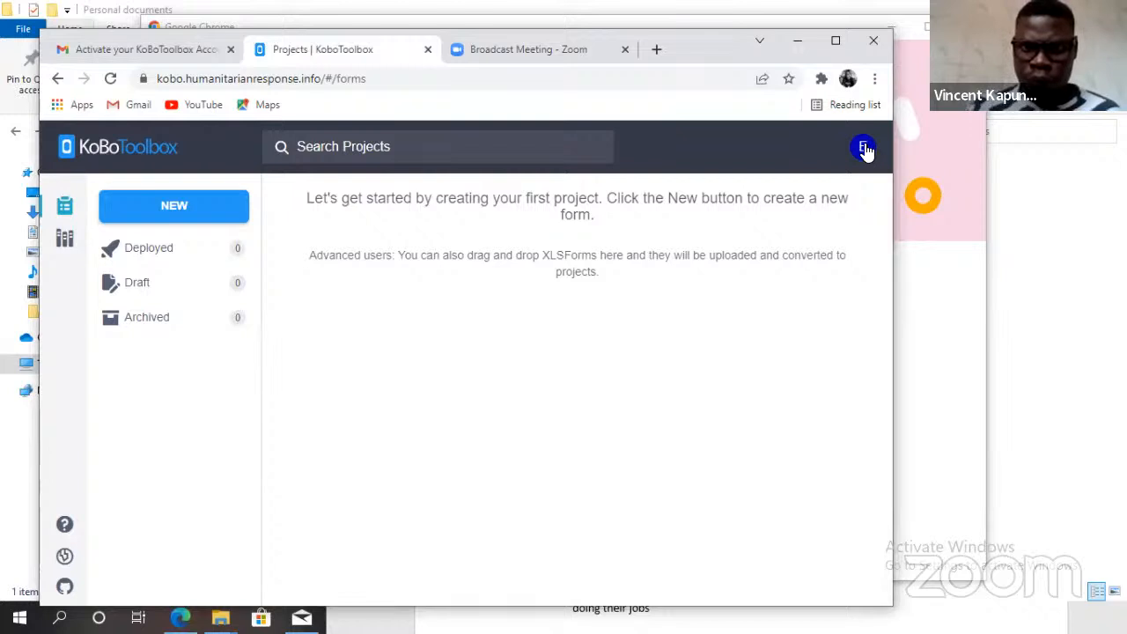
- Maximize the browser window showing the KoBoToolbox projects page
left_click(865, 150)
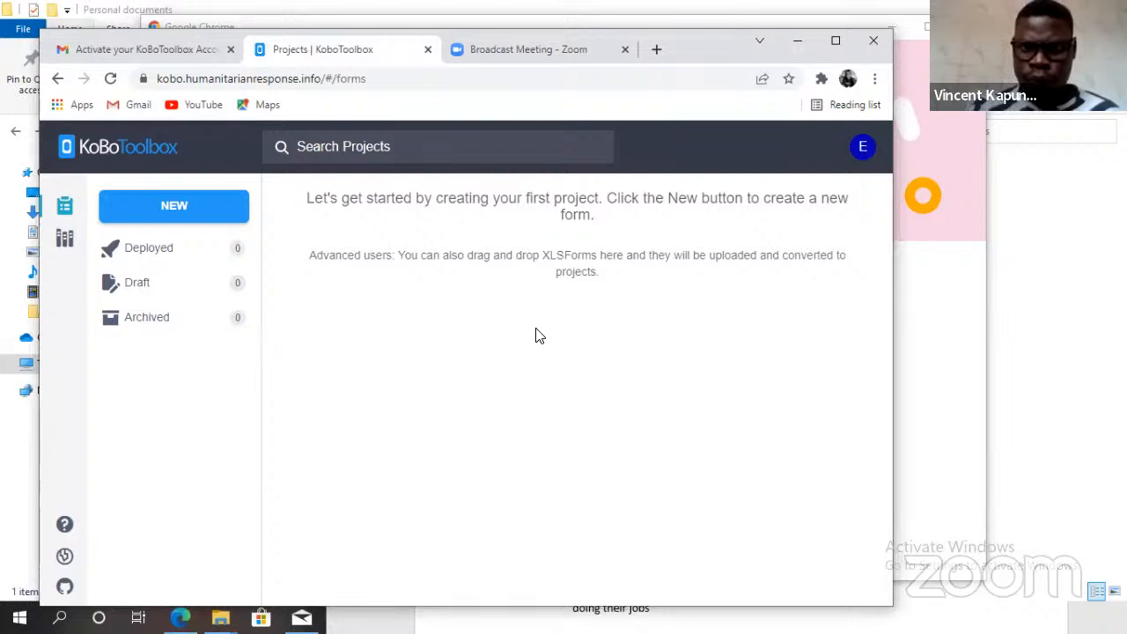
left_click(541, 377)
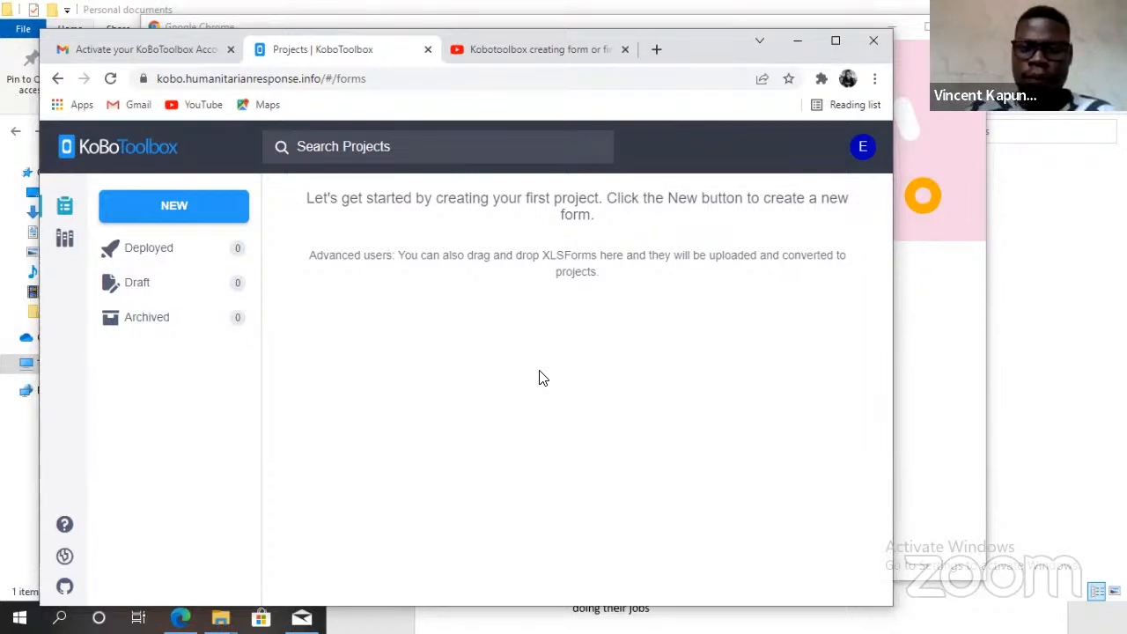
left_click(835, 40)
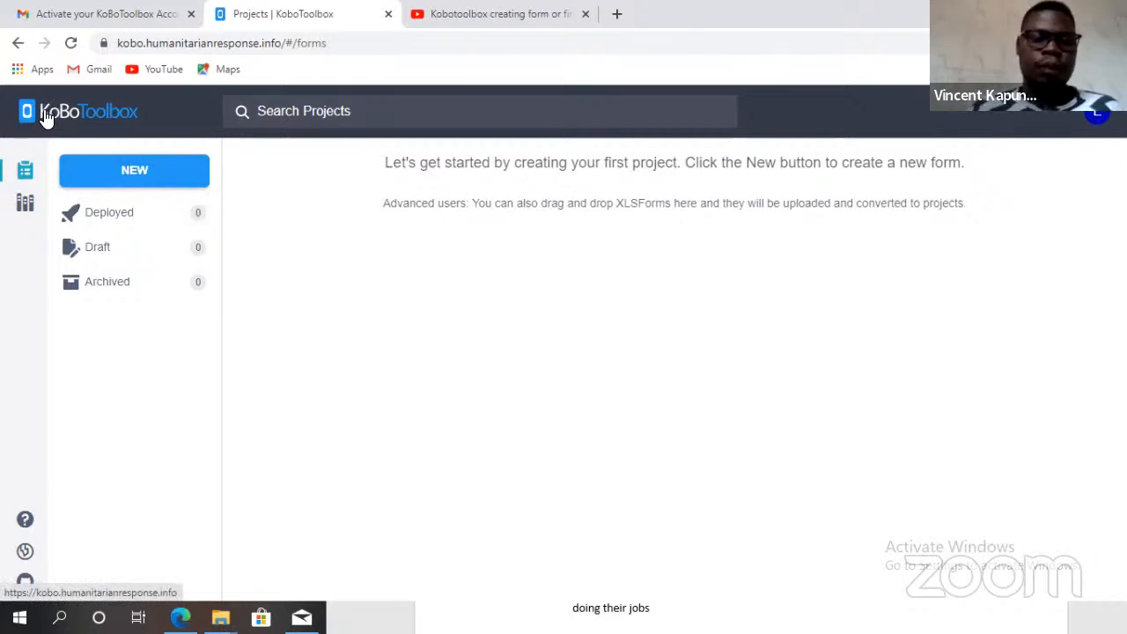
- Visit My Library, and start creating a new project from the projects list
left_click(101, 116)
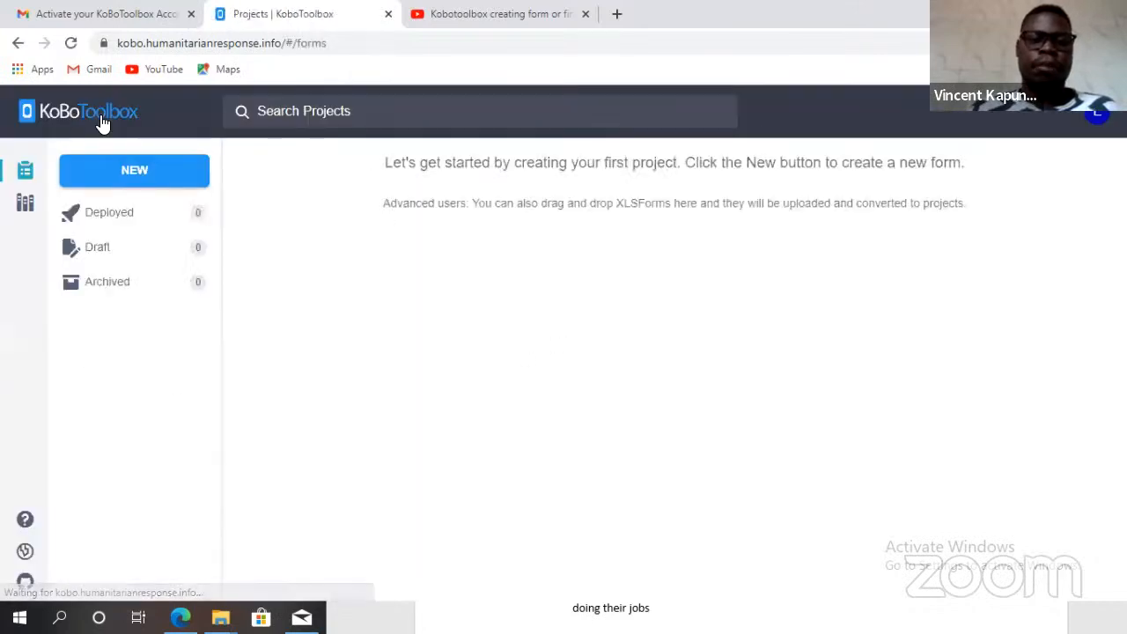
left_click(27, 203)
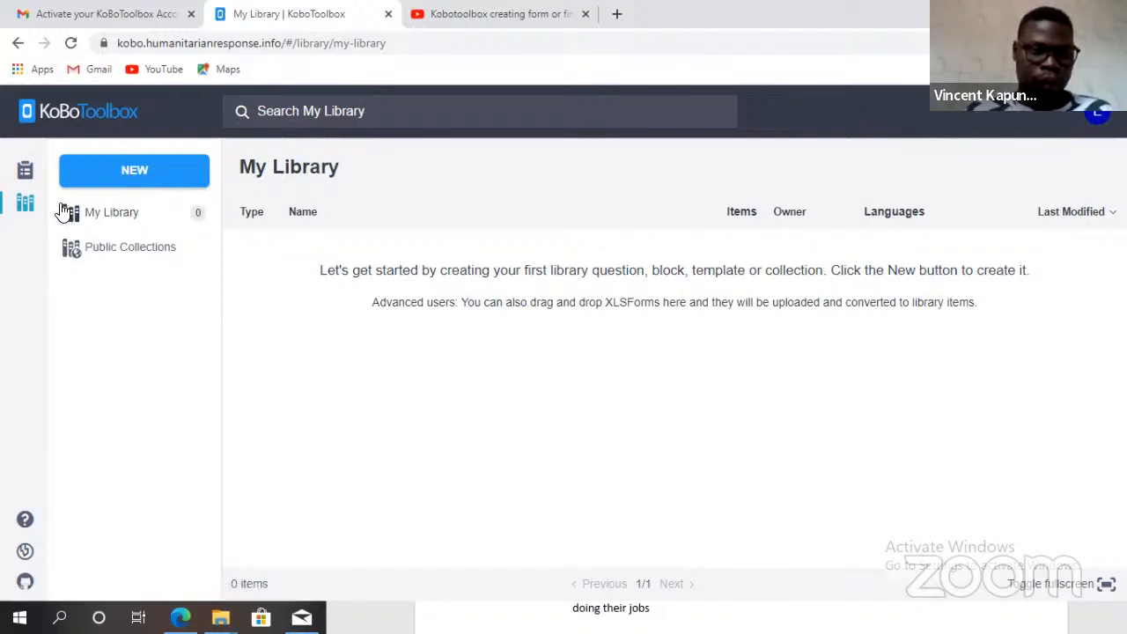
left_click(25, 173)
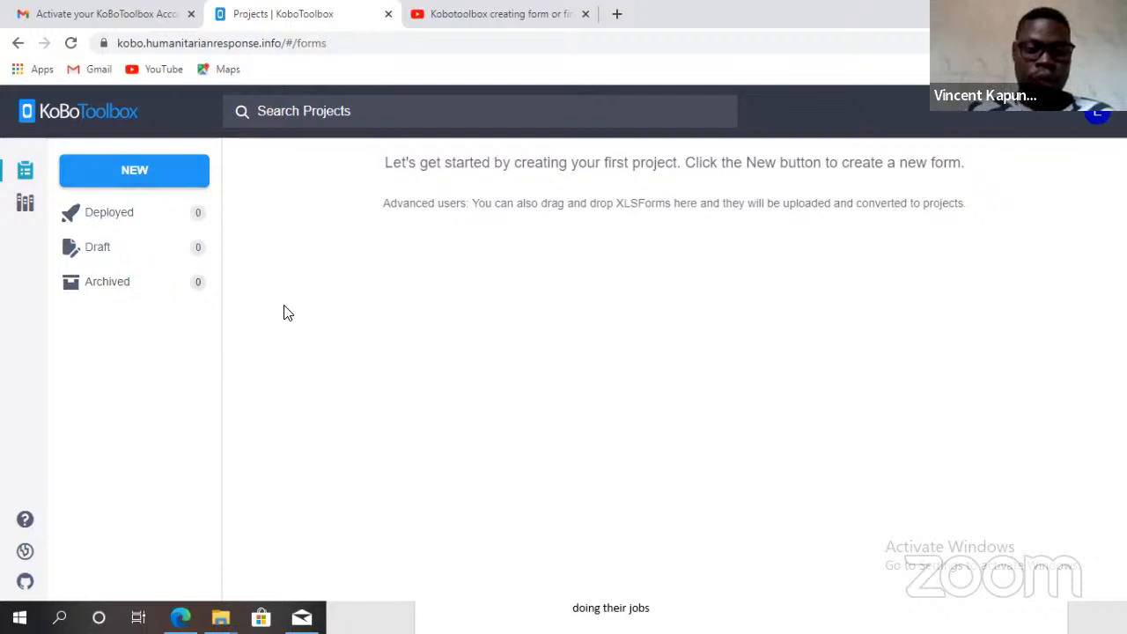
left_click(139, 172)
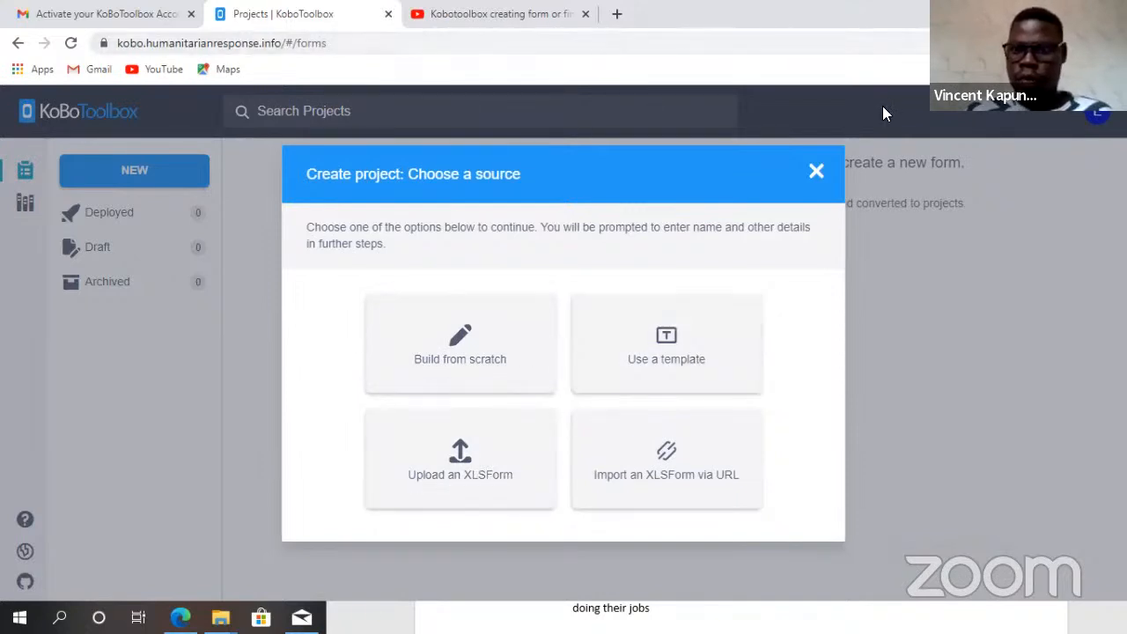
- Search Google for "xls form kobo" in a new browser tab and open the XLSForm Docs site
left_click_drag(908, 30, 727, 136)
left_click(727, 137)
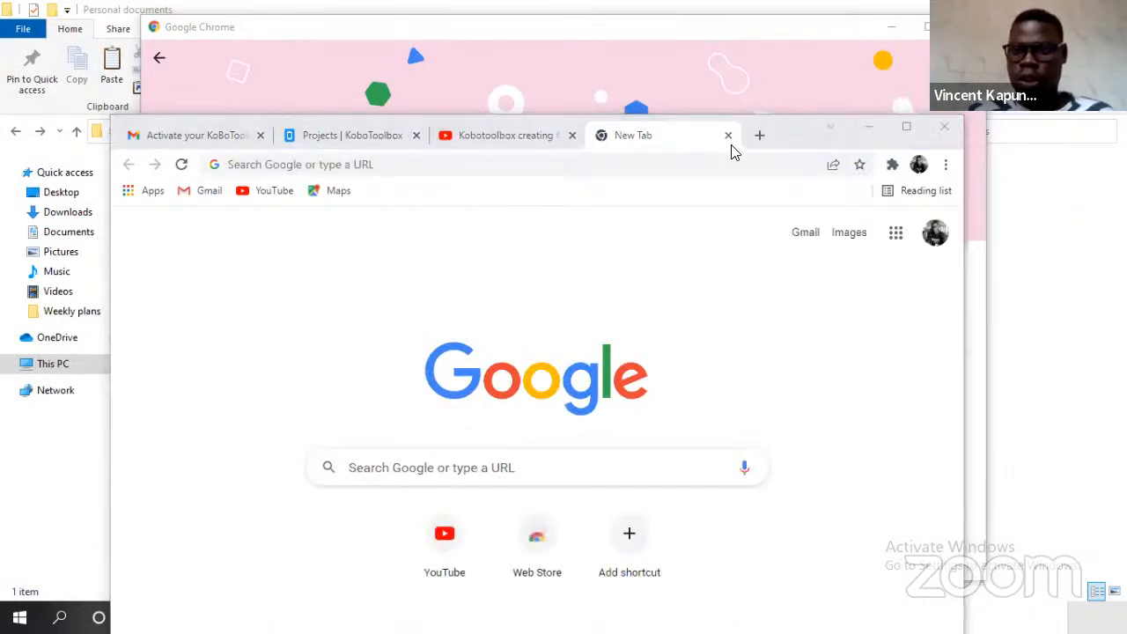
left_click(753, 124)
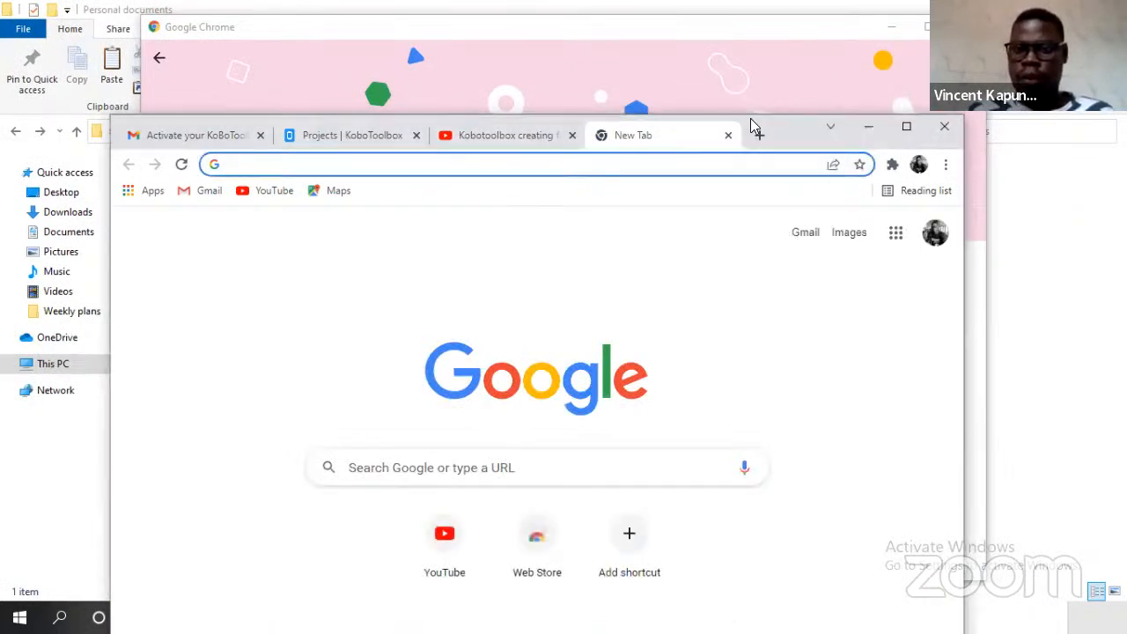
left_click(639, 168)
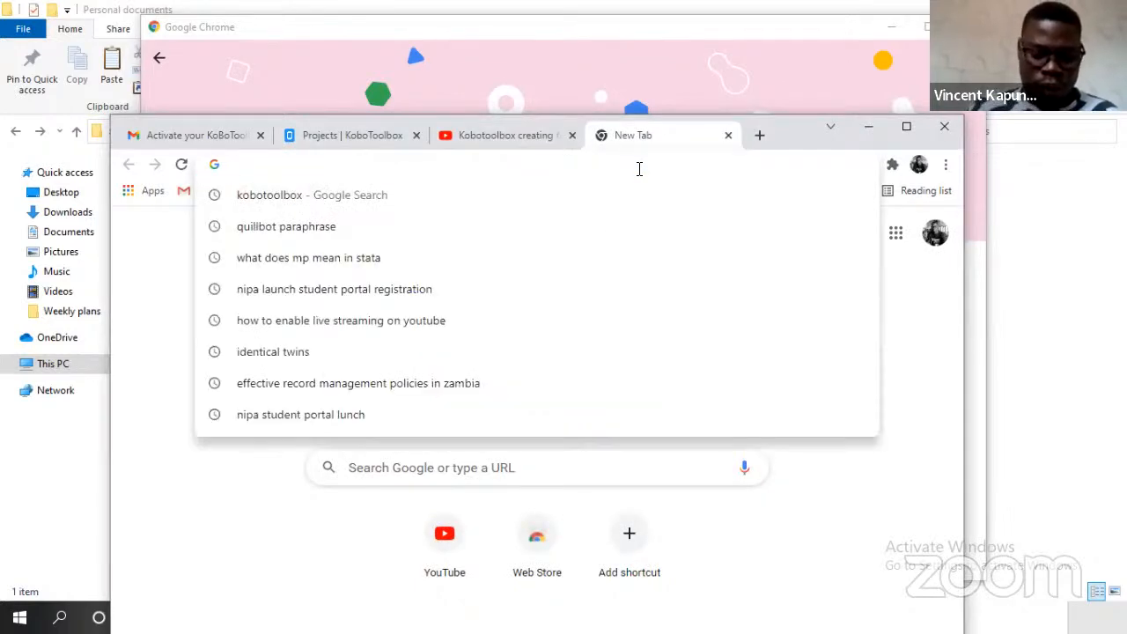
type("xls form")
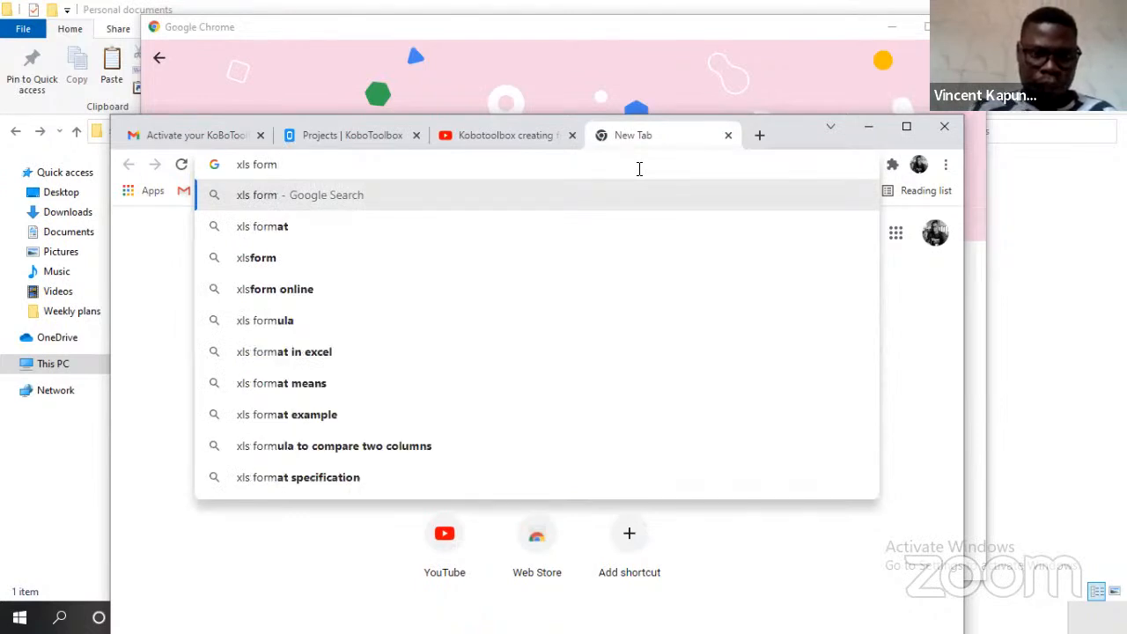
type(" kobo")
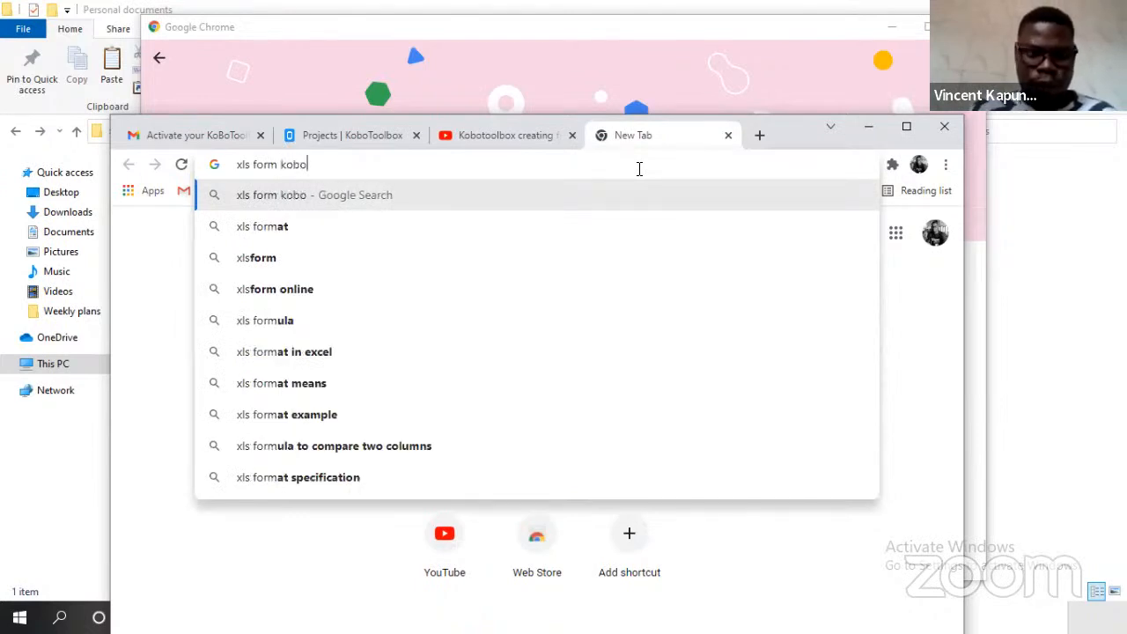
key("Return")
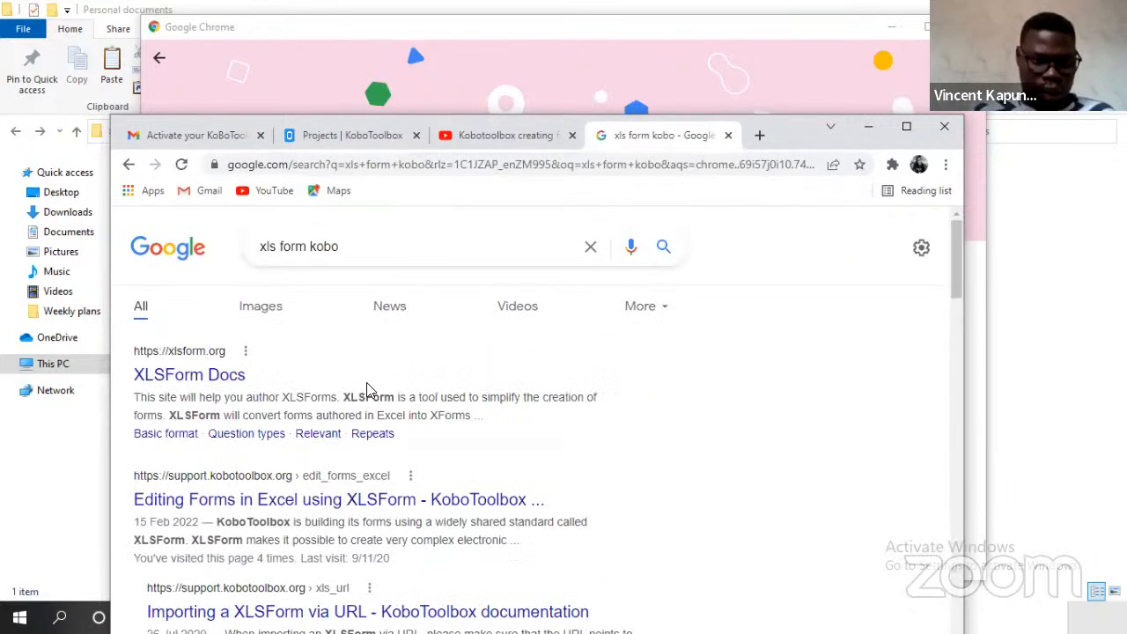
left_click(209, 378)
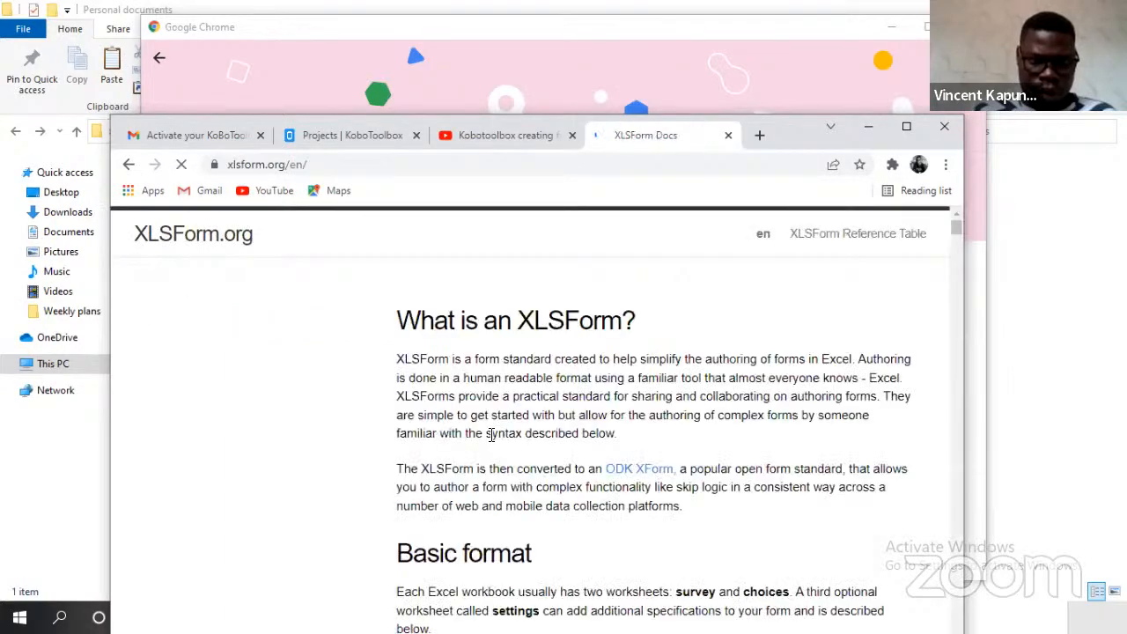
- Read the XLSForm introduction and the descriptions of the survey and choices worksheets with their mandatory columns
scroll(483, 436, "down", 2)
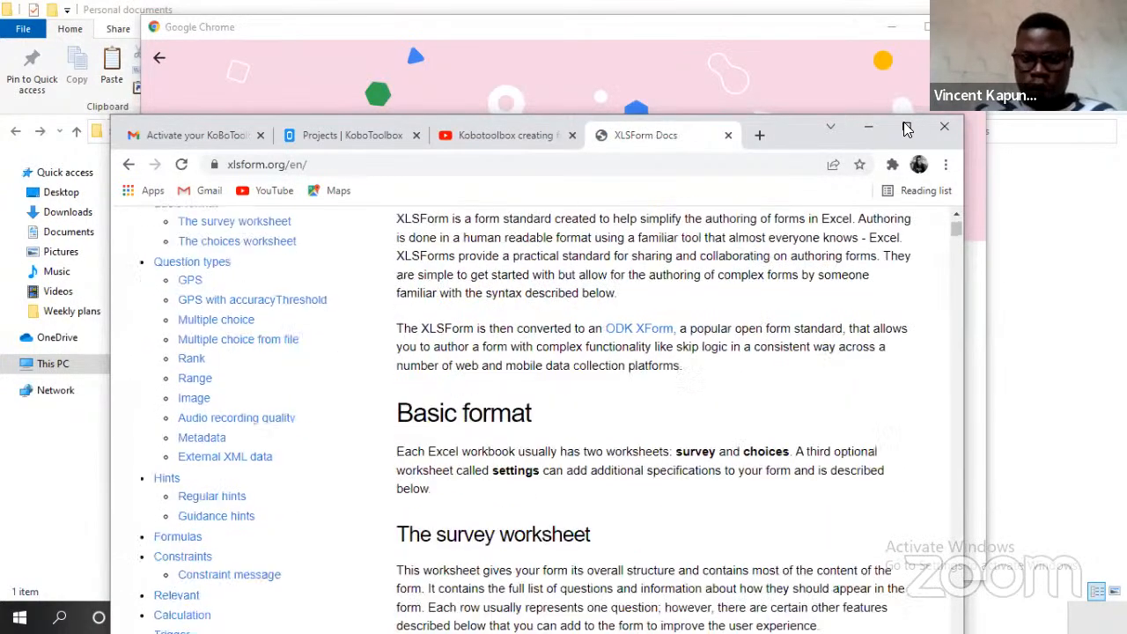
scroll(608, 347, "down", 8)
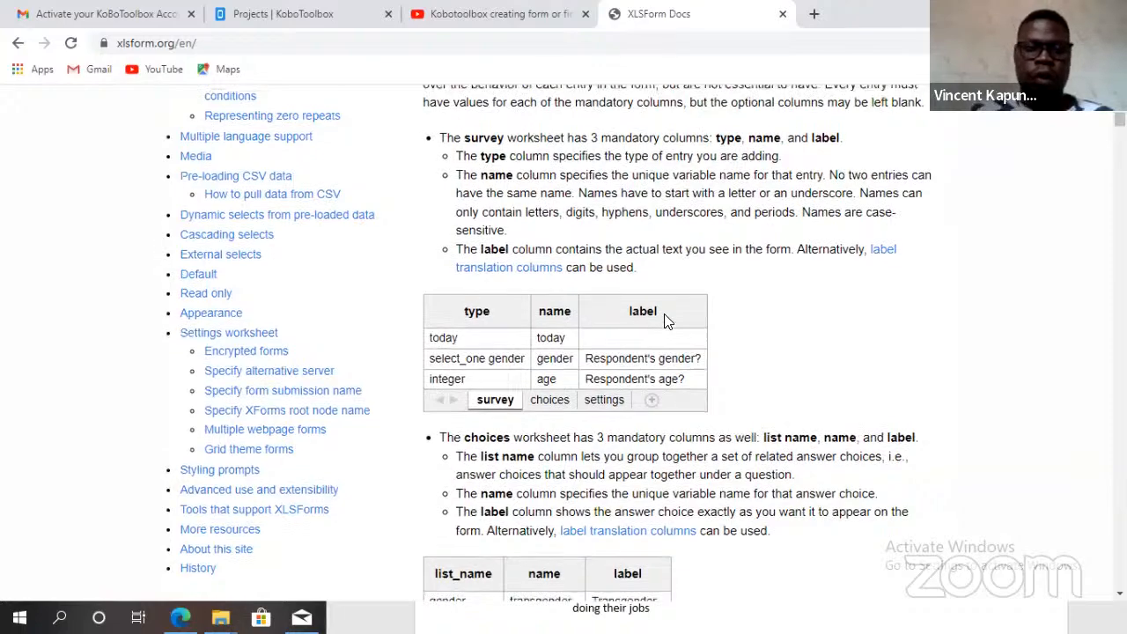
scroll(667, 321, "up", 4)
scroll(667, 321, "up", 5)
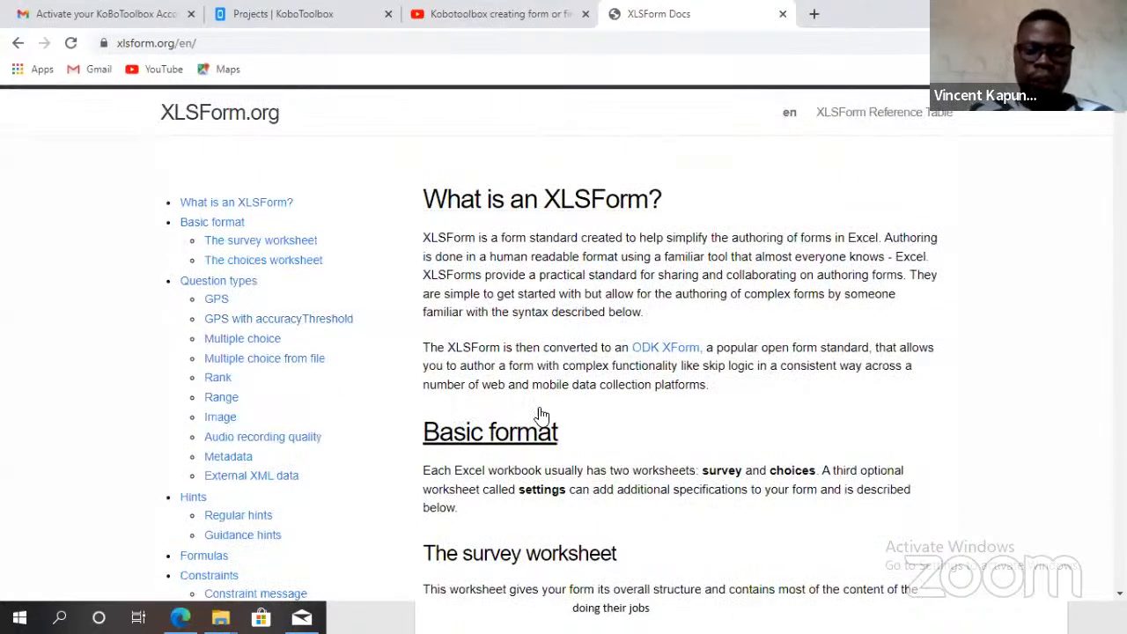
scroll(542, 415, "down", 1)
scroll(573, 423, "down", 2)
scroll(574, 424, "down", 2)
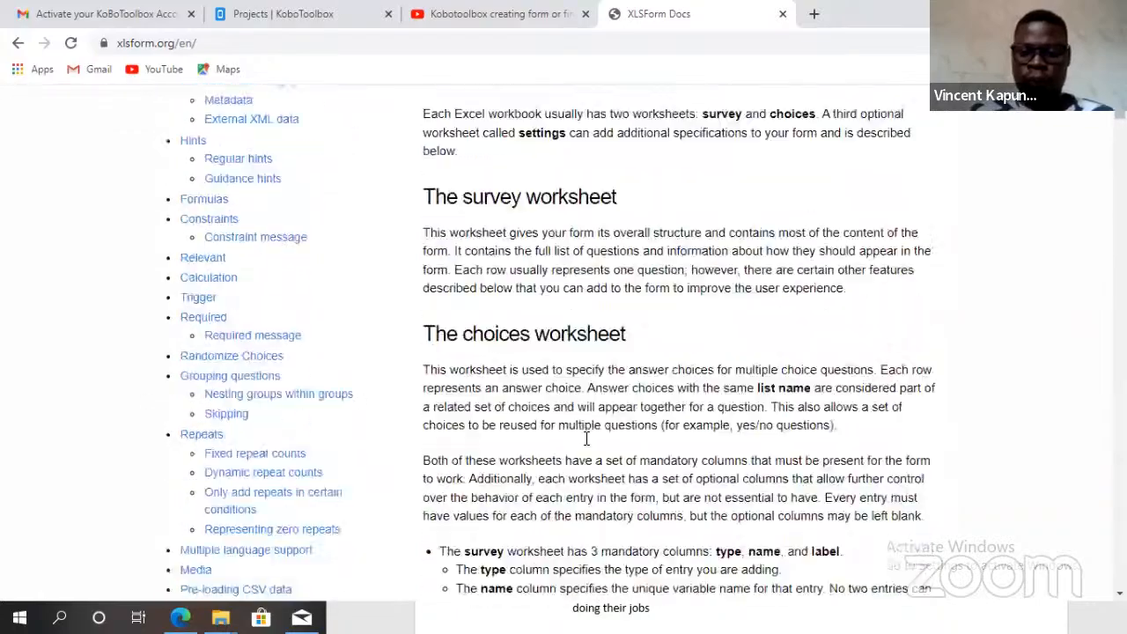
scroll(619, 498, "down", 3)
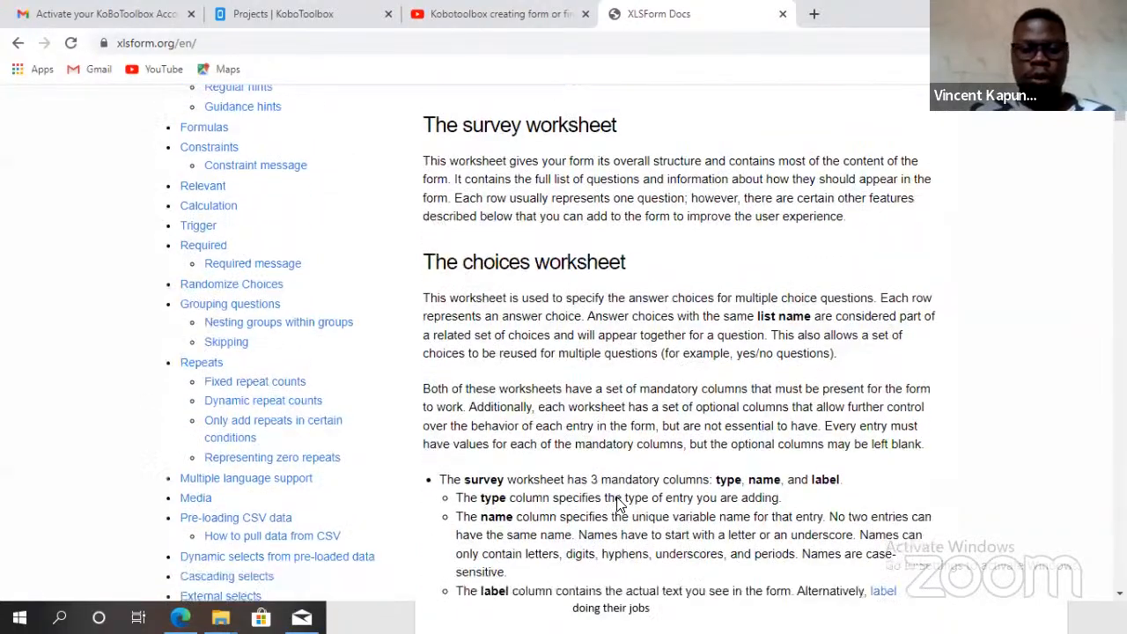
scroll(619, 502, "down", 2)
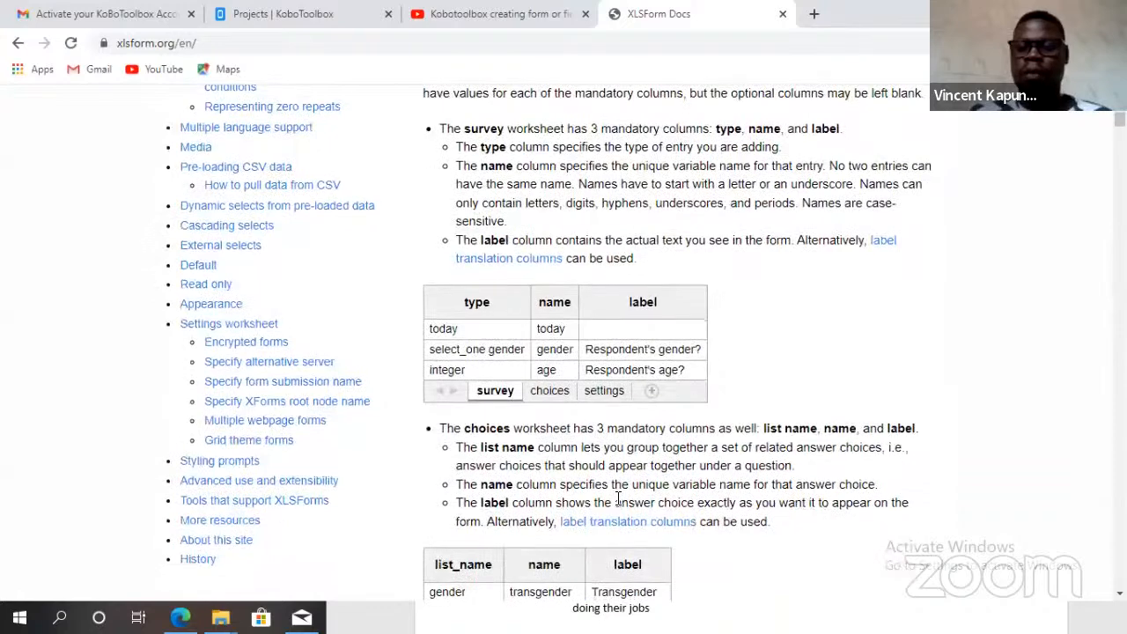
scroll(618, 499, "down", 1)
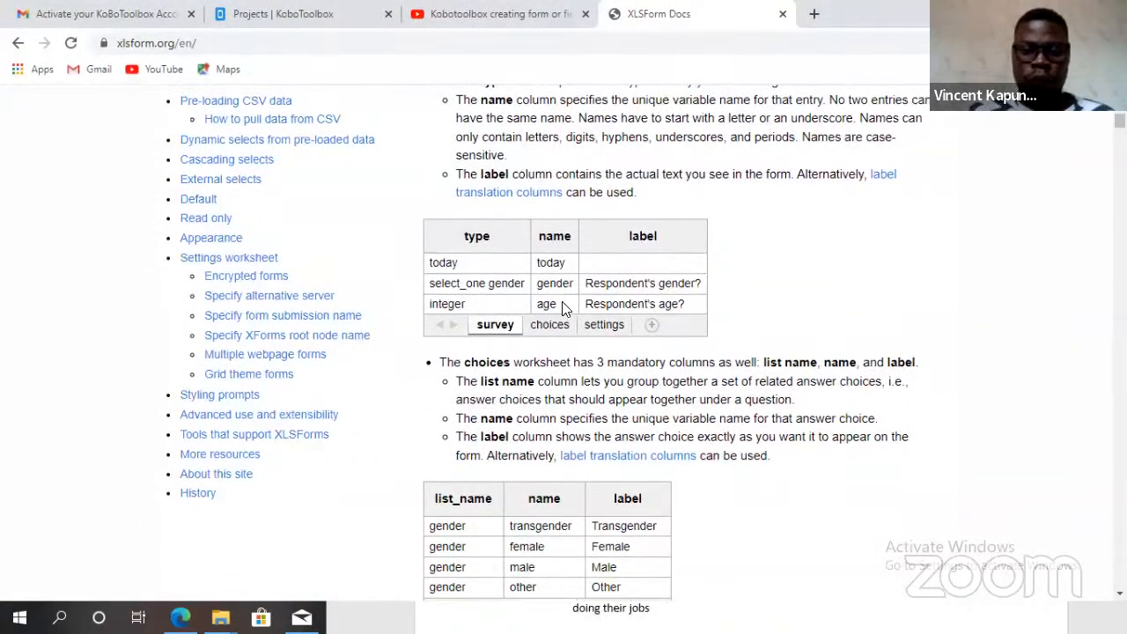
scroll(537, 317, "up", 1)
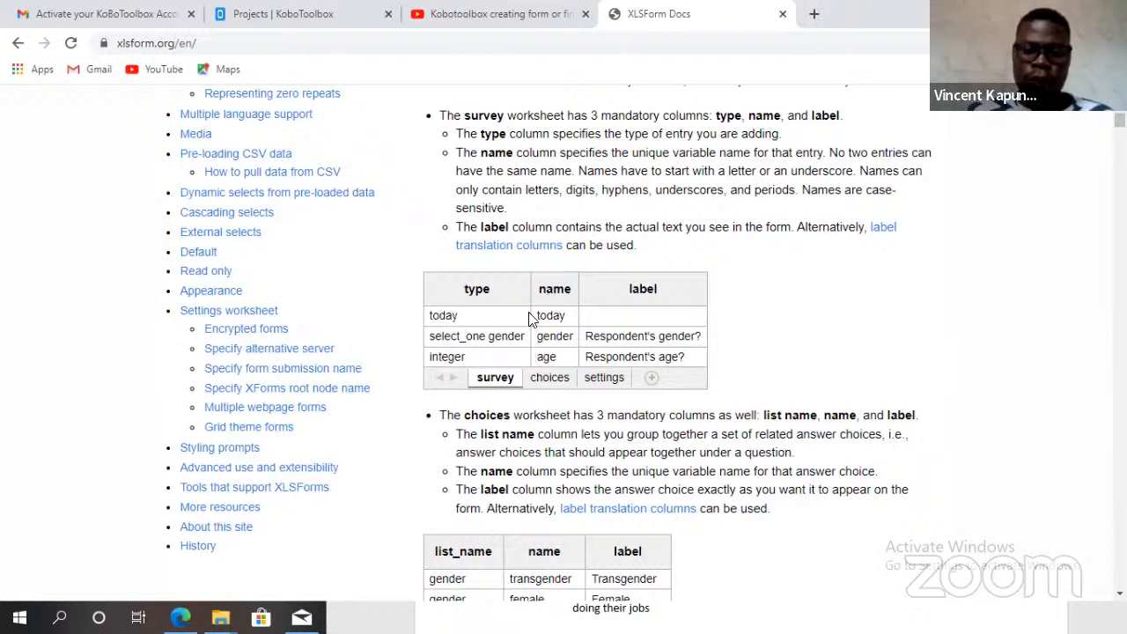
- Examine the survey worksheet example, highlighting the today row and the select_one gender type and its name entry
left_click_drag(568, 324, 428, 317)
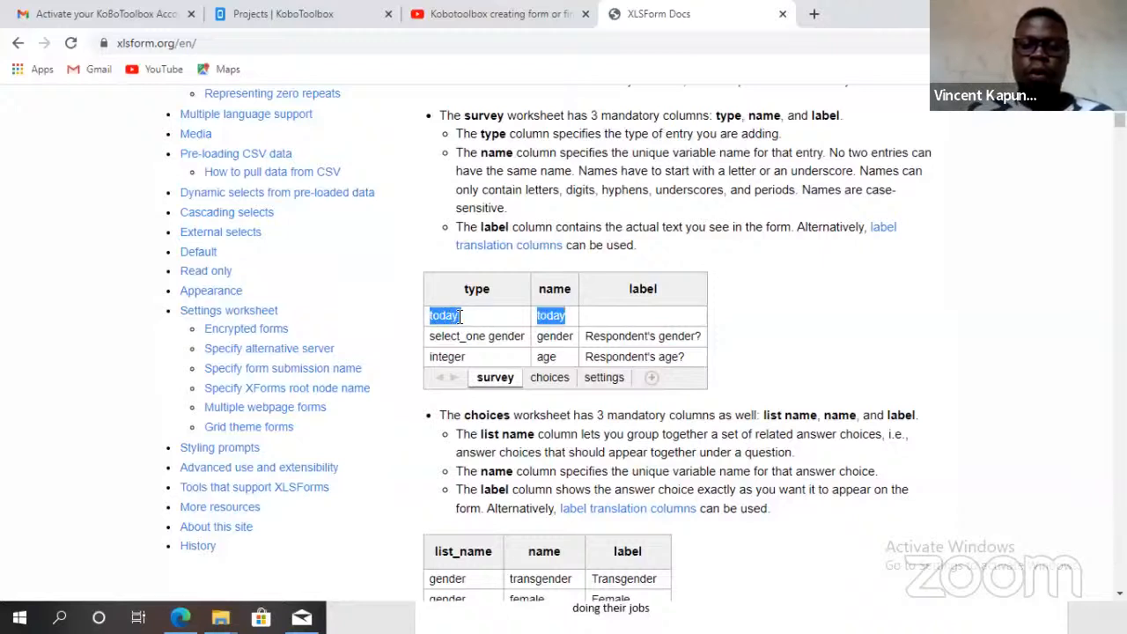
left_click(633, 322)
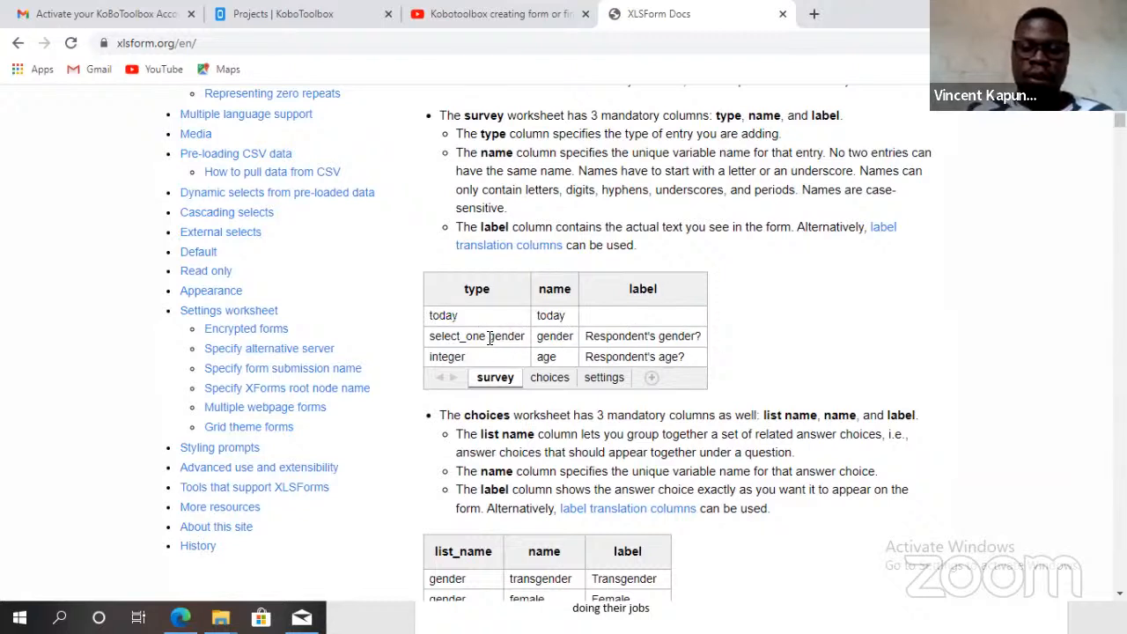
left_click_drag(486, 338, 432, 344)
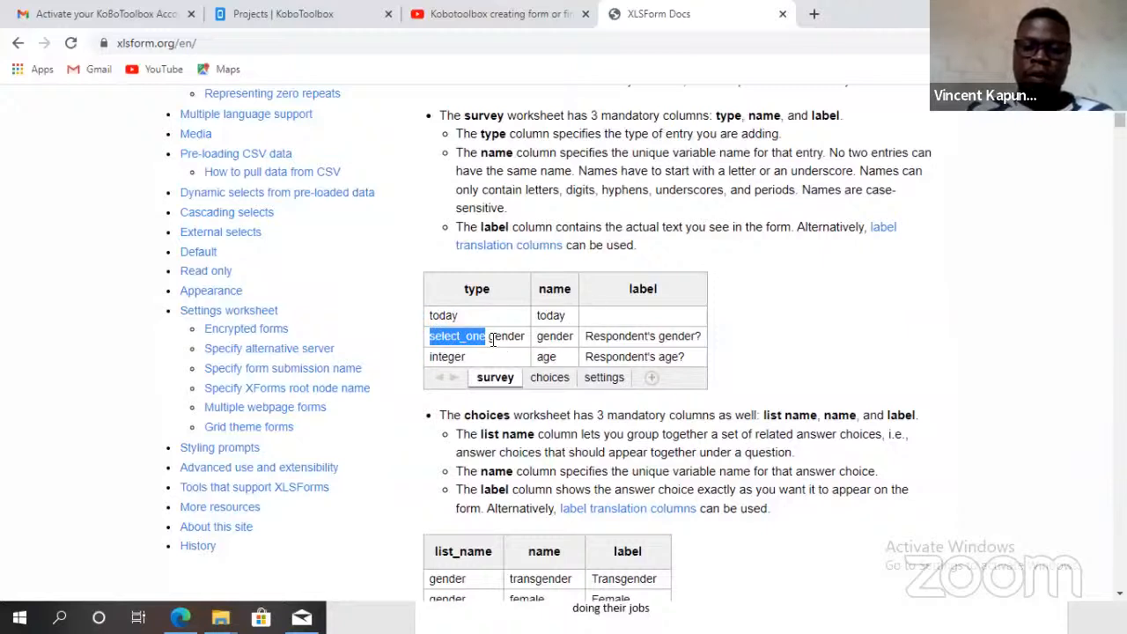
left_click_drag(489, 338, 526, 345)
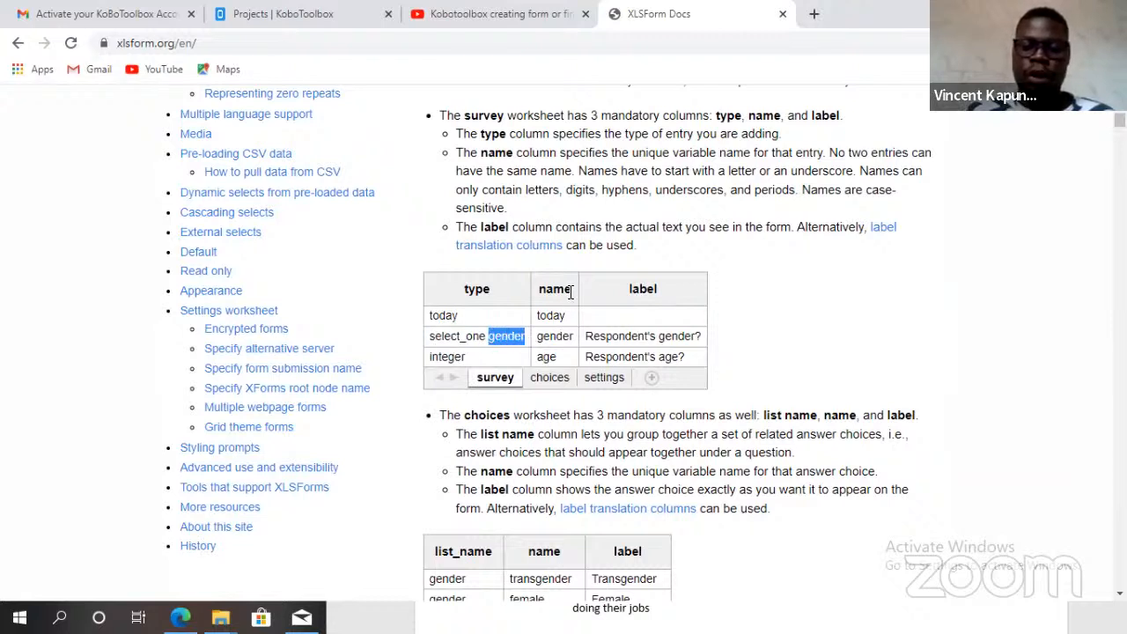
left_click_drag(537, 337, 574, 337)
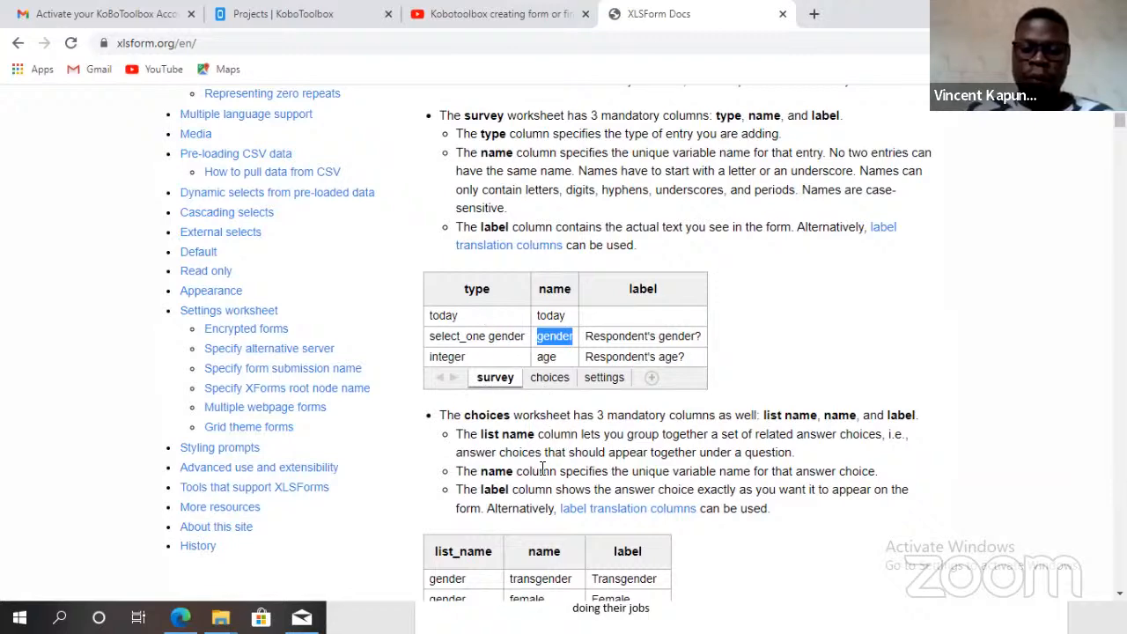
- Examine the choices worksheet example, highlighting its list_name and name column headings
scroll(543, 471, "down", 2)
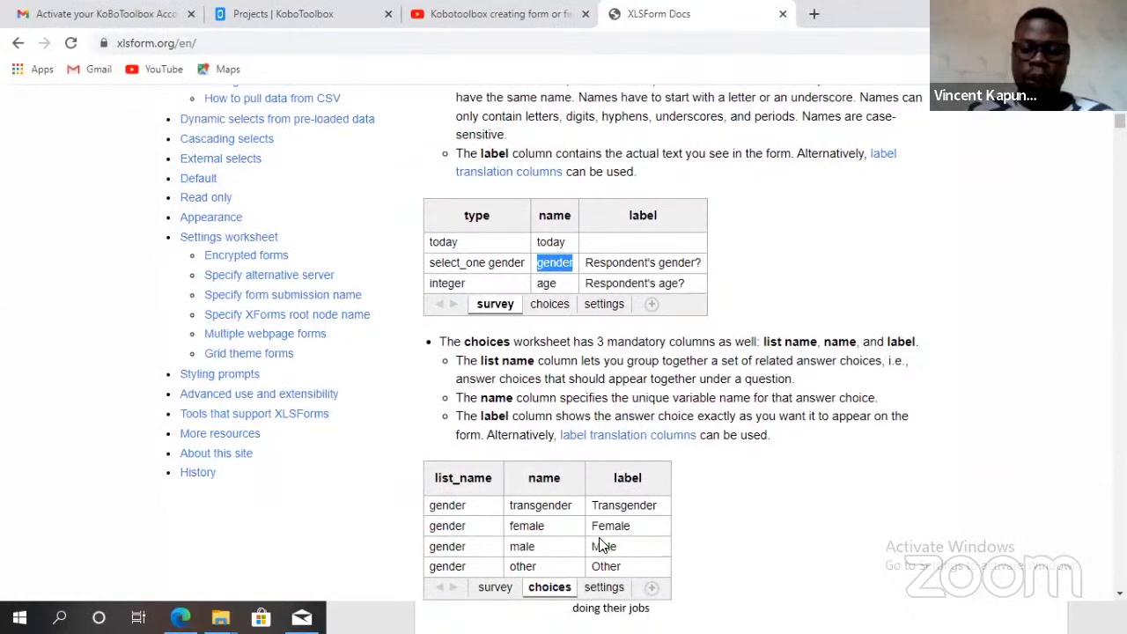
scroll(581, 554, "down", 1)
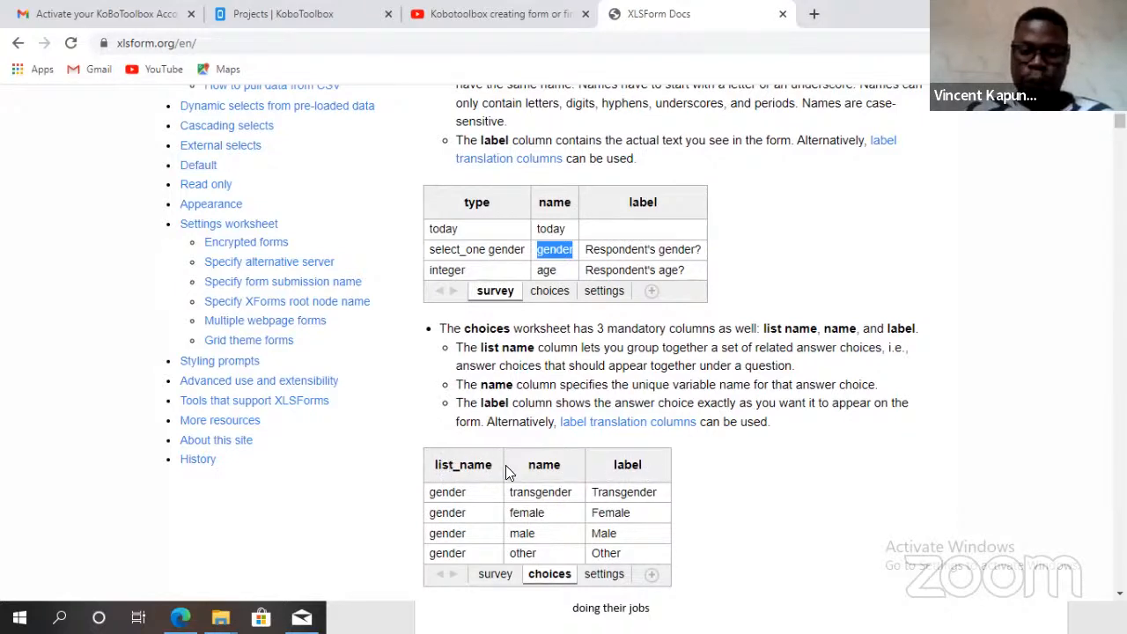
left_click_drag(491, 465, 434, 465)
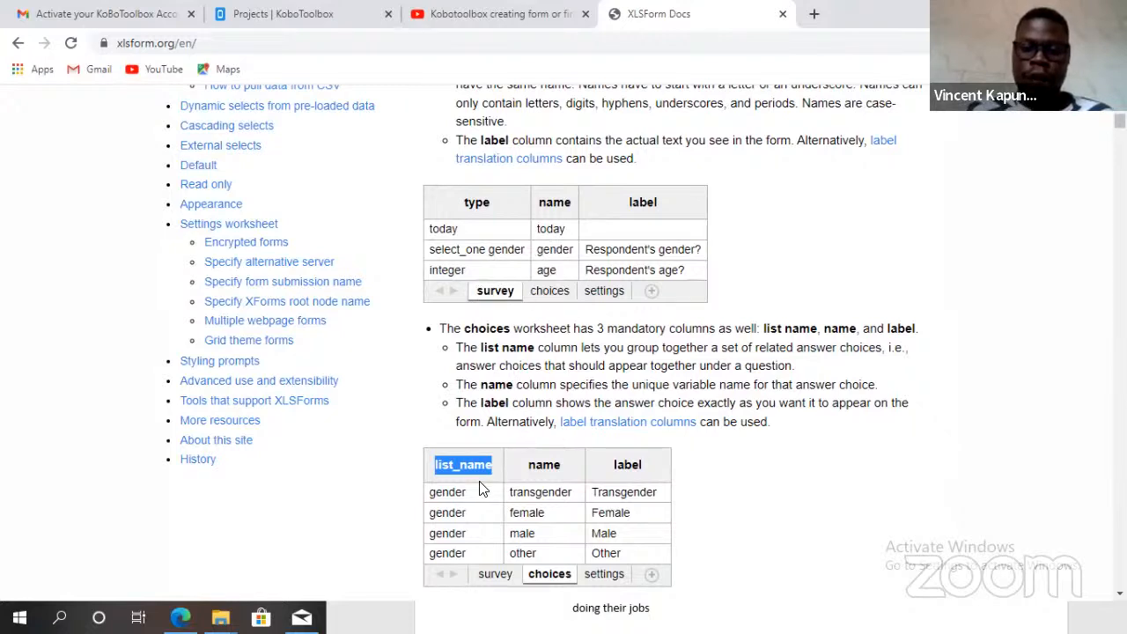
left_click_drag(463, 494, 546, 258)
left_click(546, 262)
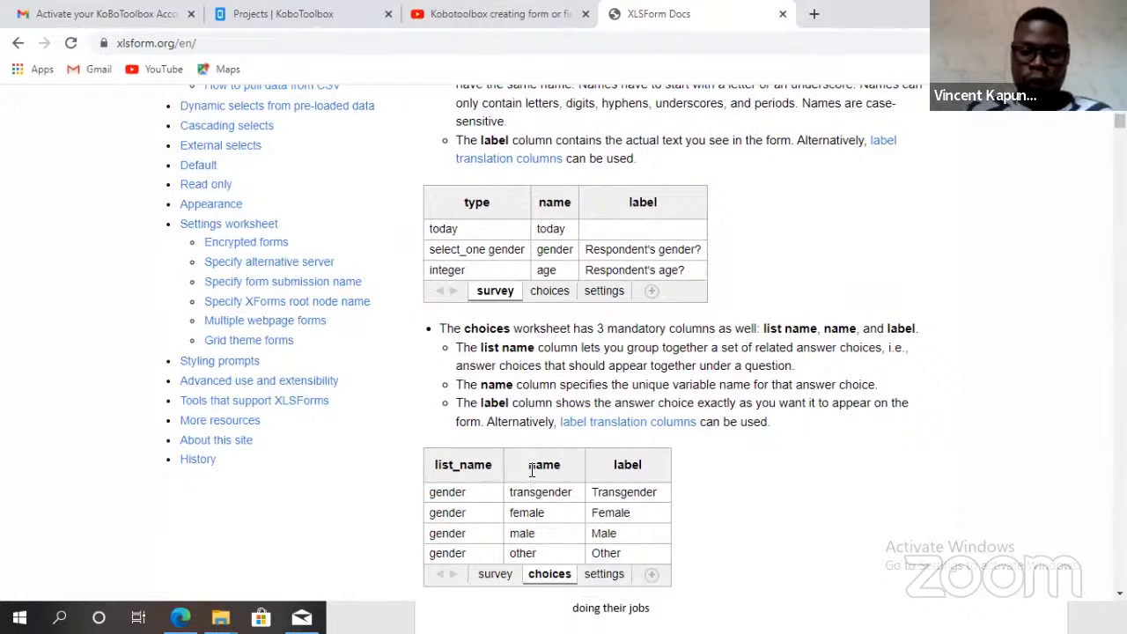
left_click_drag(531, 471, 552, 471)
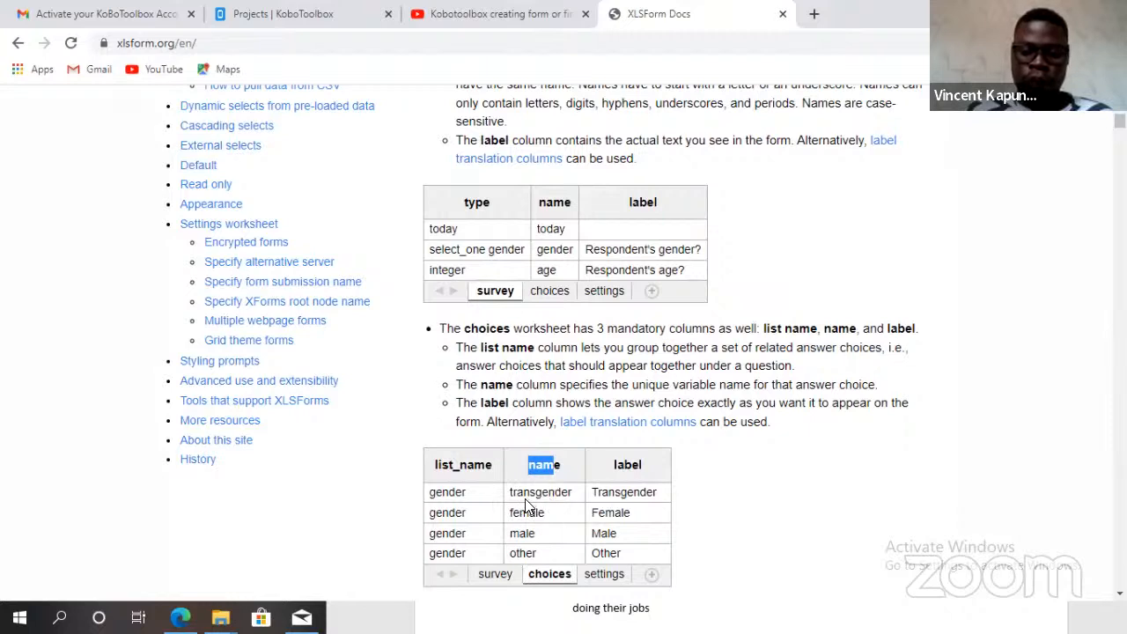
left_click(525, 504)
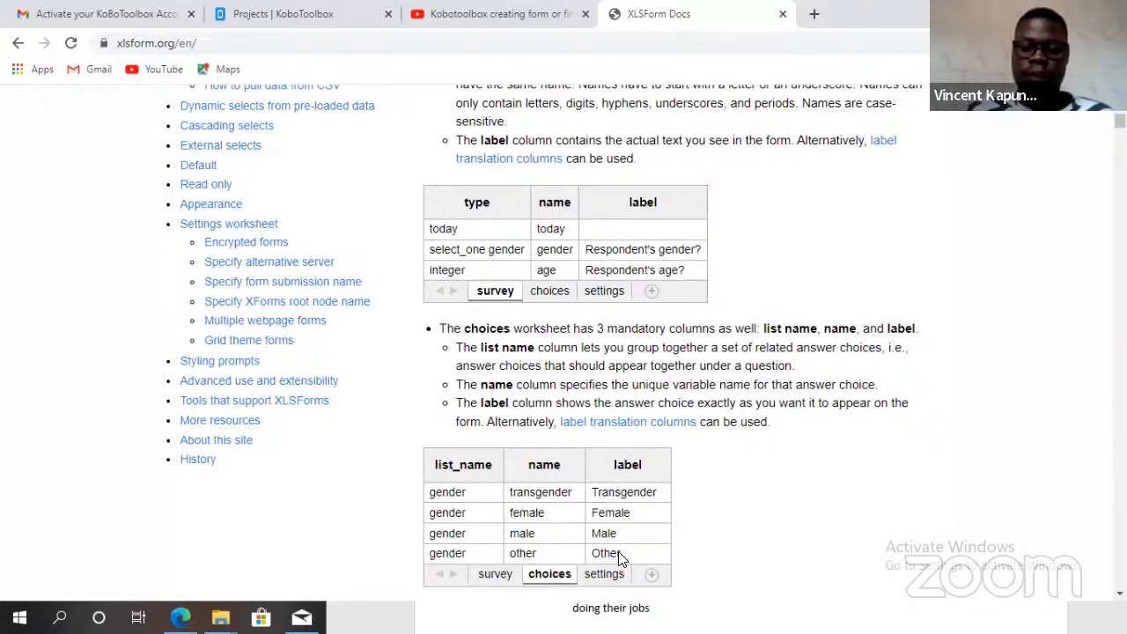
- View the Question types table and return to the KoBoToolbox project source options
scroll(618, 551, "down", 3)
scroll(622, 557, "down", 3)
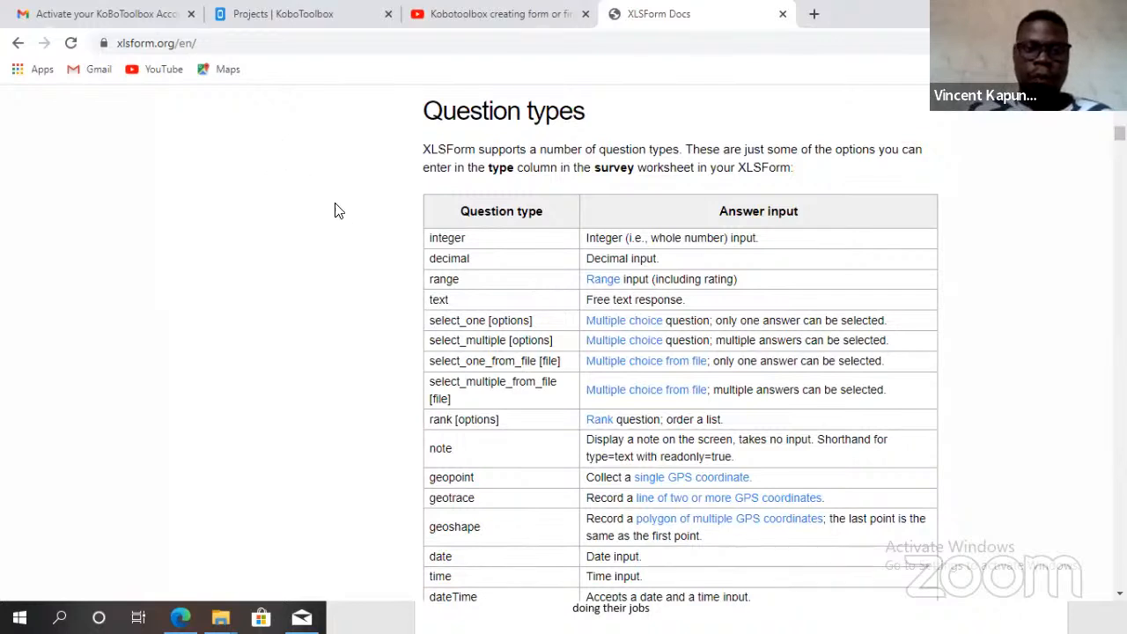
left_click(284, 25)
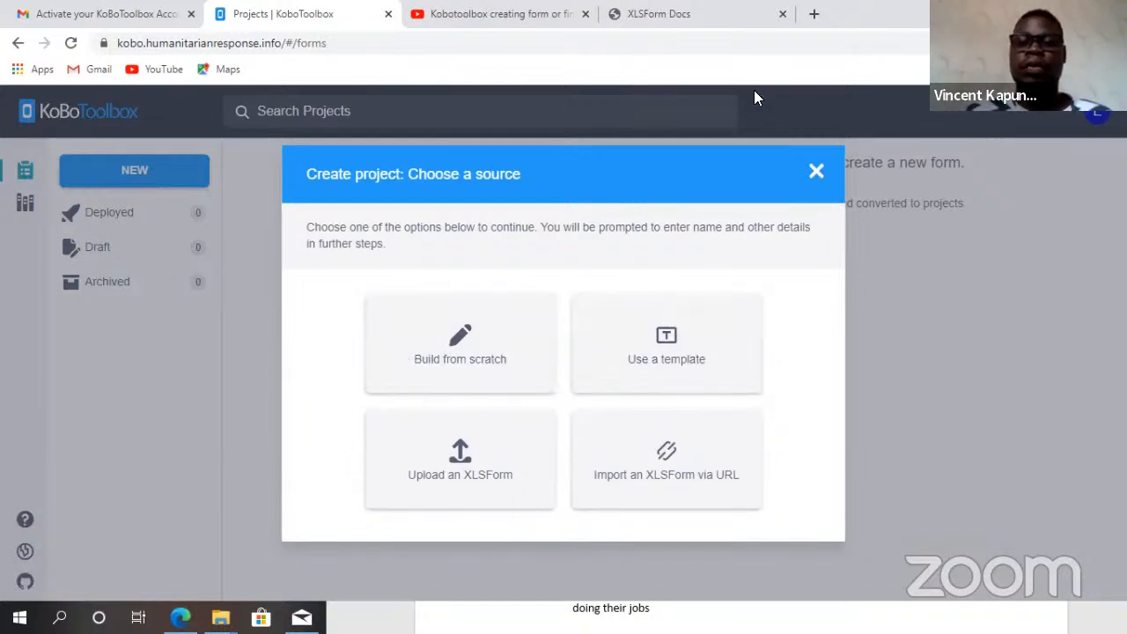
- View the XLSForm URL import form and the build-from-scratch project details form, closing each without creating a project
left_click(680, 471)
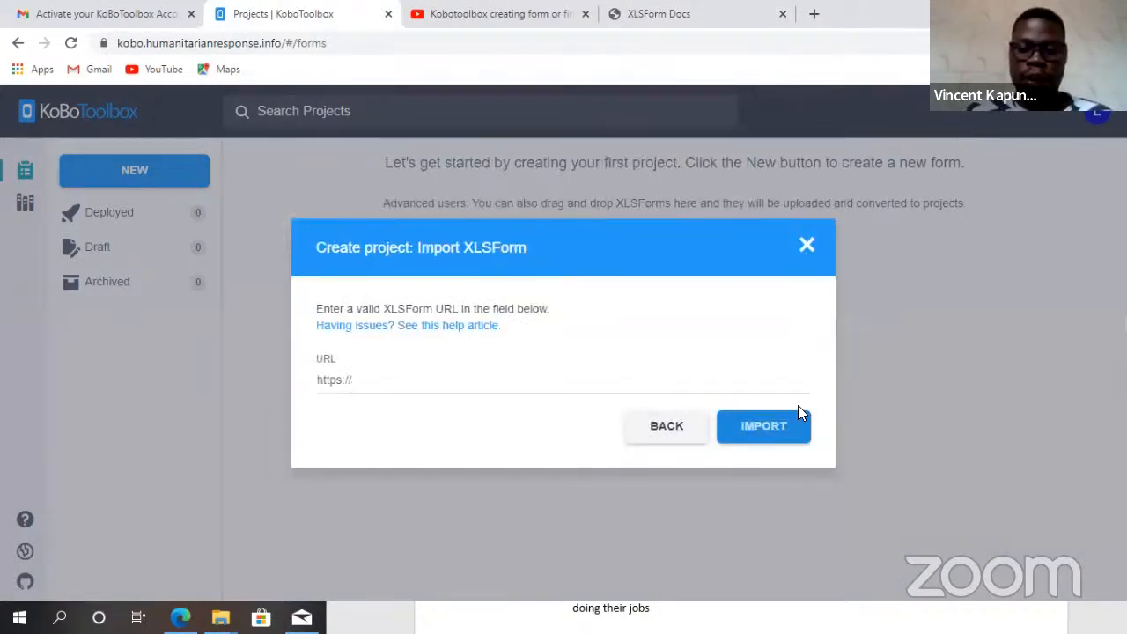
left_click(804, 249)
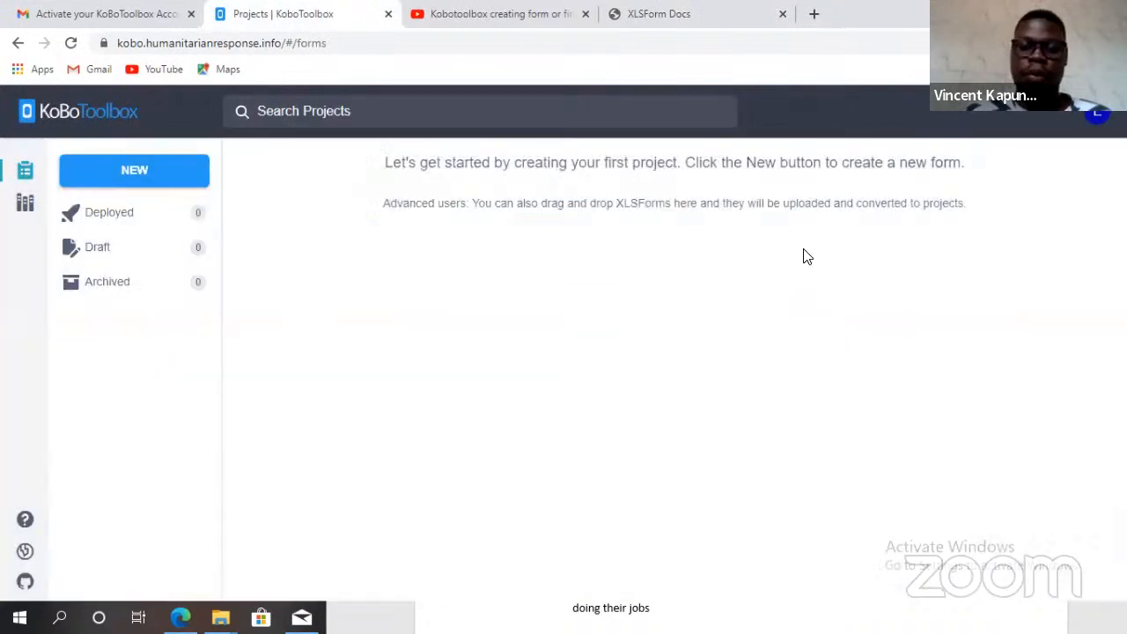
left_click(172, 180)
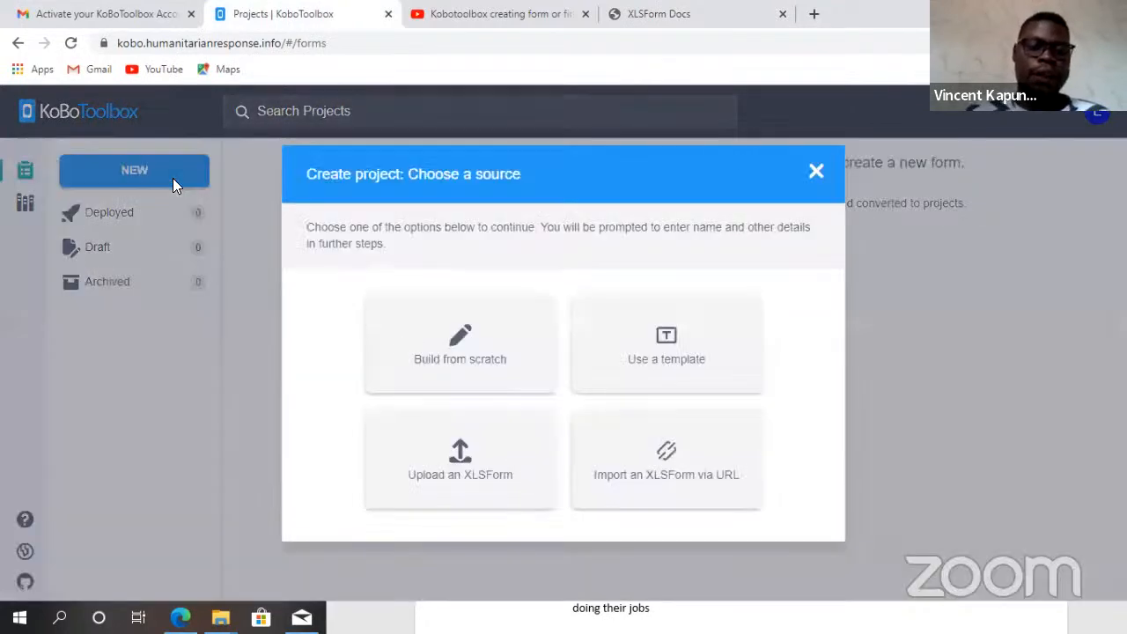
left_click(403, 352)
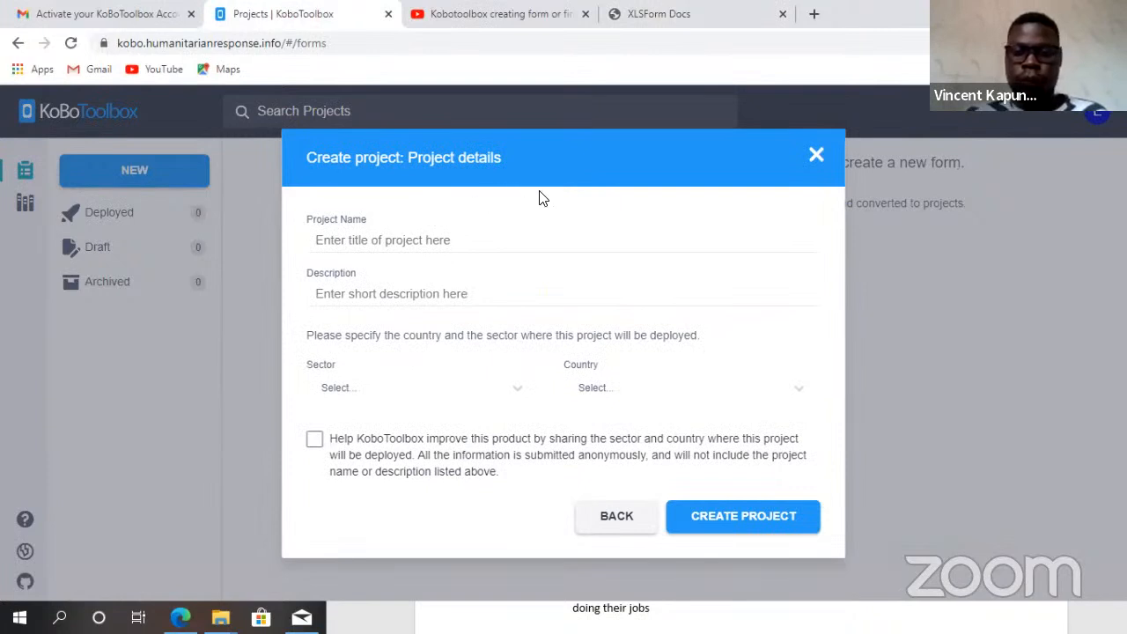
left_click(818, 157)
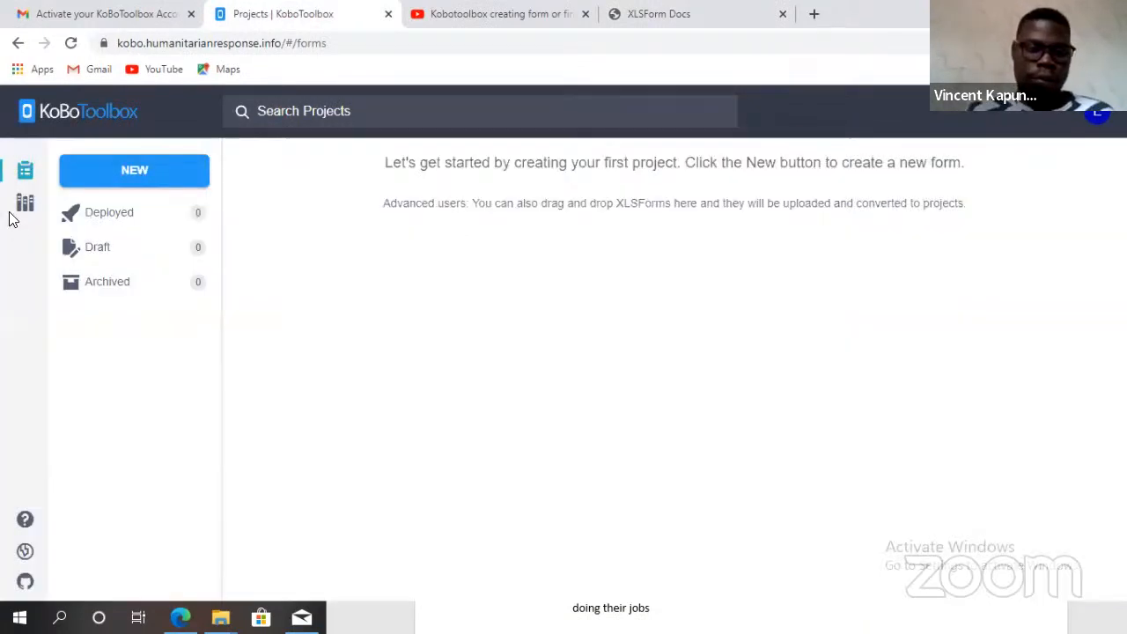
- Start a new project from scratch named "EML kobo" with the description "Tutorial video for everyone who is learning"
left_click(126, 176)
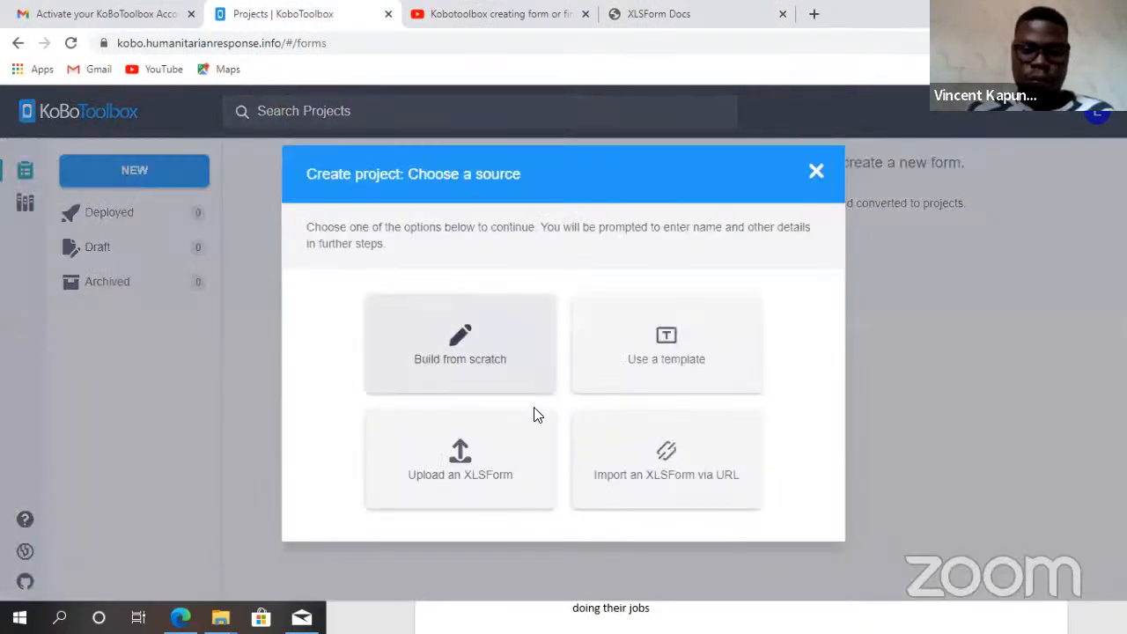
left_click(468, 365)
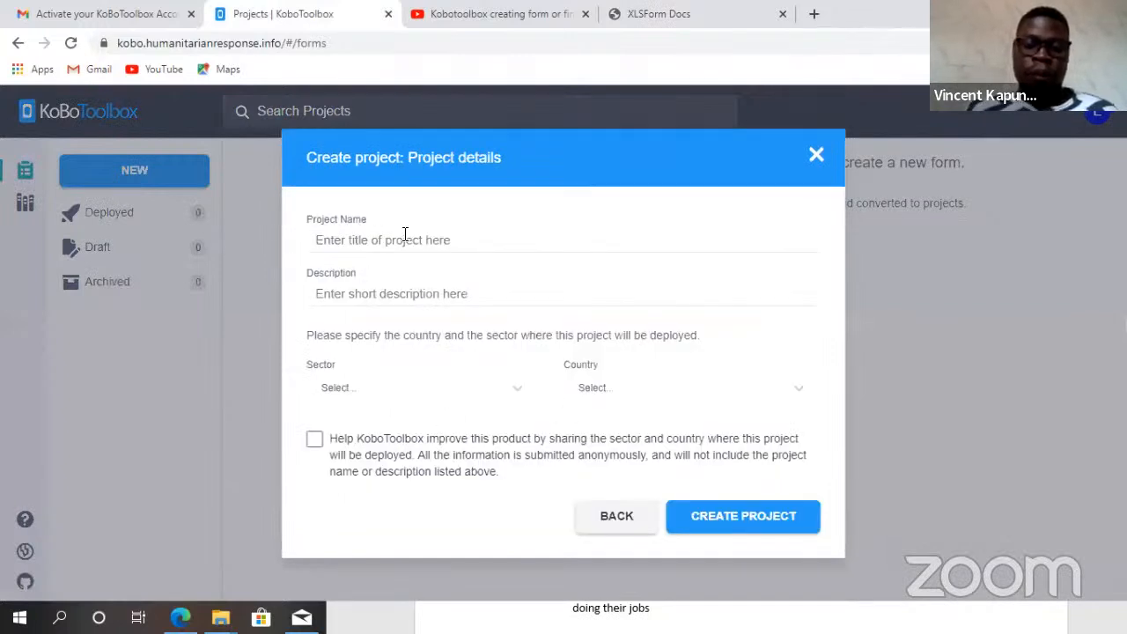
left_click(406, 238)
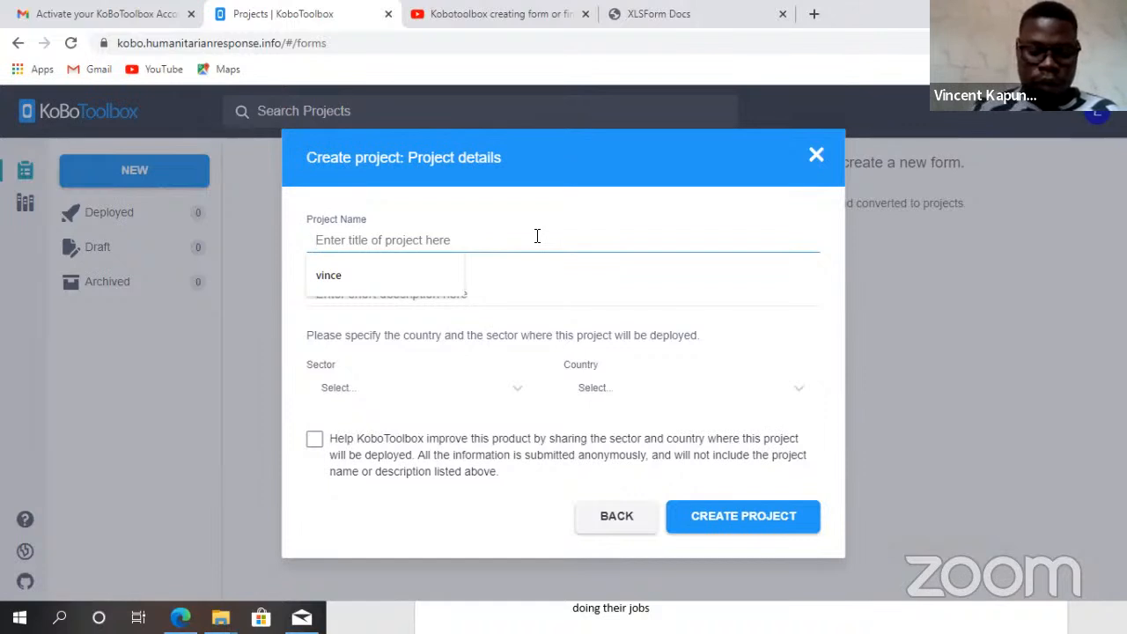
type("EML K")
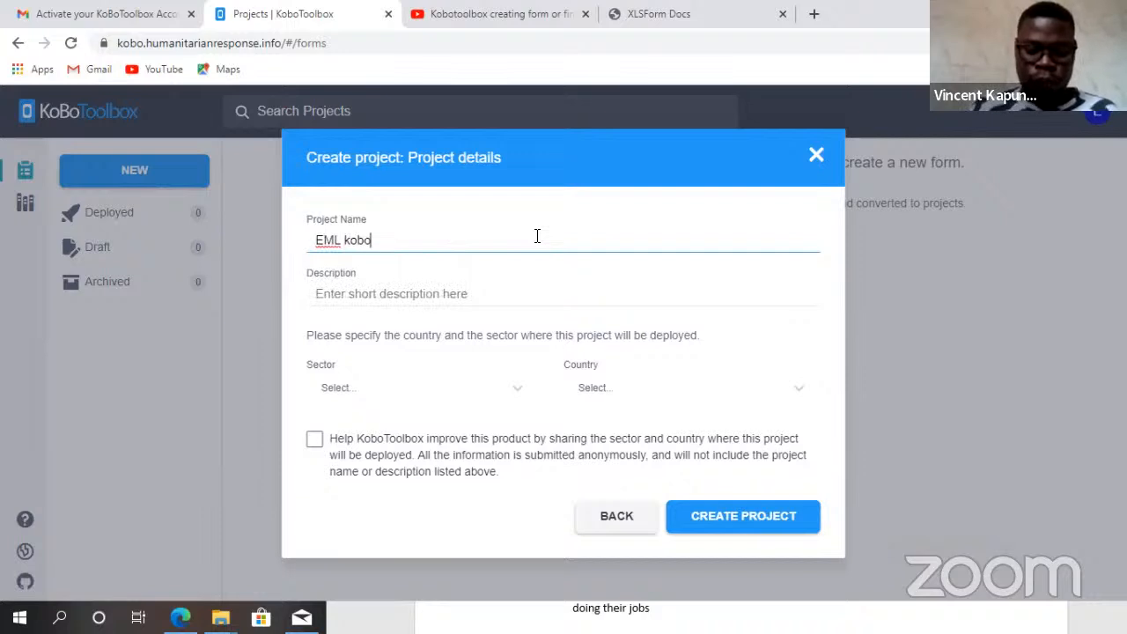
left_click(370, 291)
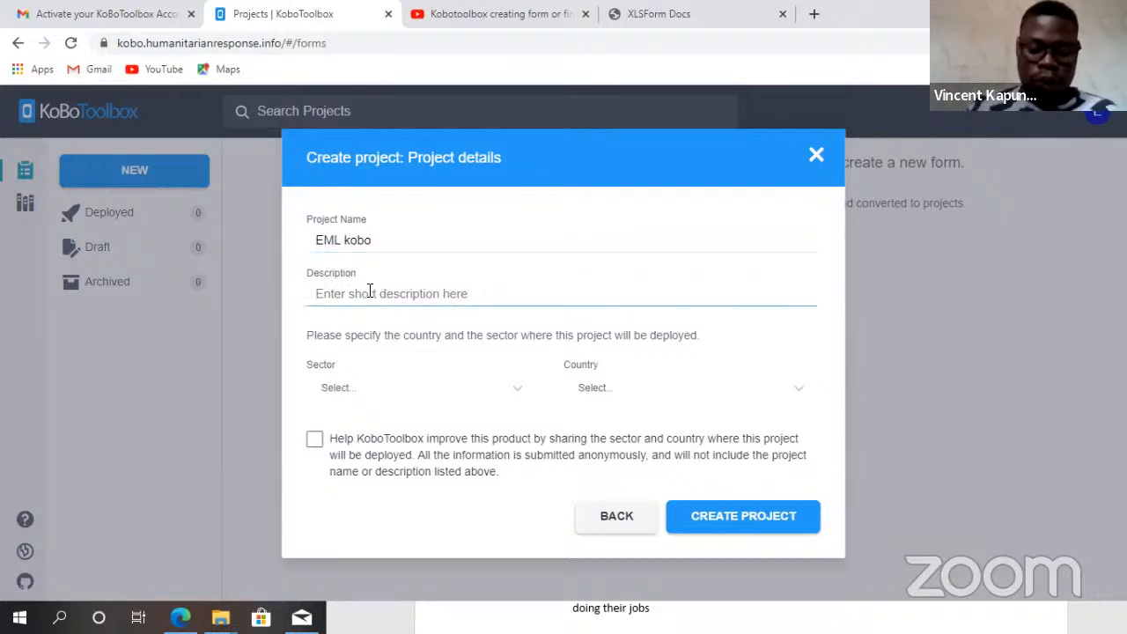
type("Tutorial vi")
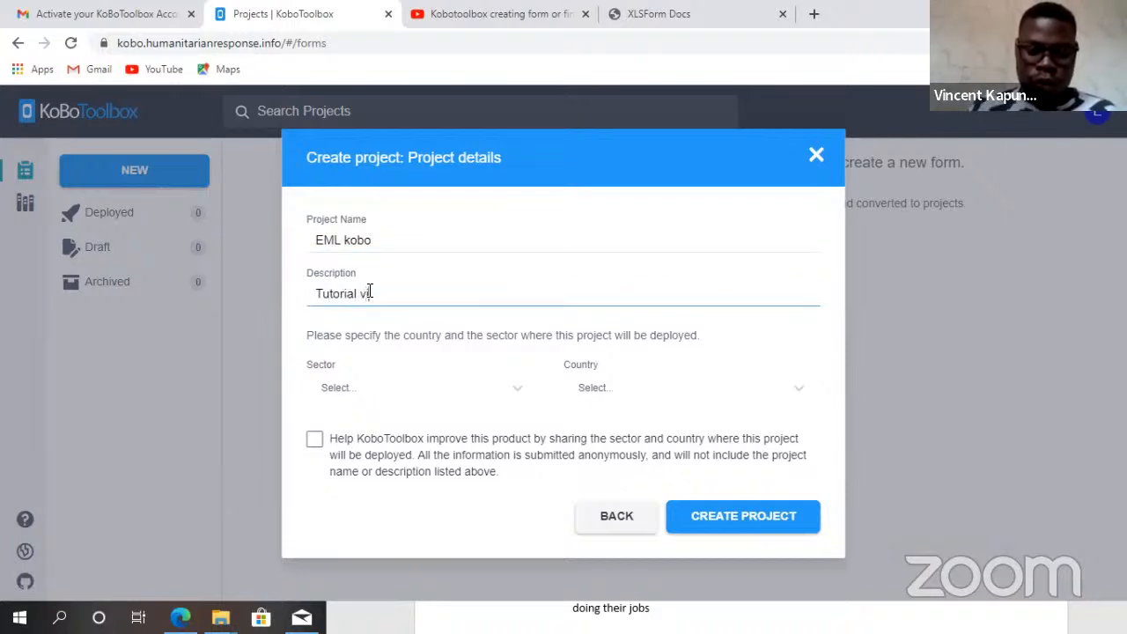
type("deo for everyone who is learning")
- Look through the available sector and country choices for the project without selecting any
left_click(337, 392)
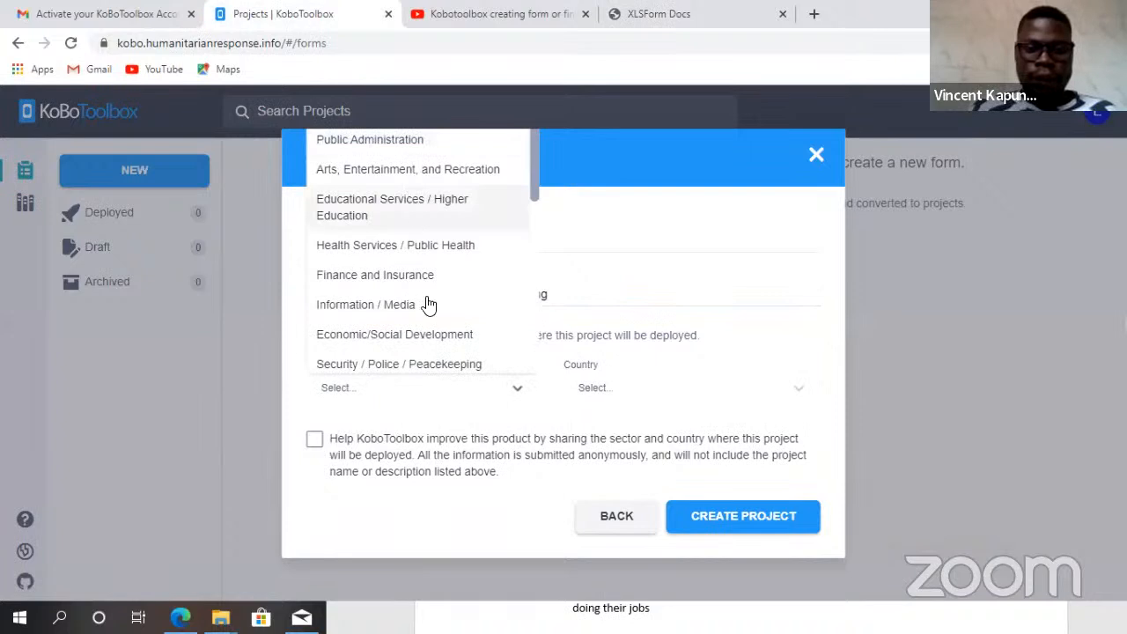
left_click(465, 414)
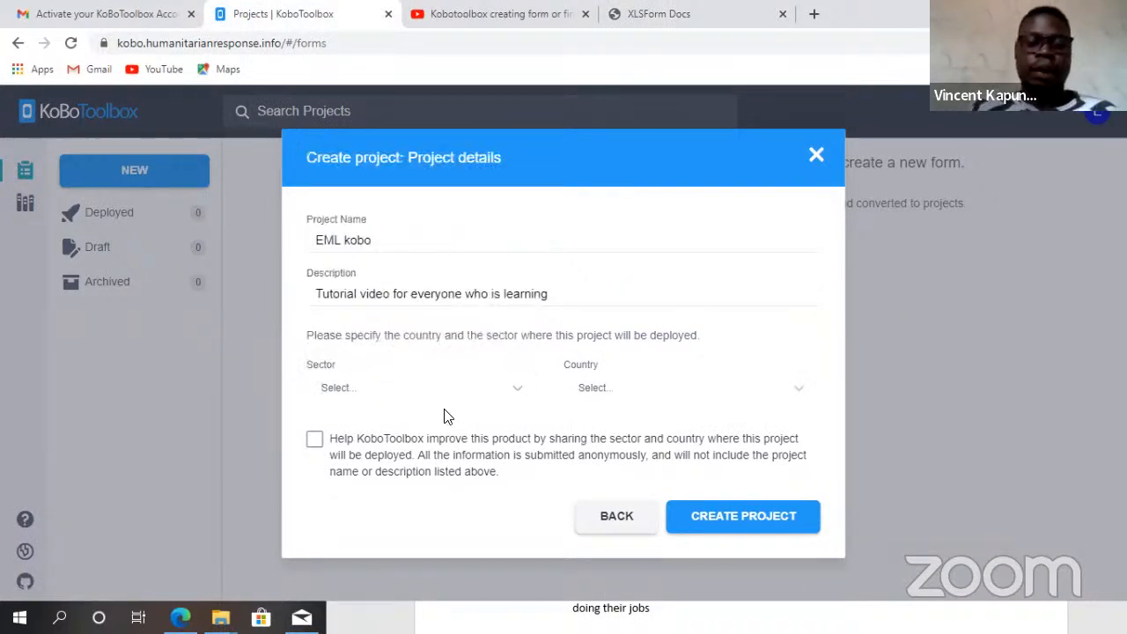
left_click(373, 392)
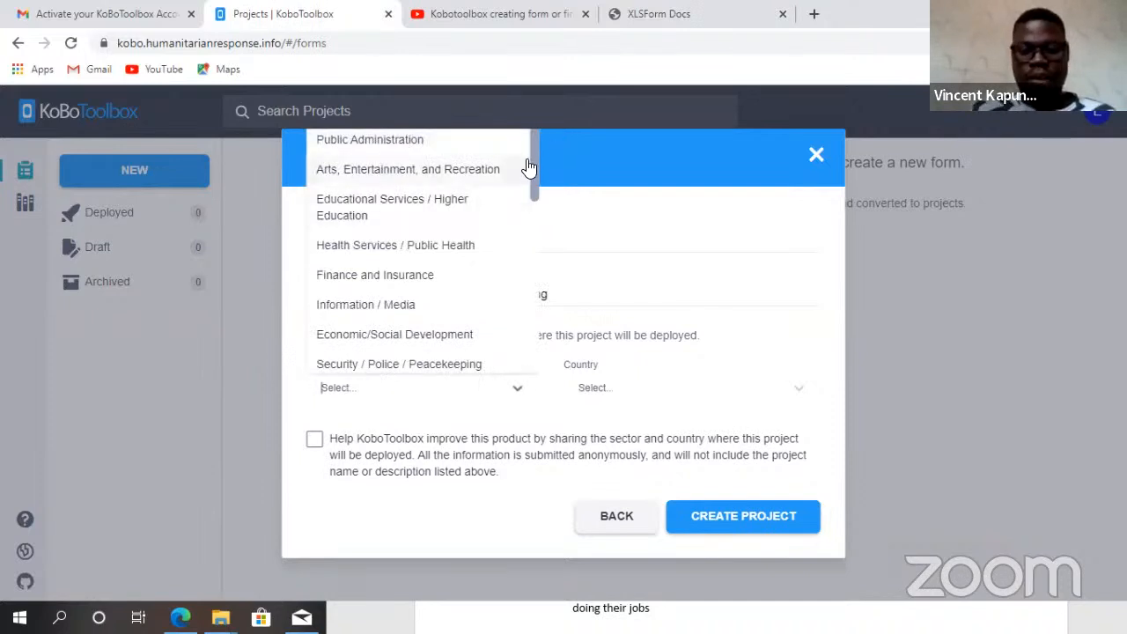
left_click_drag(532, 159, 531, 182)
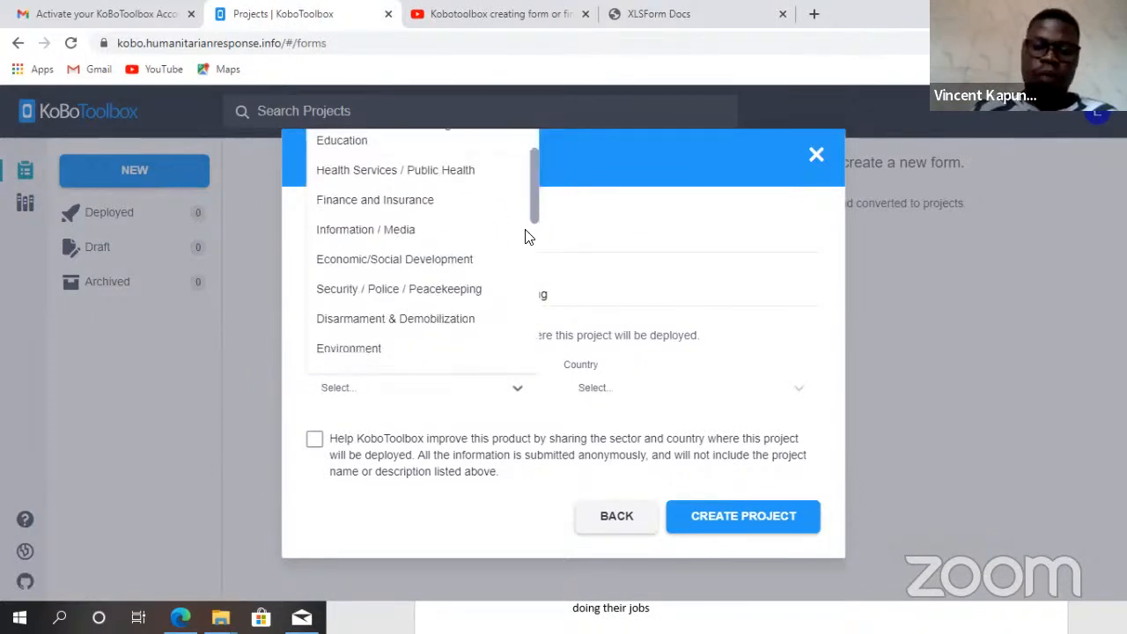
left_click(395, 411)
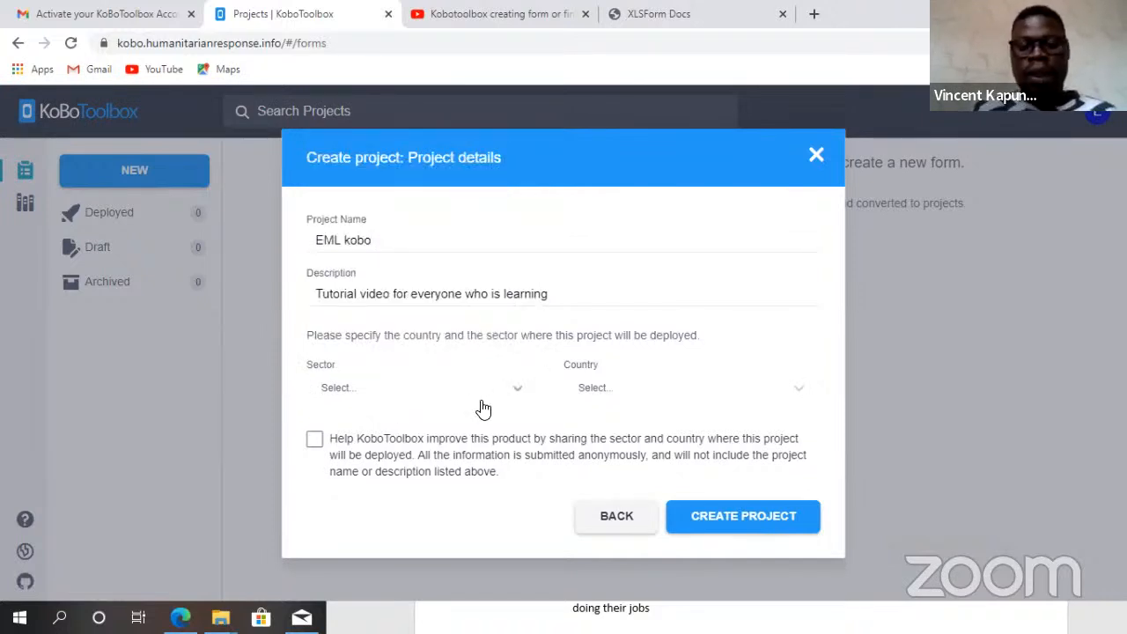
left_click(347, 395)
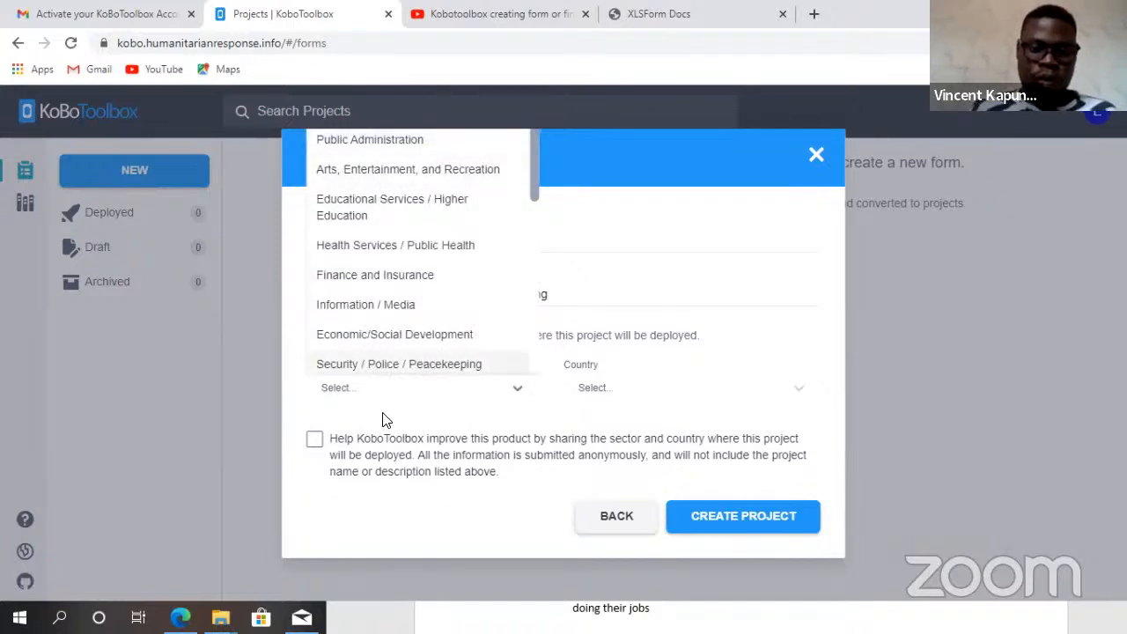
left_click(593, 385)
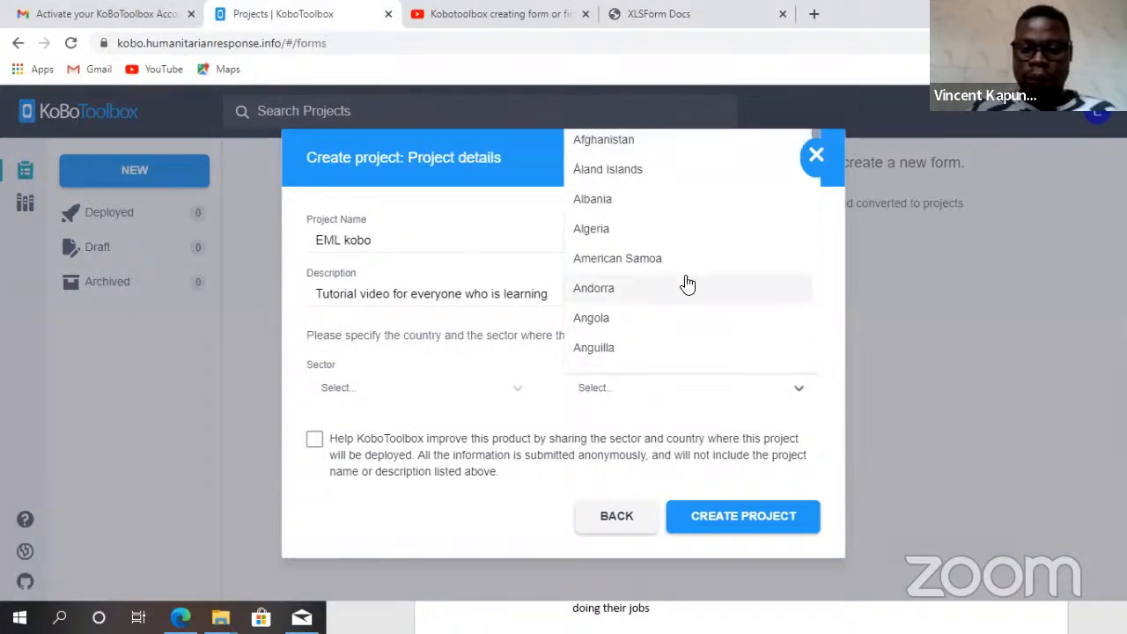
left_click(429, 415)
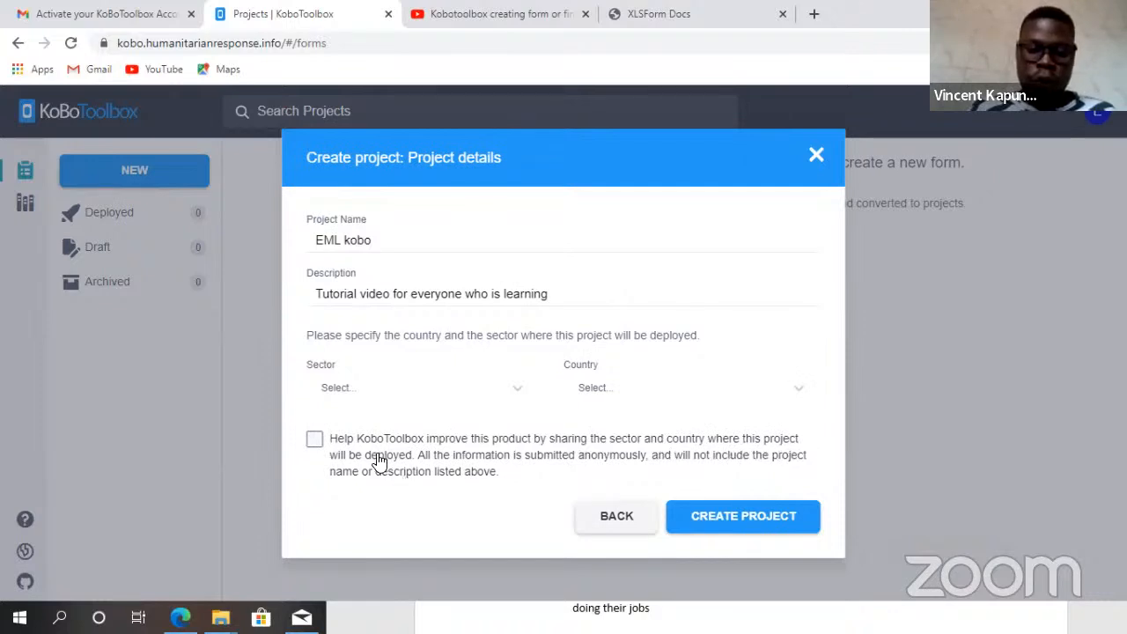
- Create the project with the option to share its sector and country switched off
left_click(315, 440)
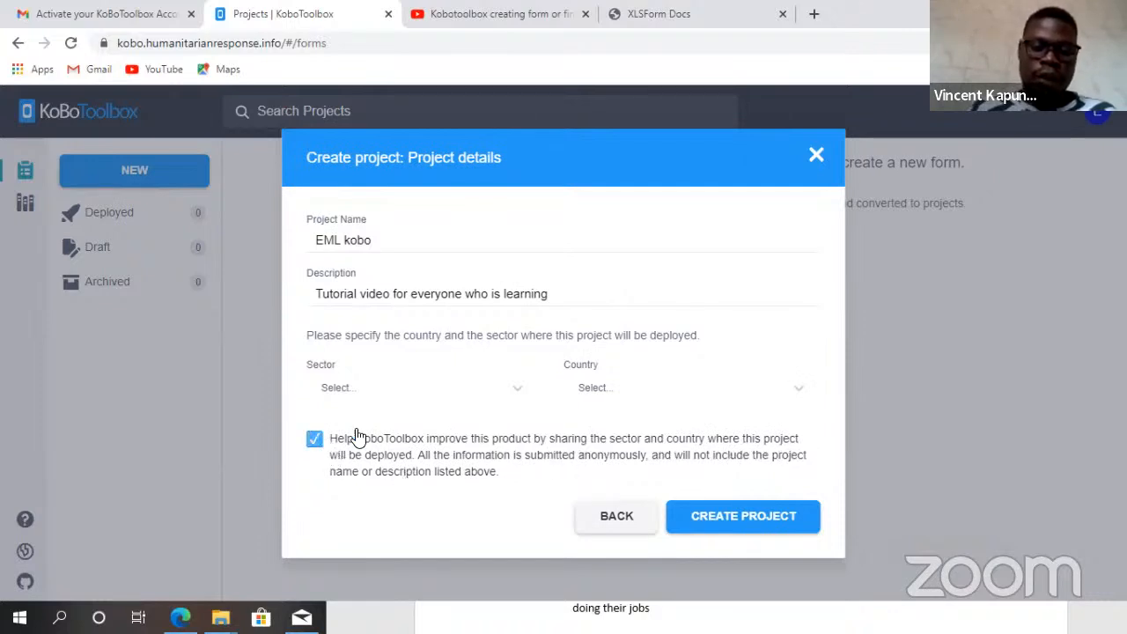
left_click(315, 440)
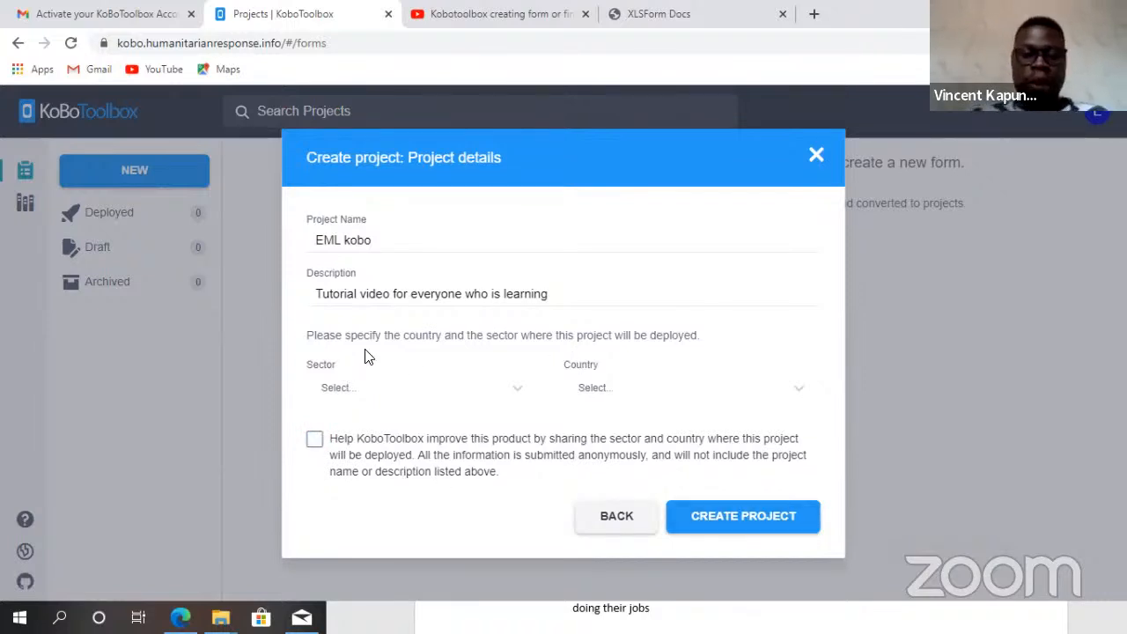
left_click(717, 518)
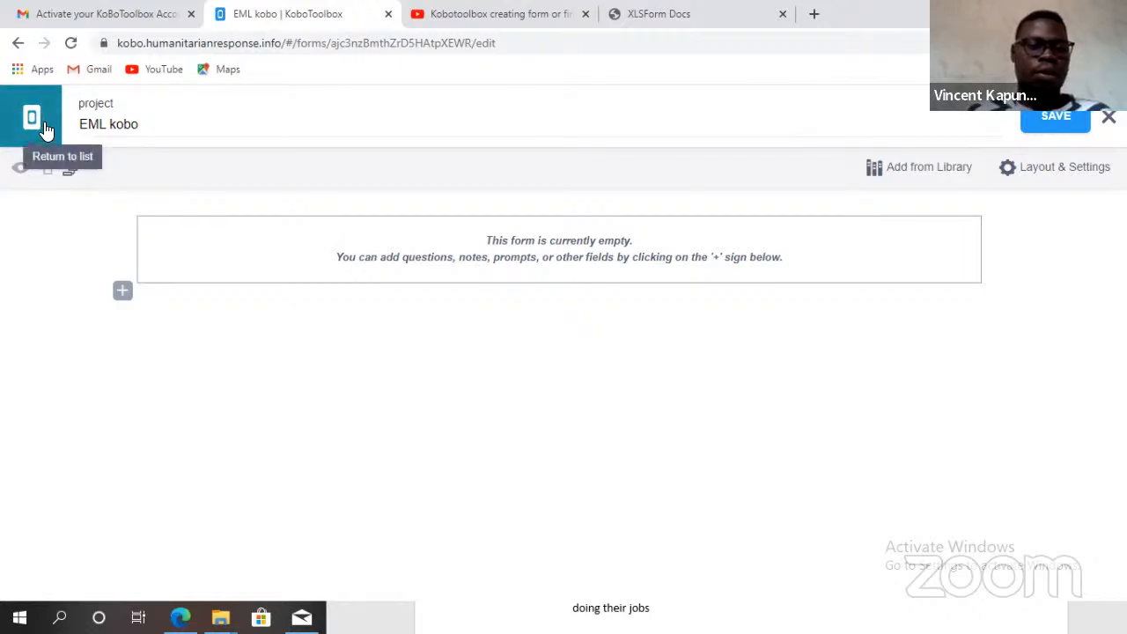
- Rename the project to "EML KOBO" in the form builder and save the form
left_click(163, 129)
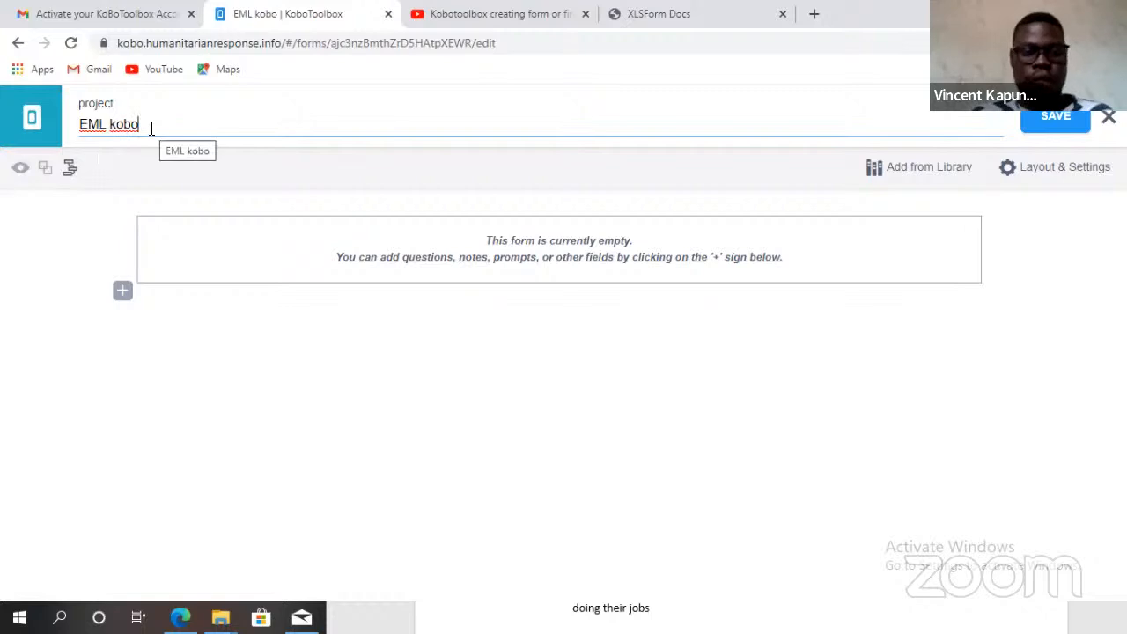
key("BackSpace")
key("BackSpace")
key("BackSpace")
key("BackSpace")
key("BackSpace")
type("KOBO")
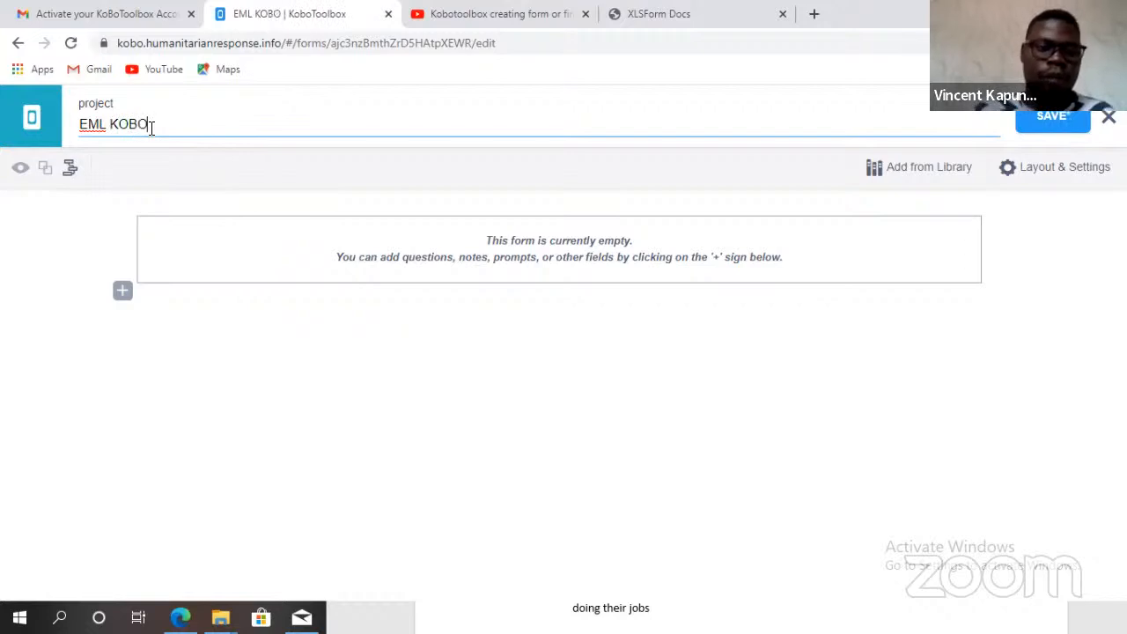
left_click(88, 251)
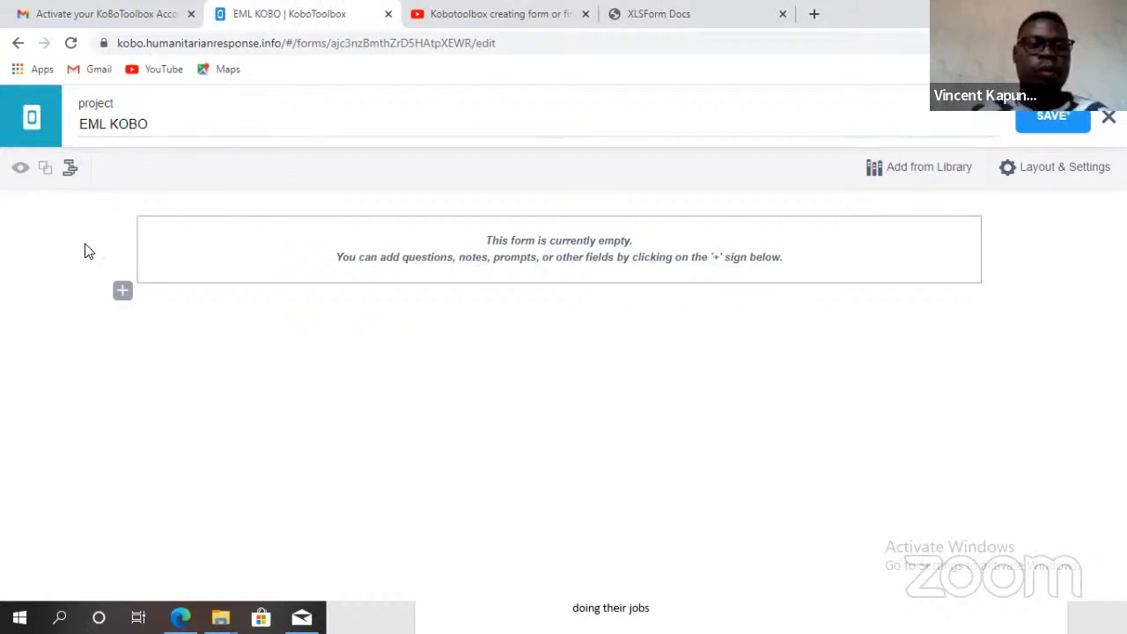
left_click(1070, 118)
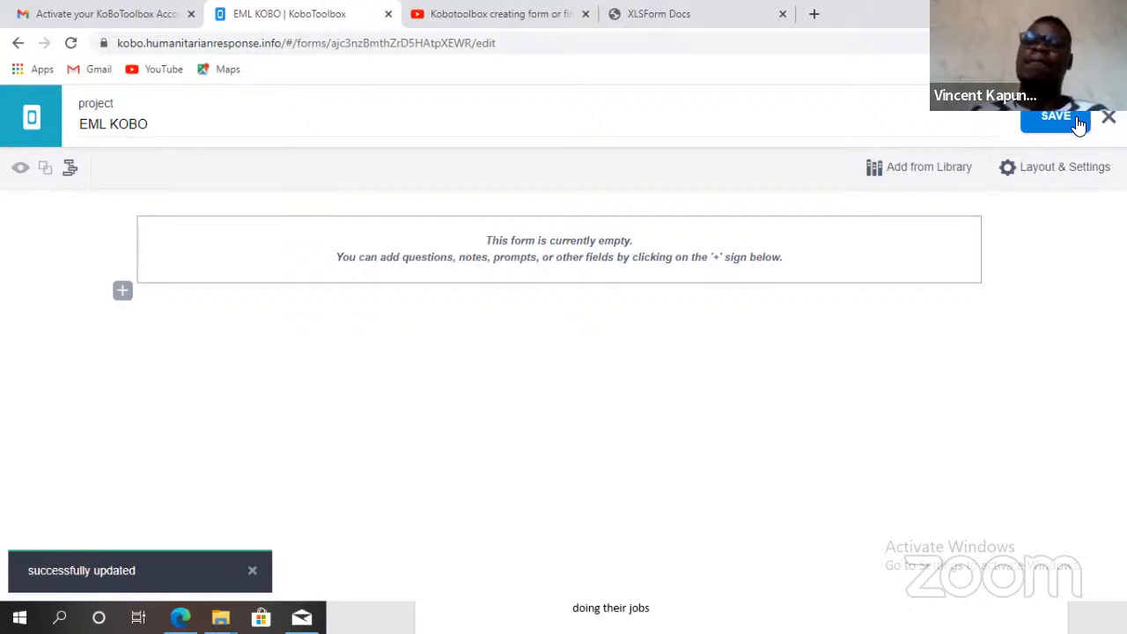
left_click(362, 118)
type(".")
key("BackSpace")
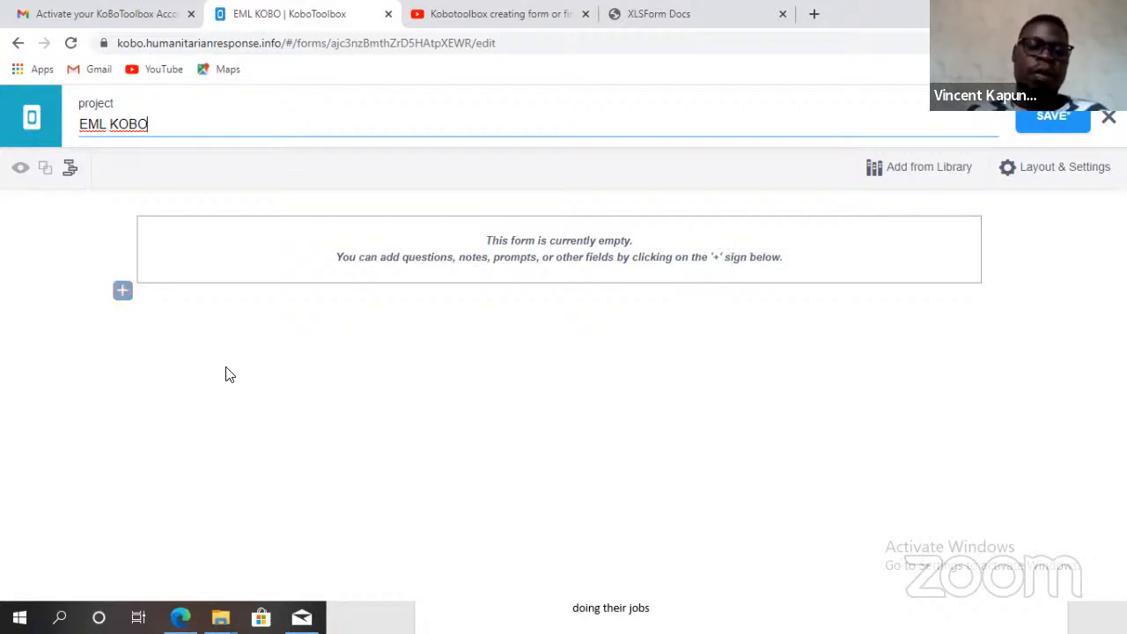
- Add a first question "What is your name?" to the empty form with the Text response type
left_click(123, 295)
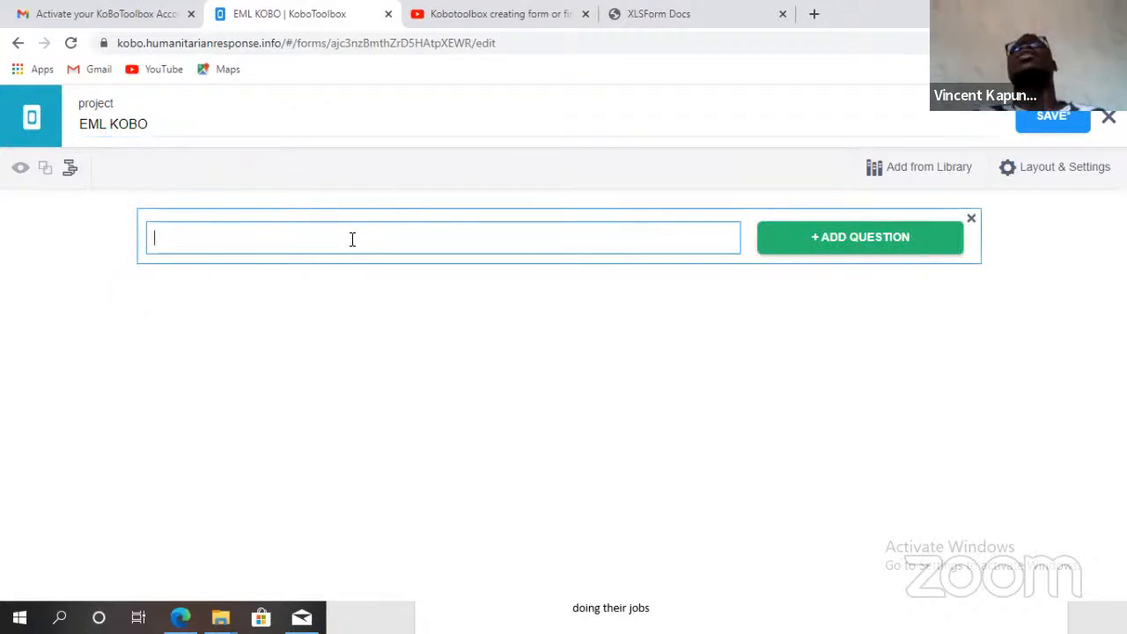
type("What is your name?")
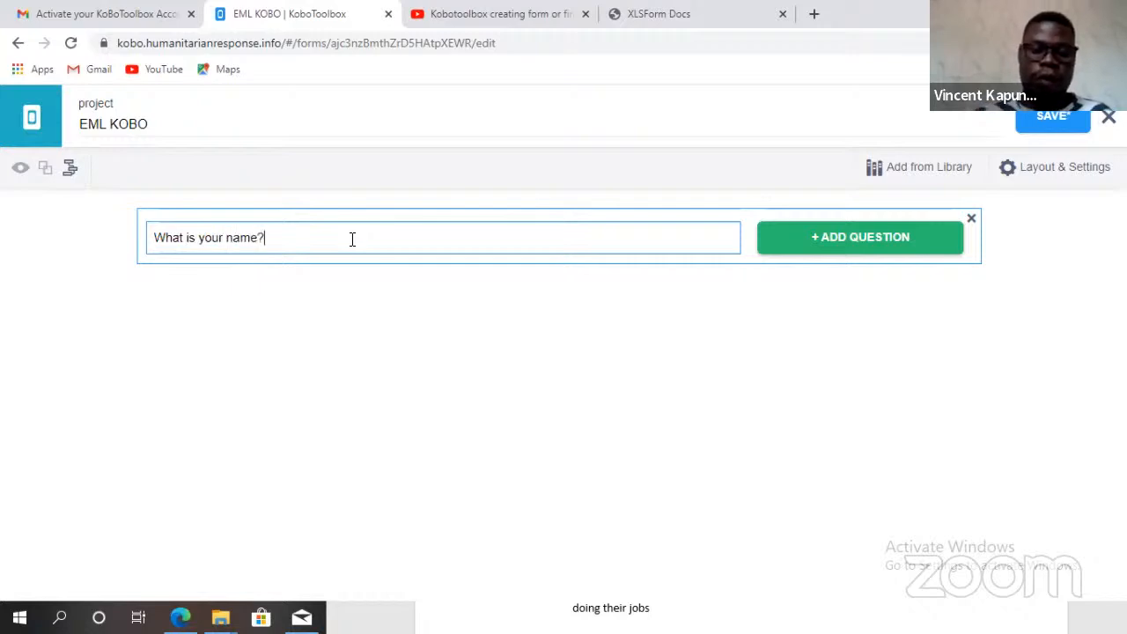
left_click(845, 252)
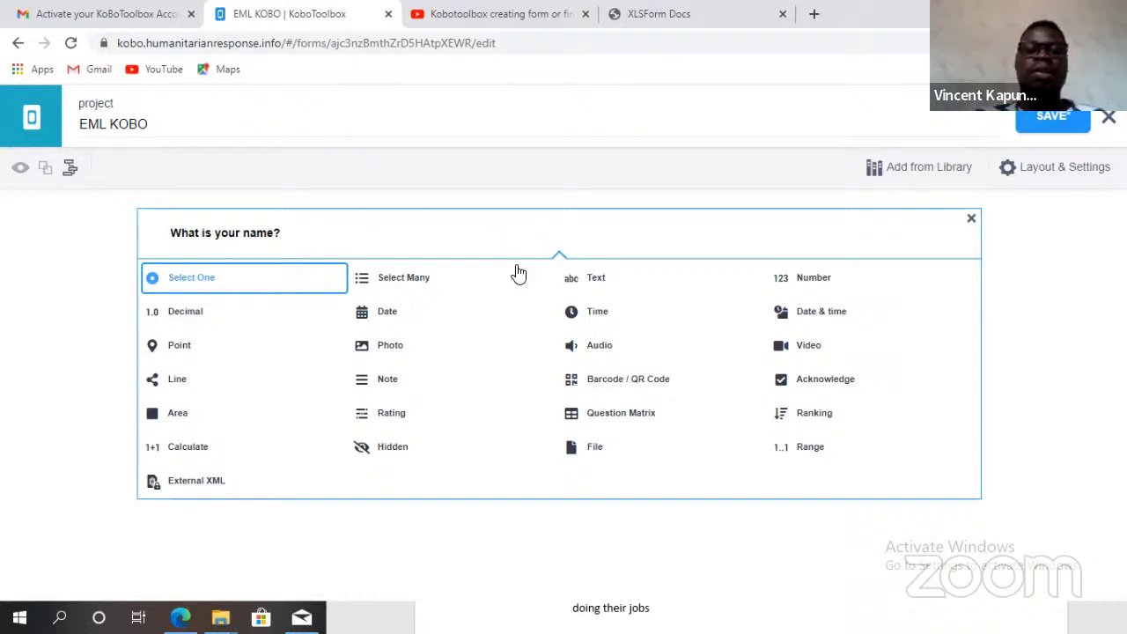
left_click(596, 279)
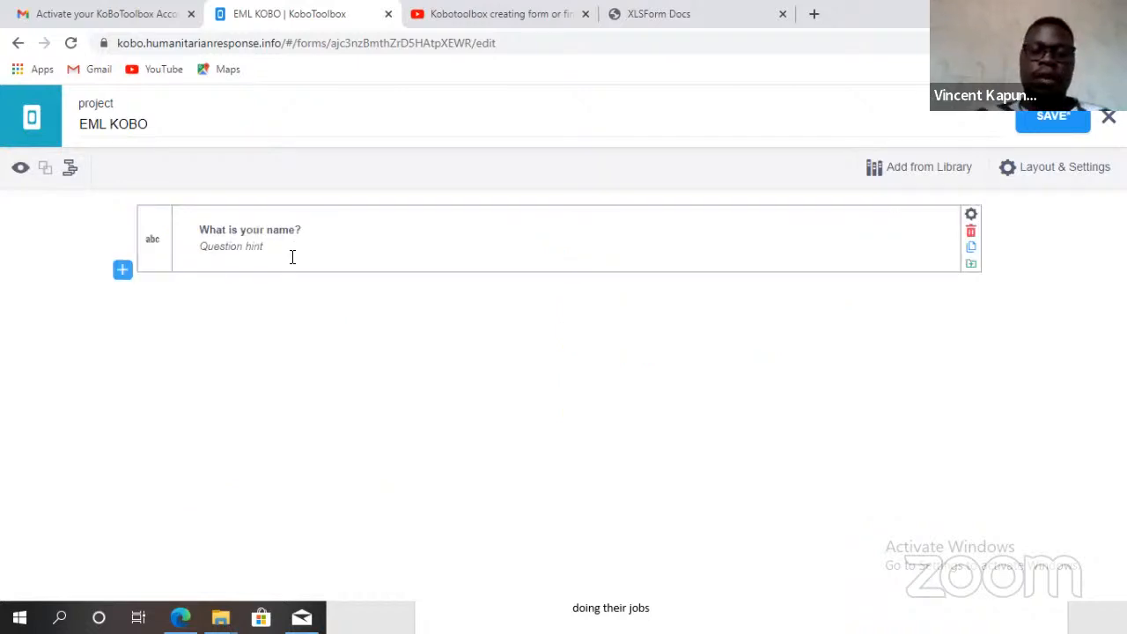
- Add a second question "Respondent's gender?" below the name question with the Select One response type
left_click(124, 272)
type("Respondents")
key("BackSpace")
type("'s")
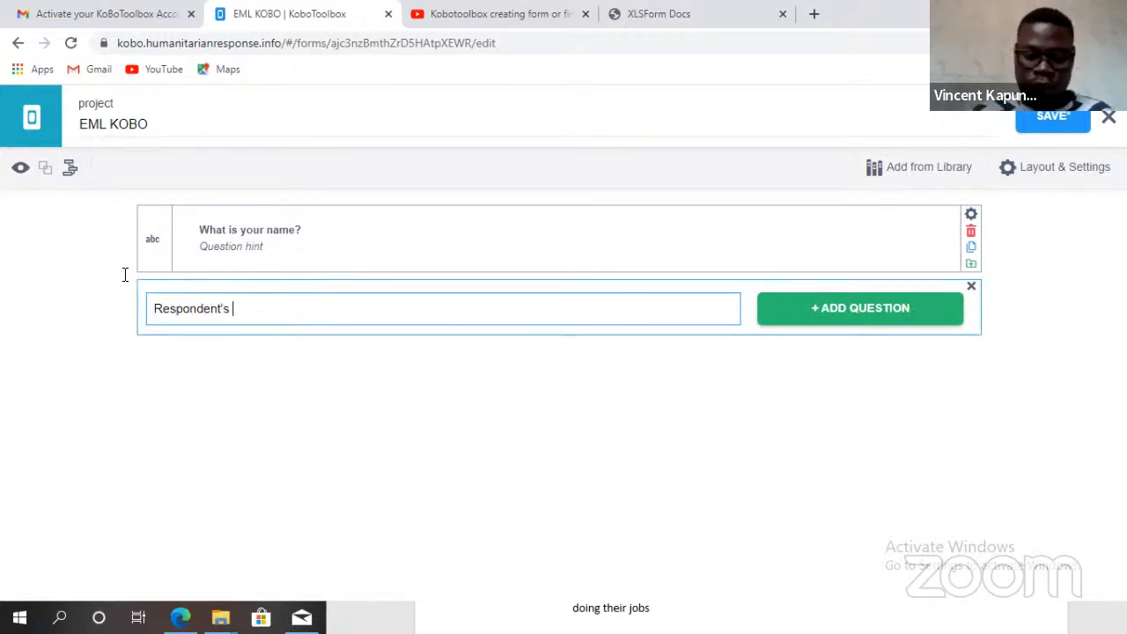
type(" gender")
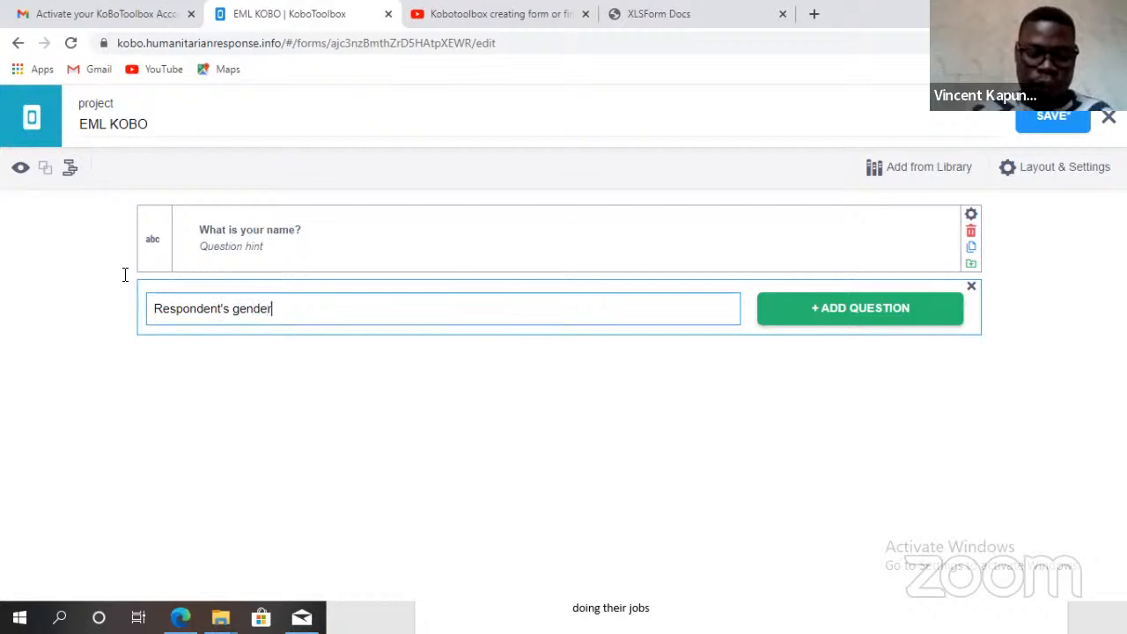
type("?")
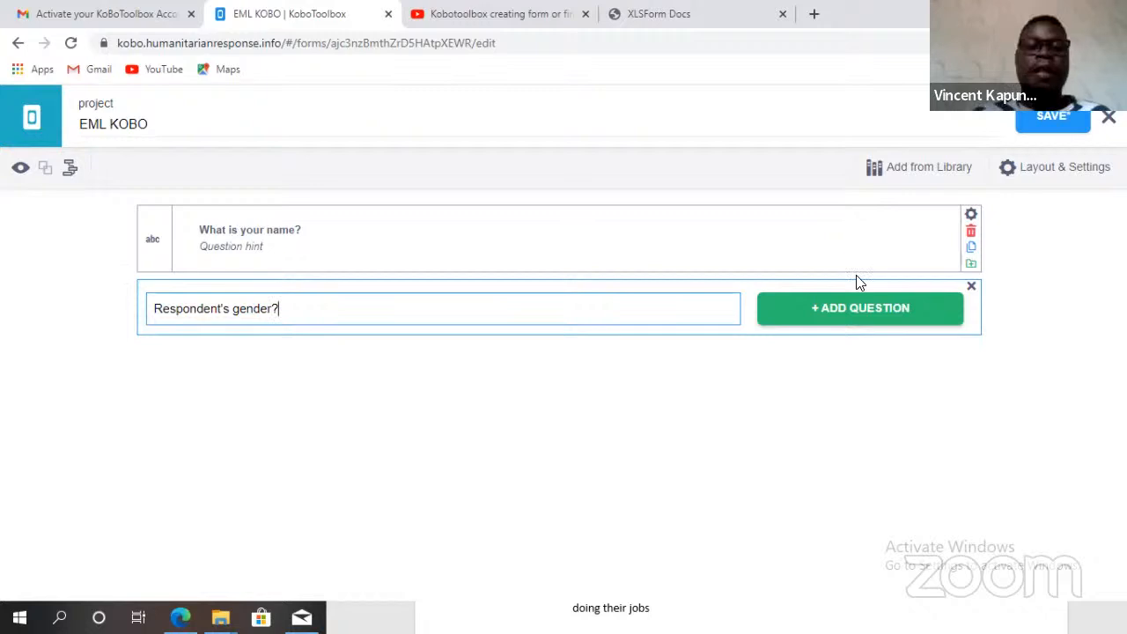
left_click(854, 304)
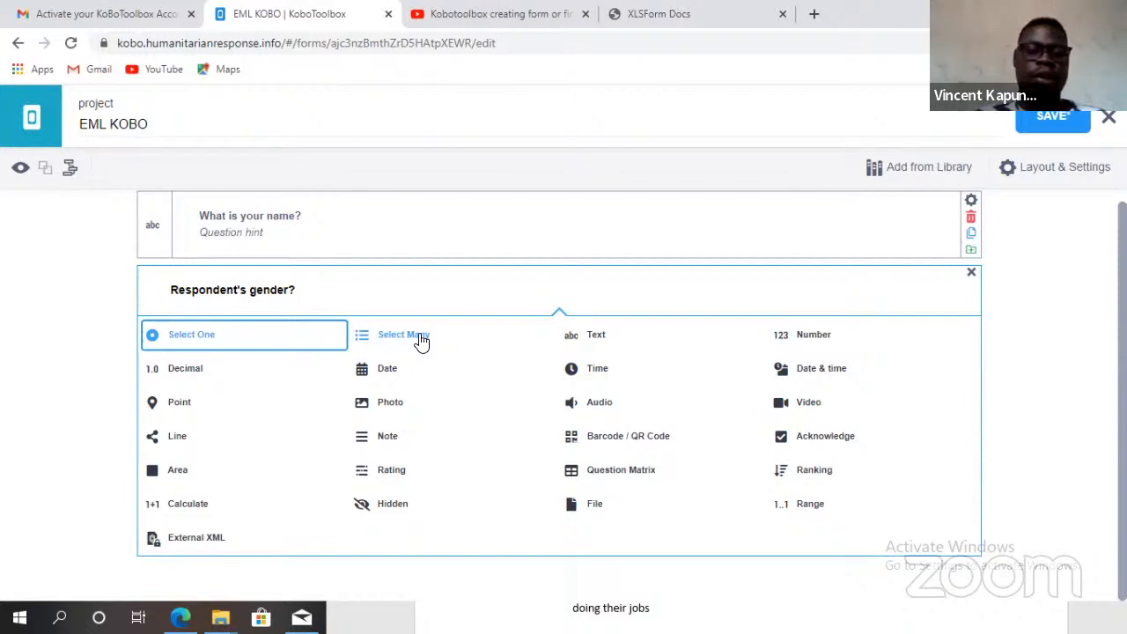
left_click(300, 339)
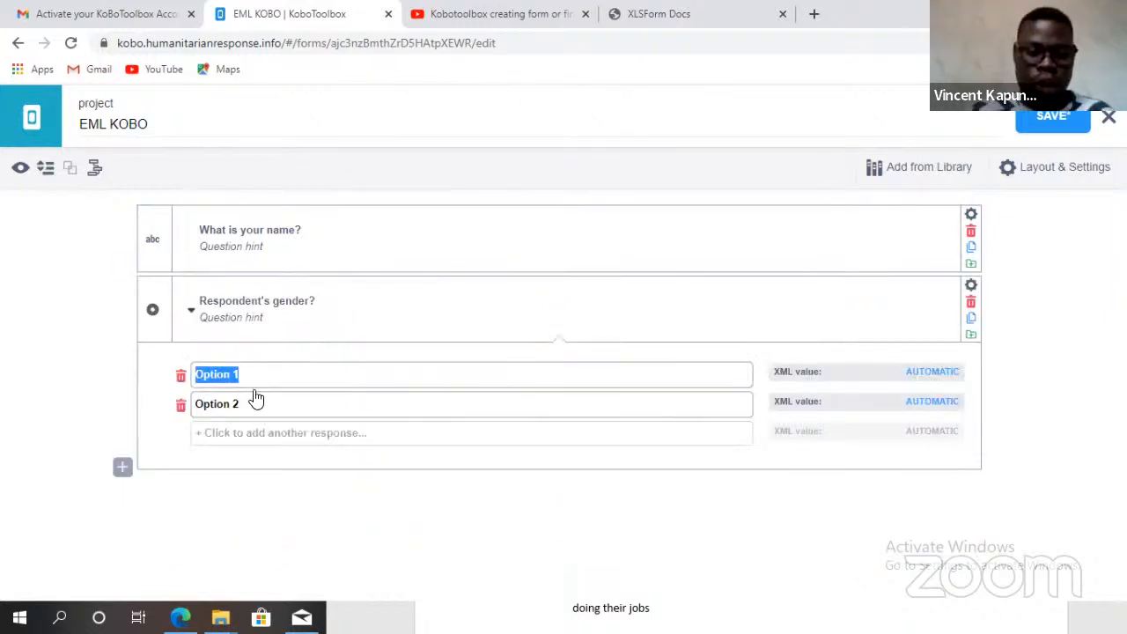
- Set the gender question's responses to Male with XML value 1 and Female with XML value 2, and collapse its response list
type("Male")
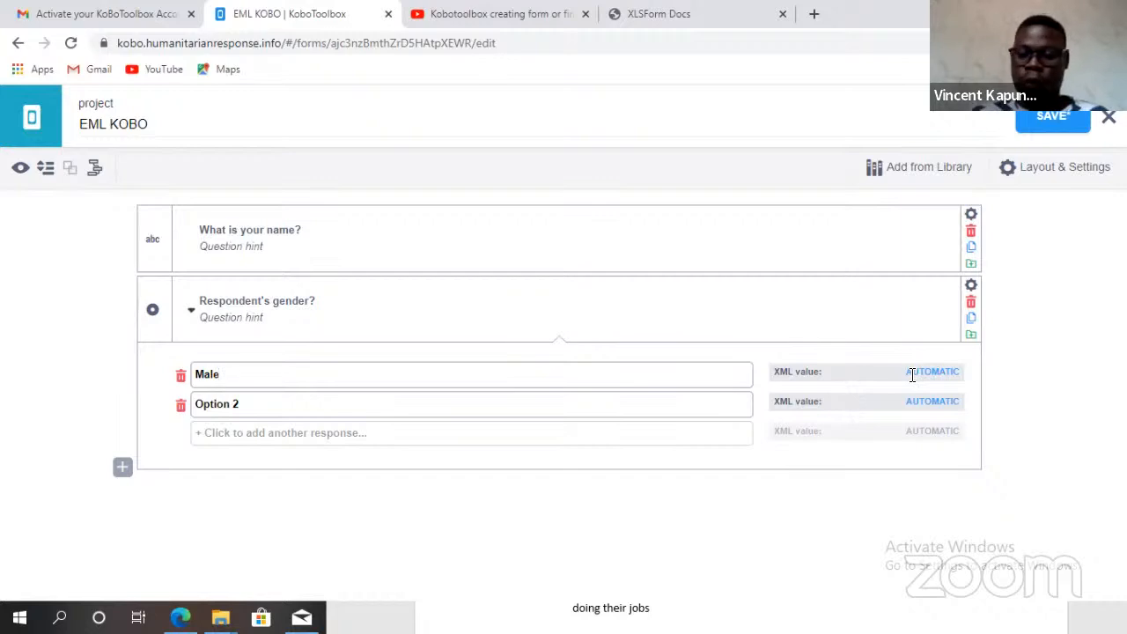
left_click_drag(912, 373, 964, 373)
key("BackSpace")
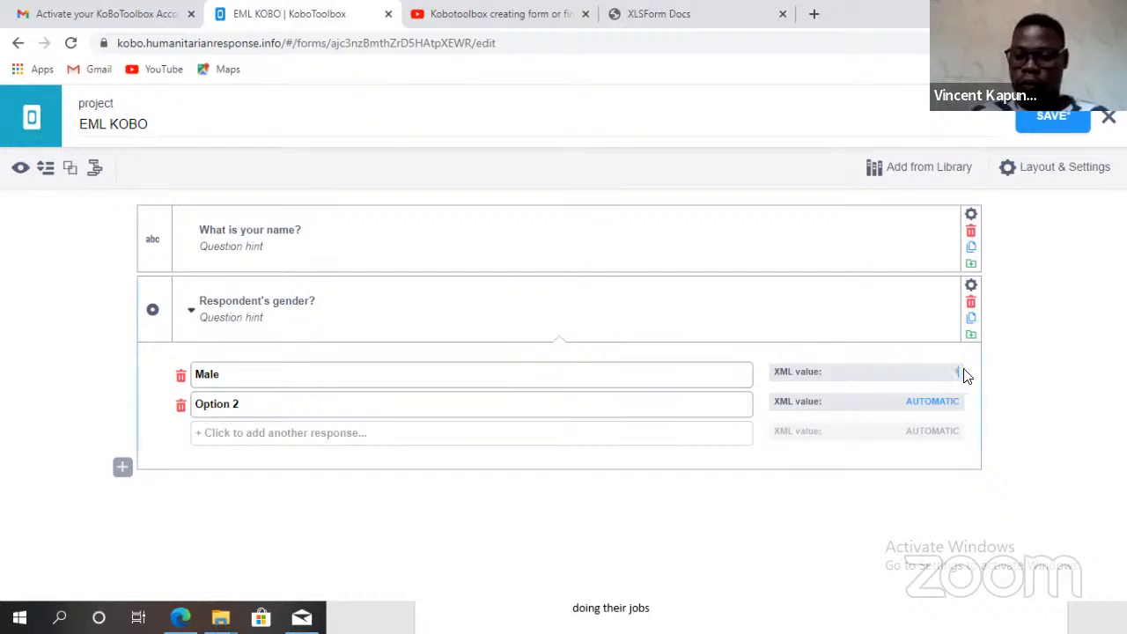
key("Tab")
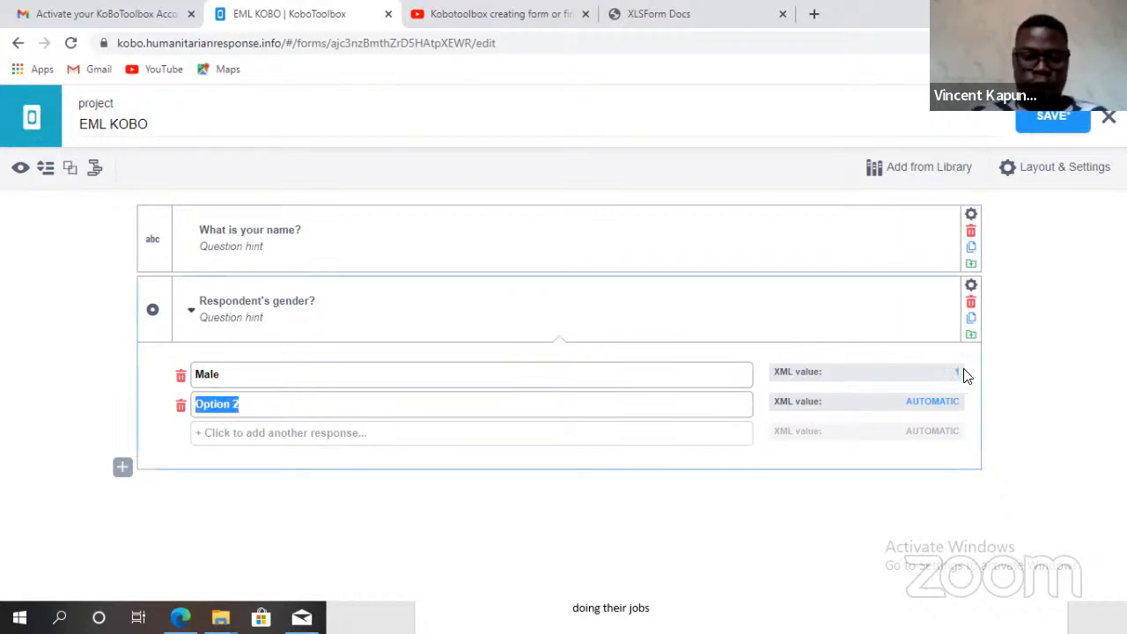
type("Female")
key("Tab")
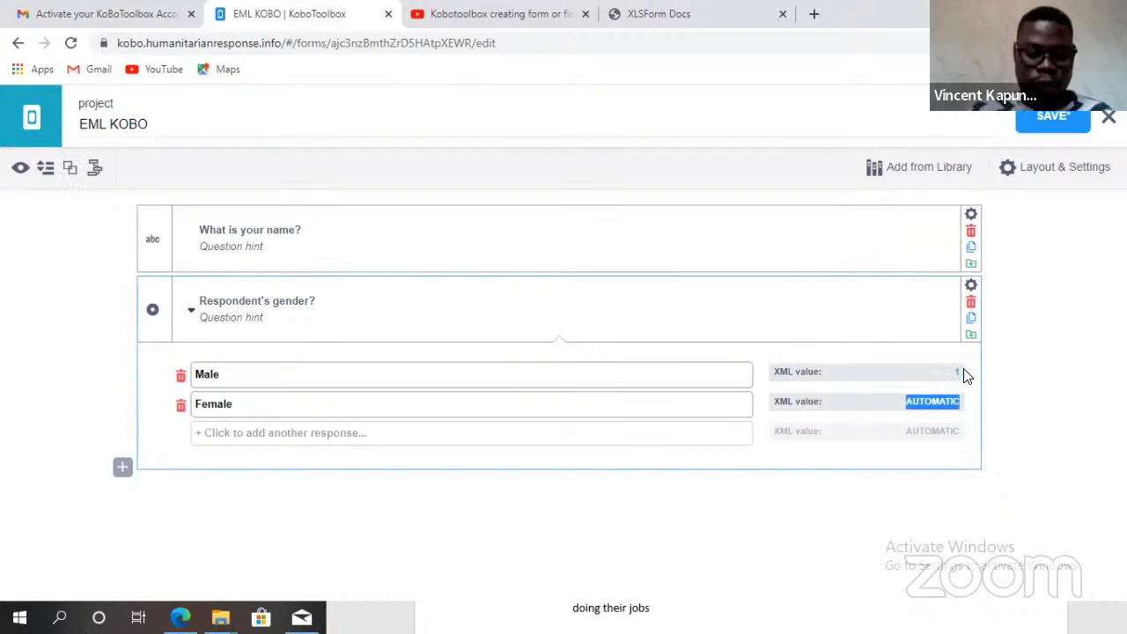
type("2")
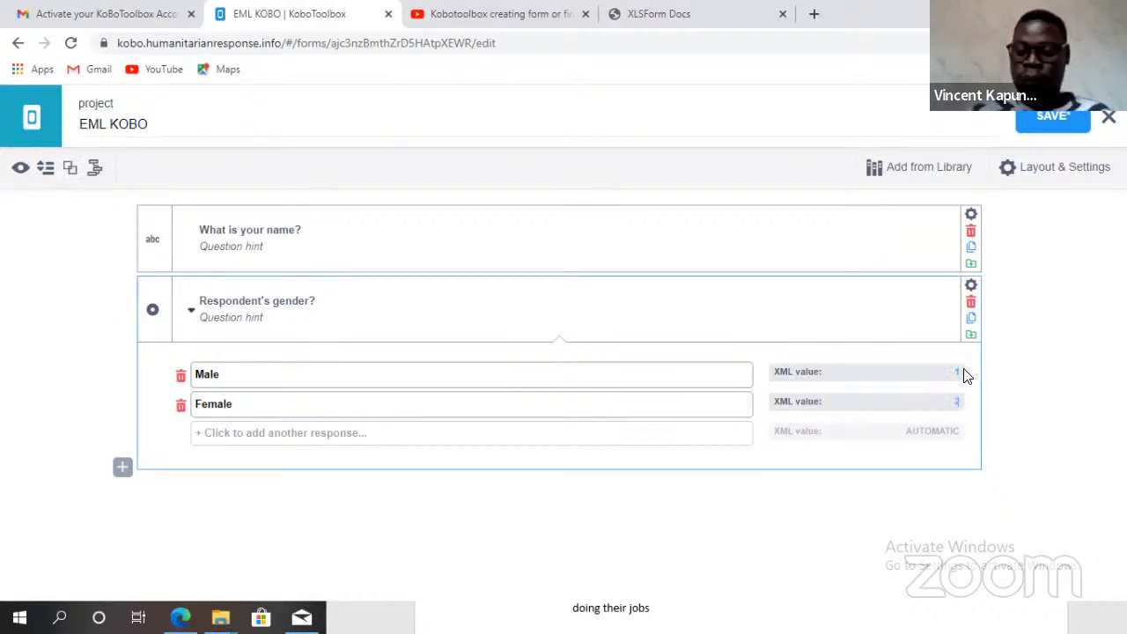
left_click(425, 530)
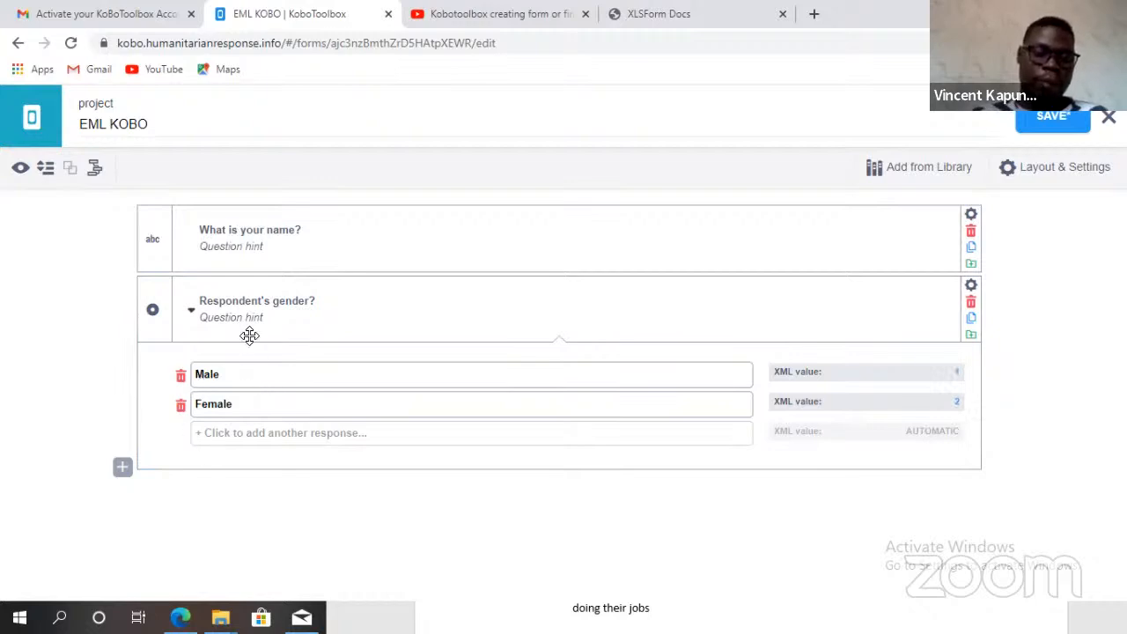
left_click(191, 314)
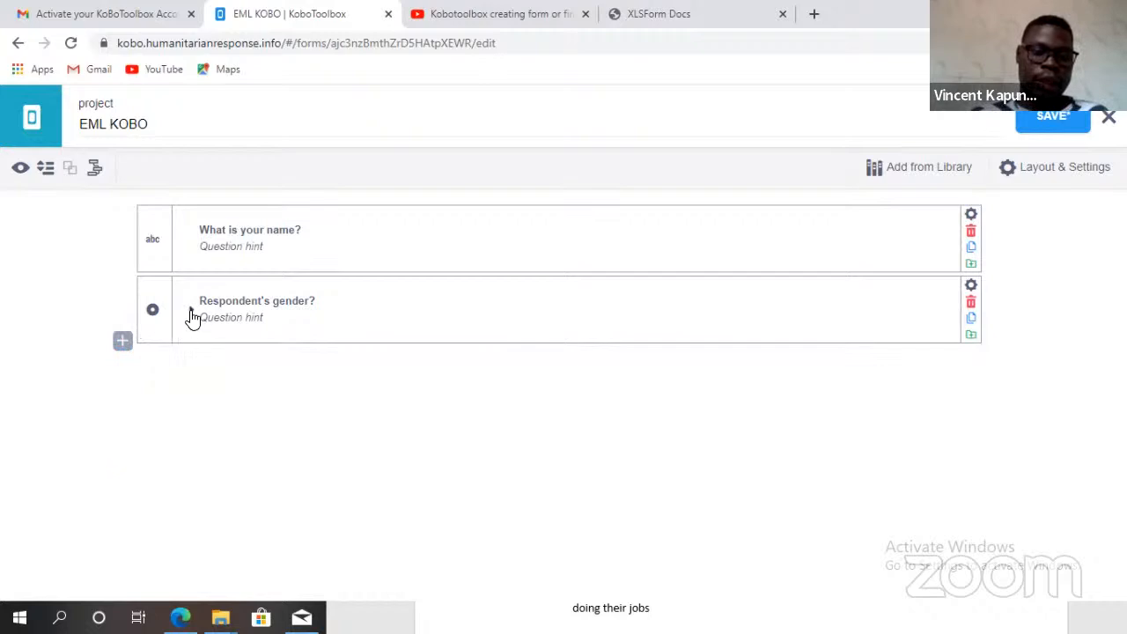
left_click(191, 314)
left_click(191, 315)
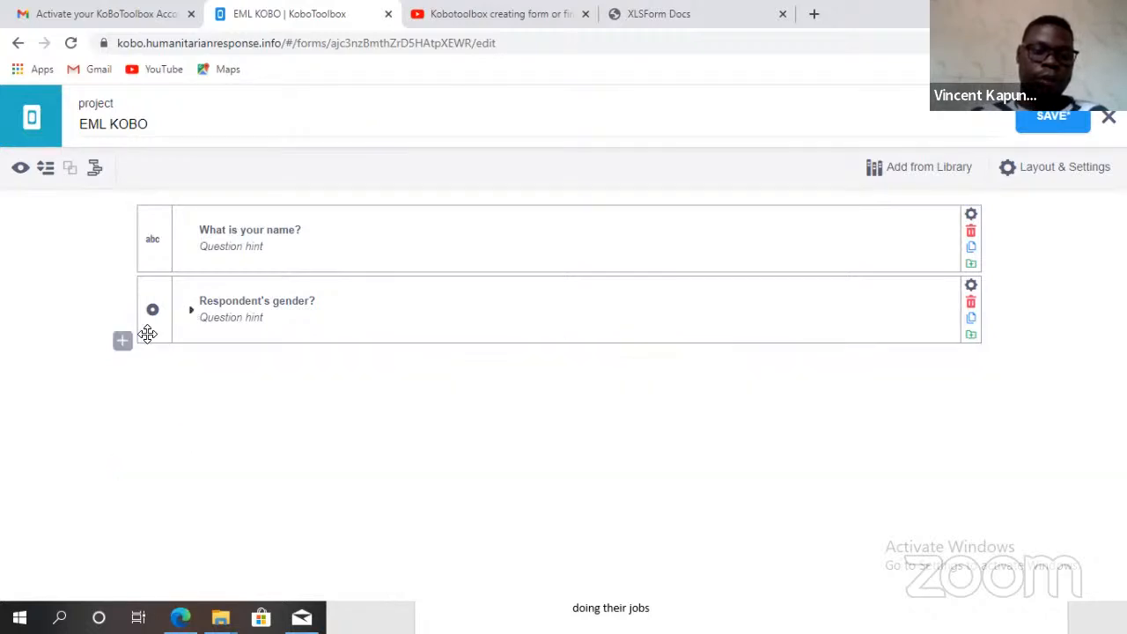
- Add a third question "How are you?" below the gender question with the Number response type
left_click(122, 345)
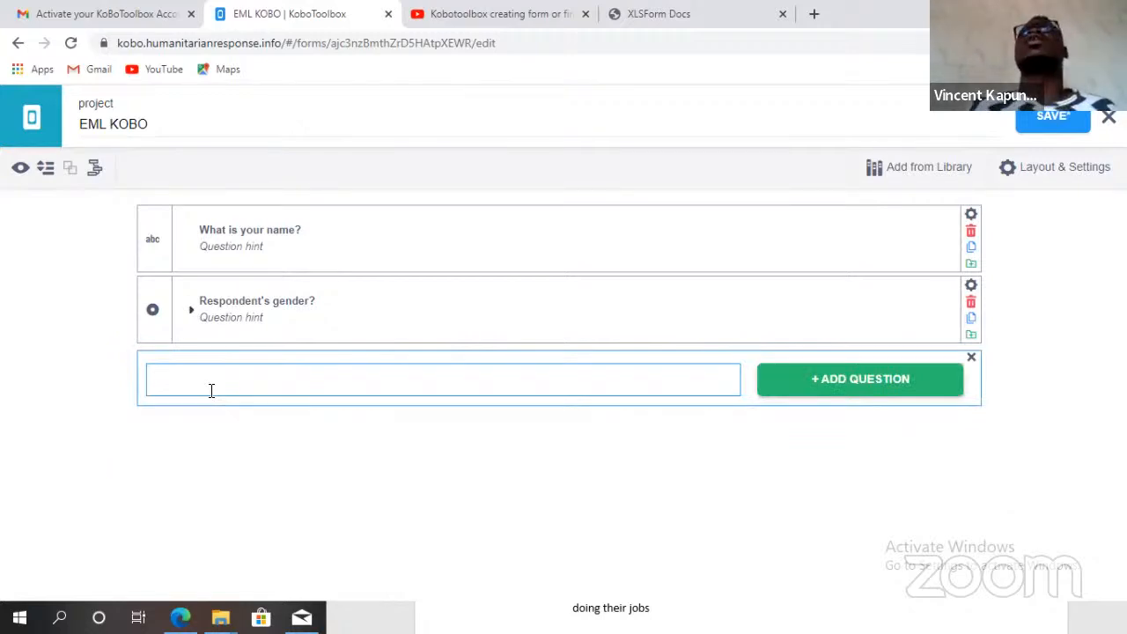
type("Hoe are y")
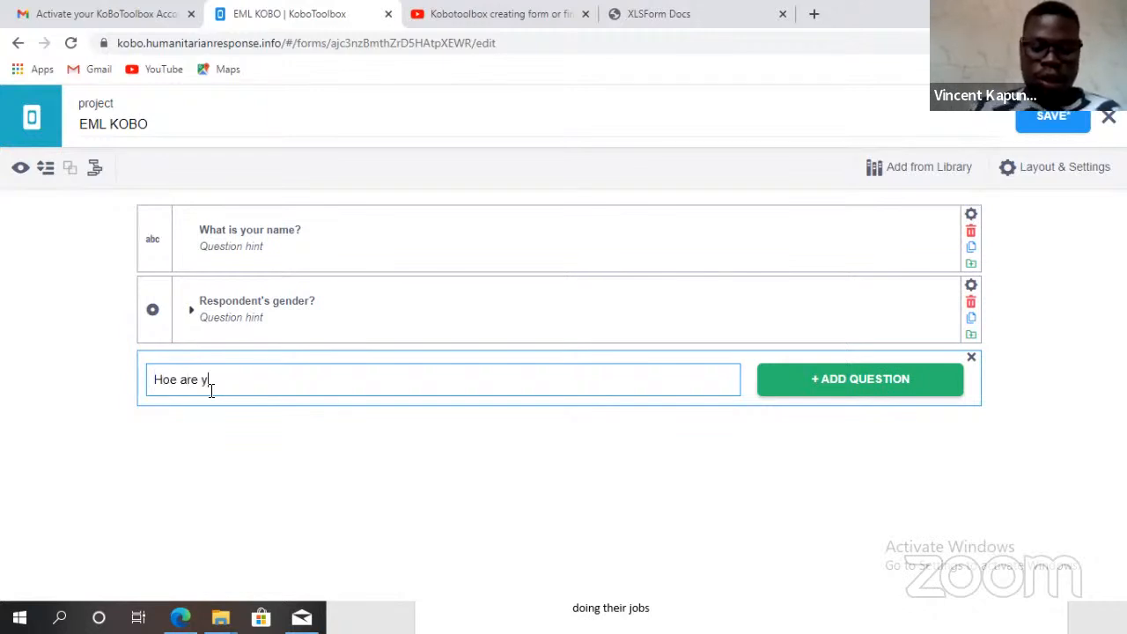
type("ou?")
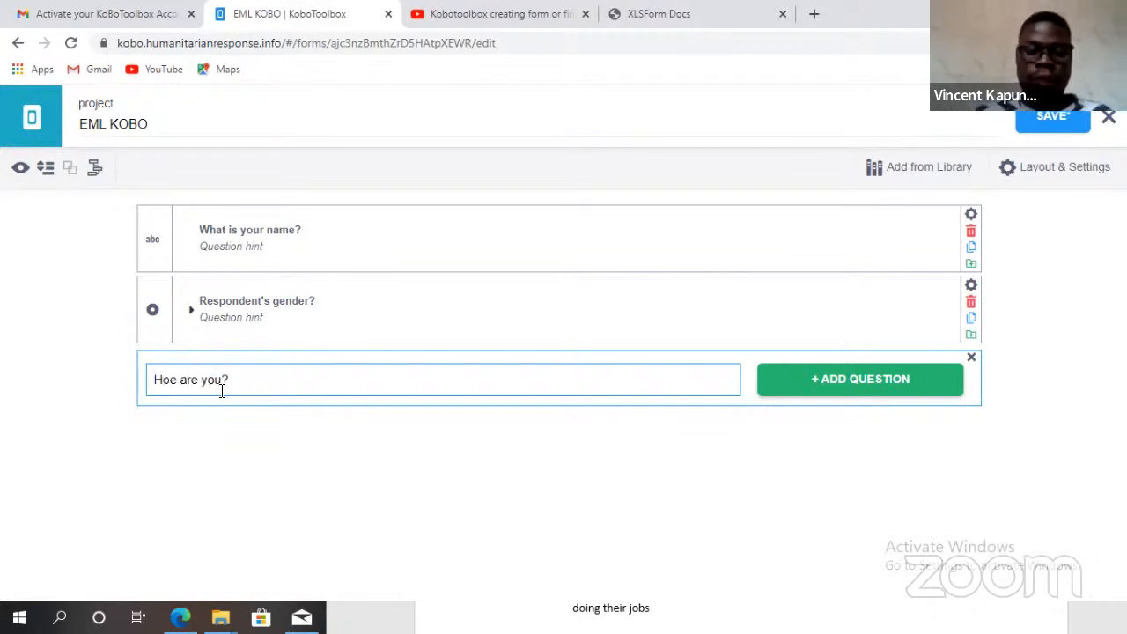
left_click(849, 387)
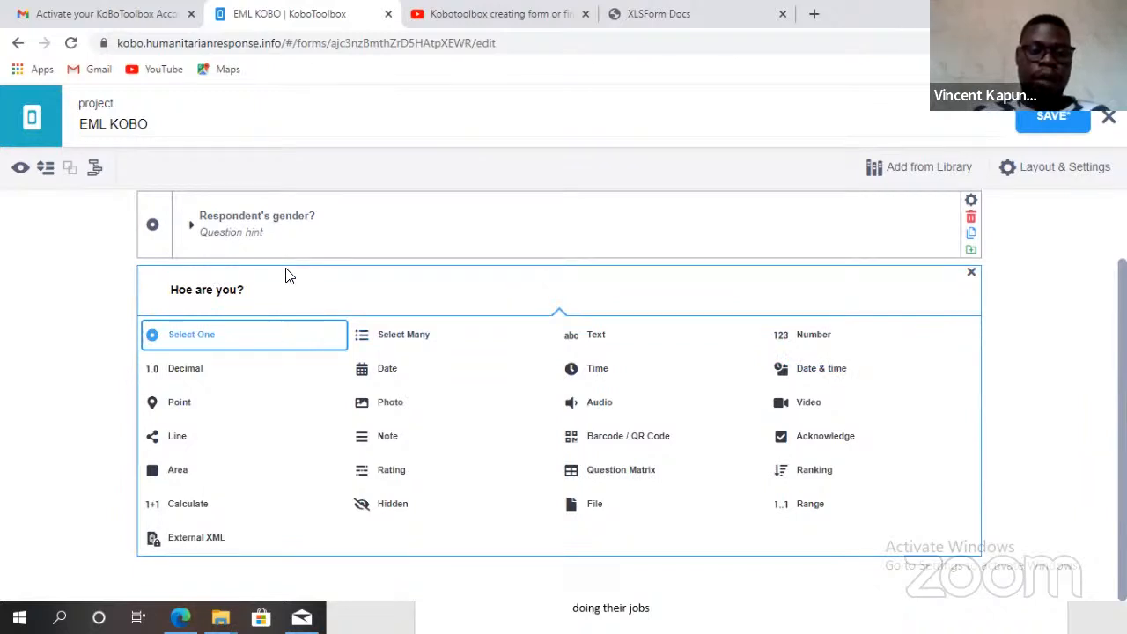
left_click_drag(193, 289, 185, 290)
left_click(193, 289)
key("BackSpace")
type("w")
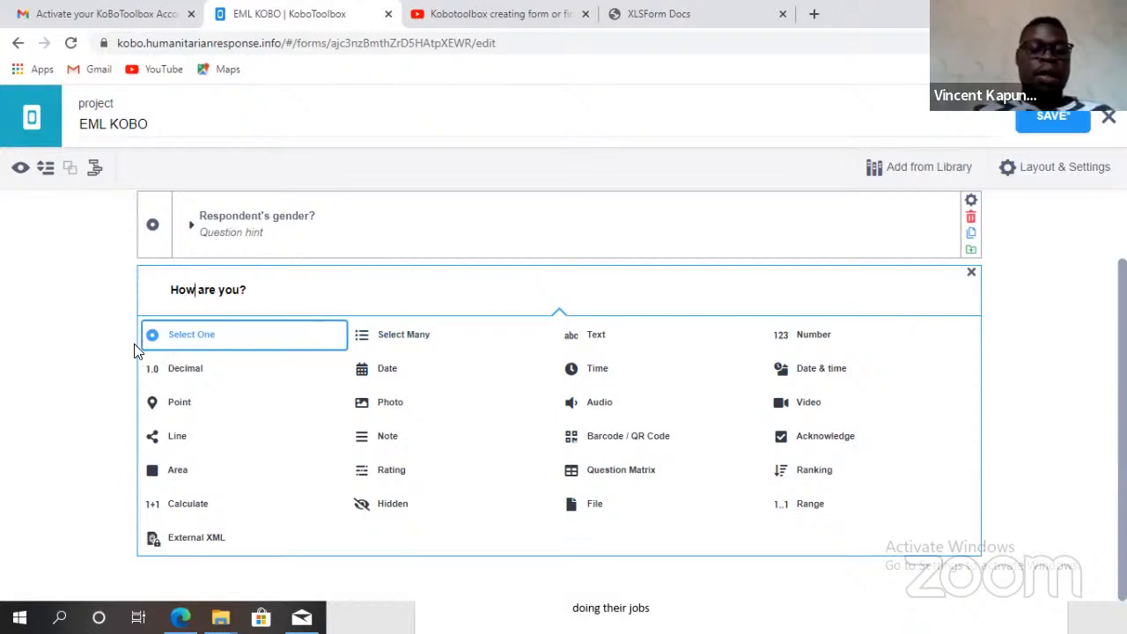
left_click(246, 290)
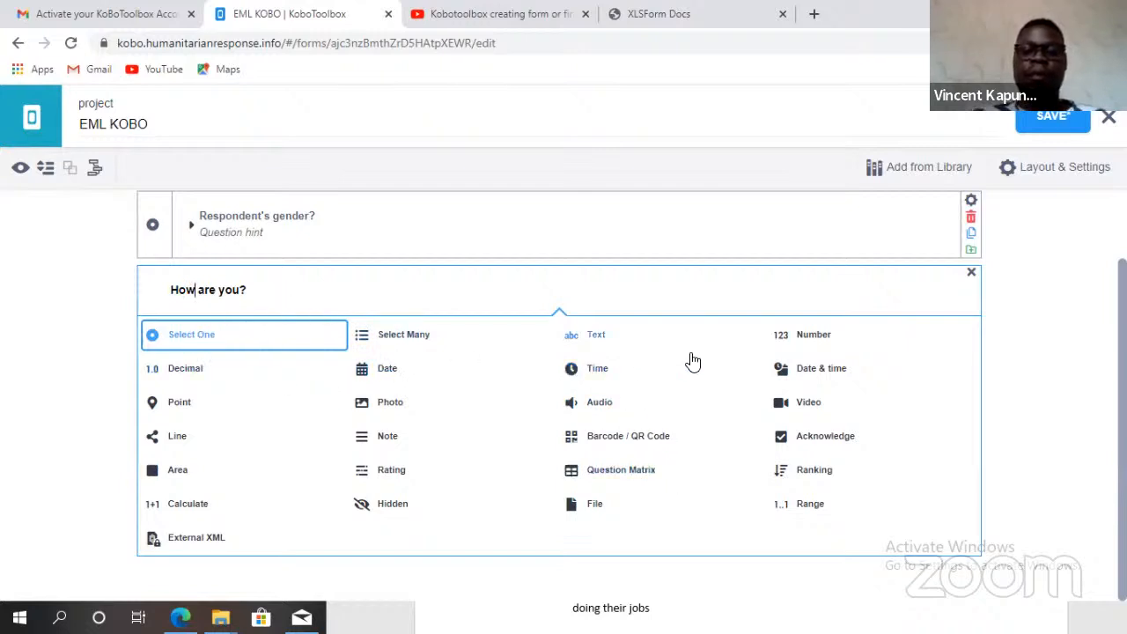
left_click(811, 333)
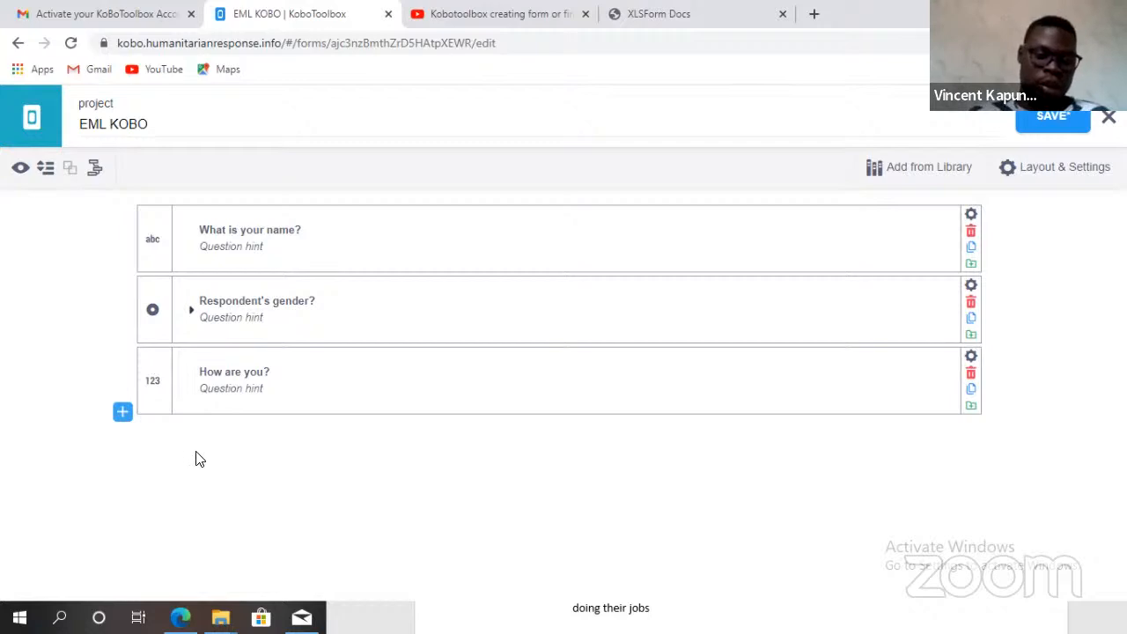
- Add a fourth question "Favorite colors?" at the end of the form with the Select Many response type
left_click(123, 413)
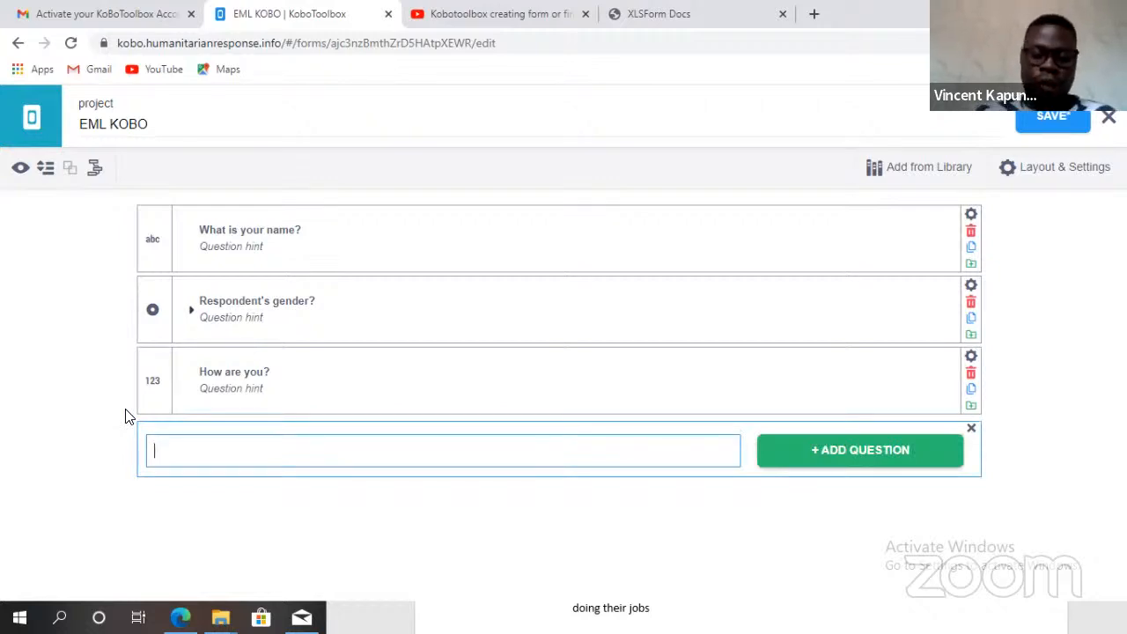
type("Favorite colors")
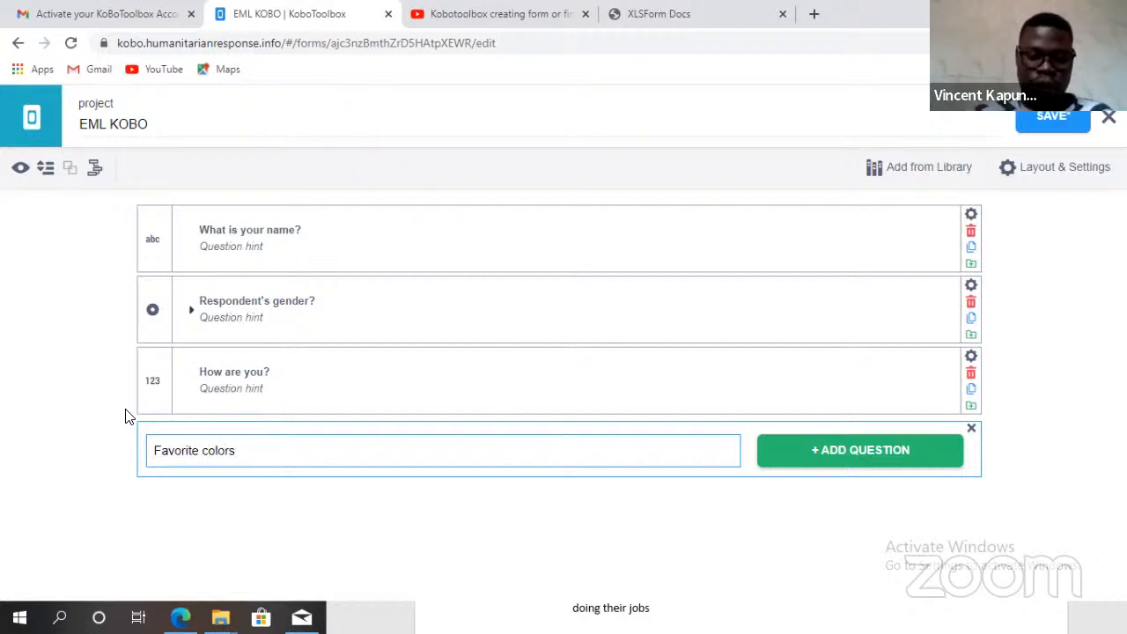
type("?")
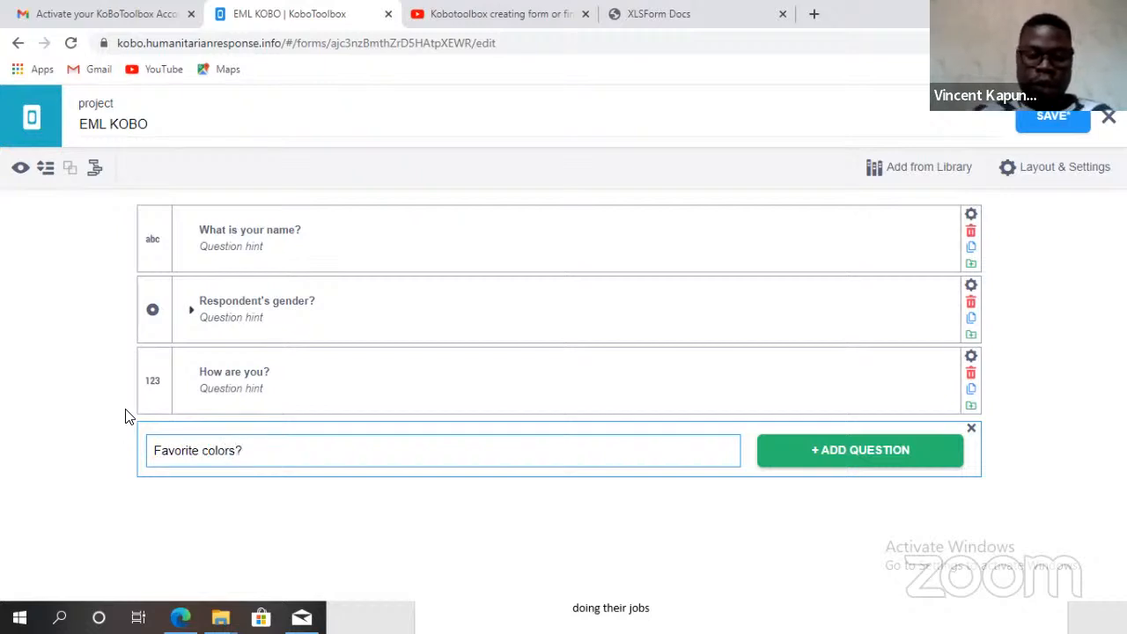
left_click(863, 456)
scroll(420, 380, "down", 2)
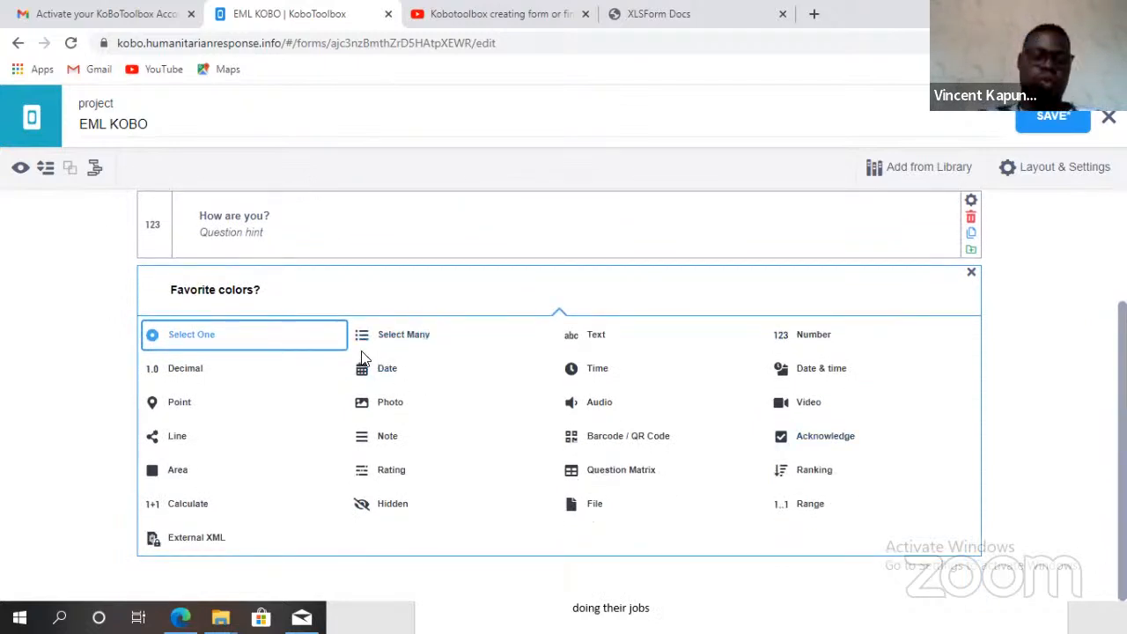
left_click(404, 335)
- Set the first two responses of the favorite colors question to Green with XML value 1 and Blue with XML value 2
type("Green")
key("Tab")
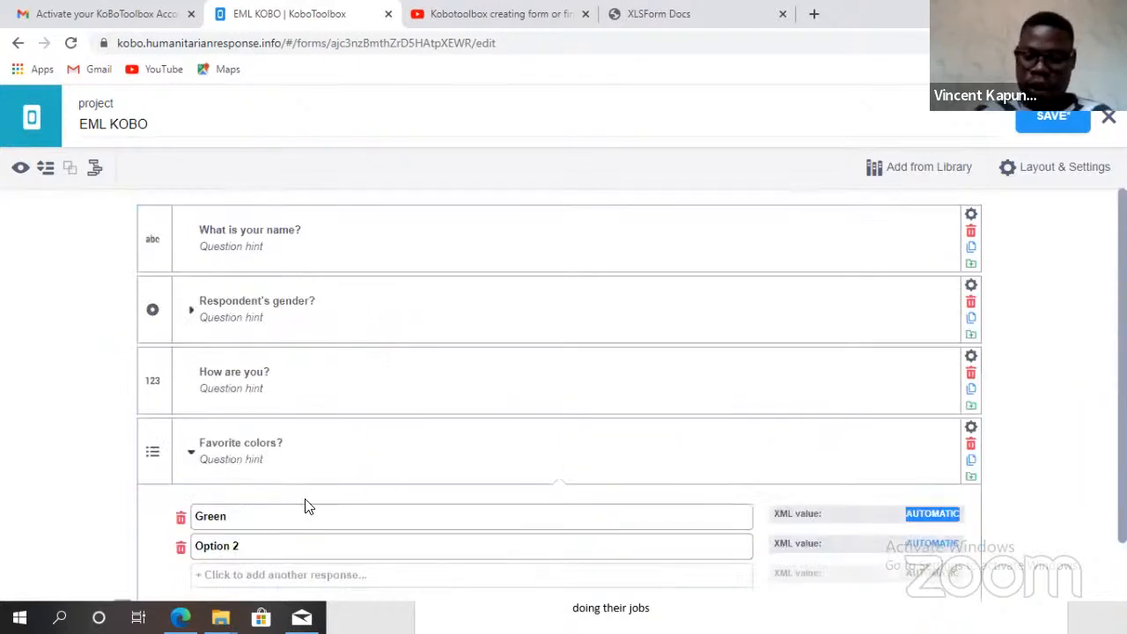
key("BackSpace")
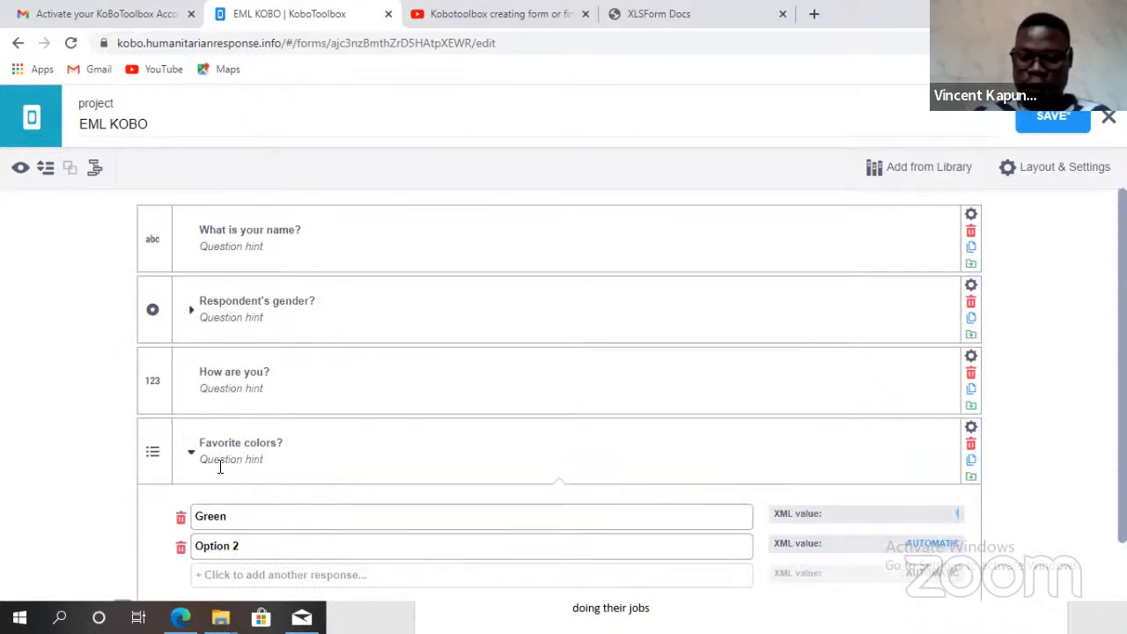
scroll(220, 467, "down", 1)
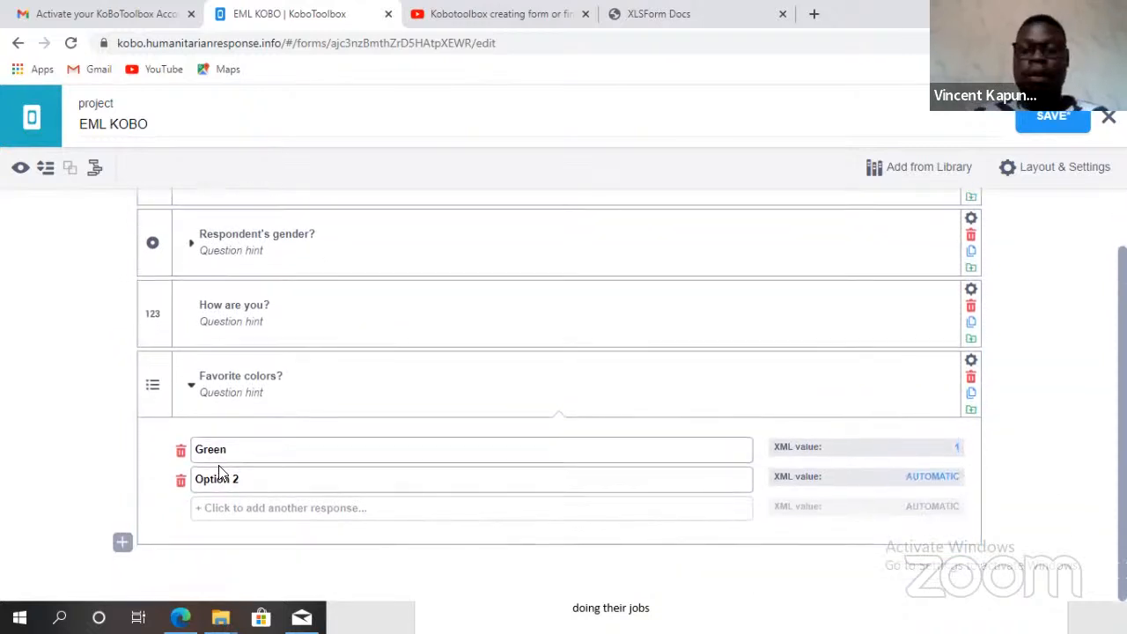
type("Blue")
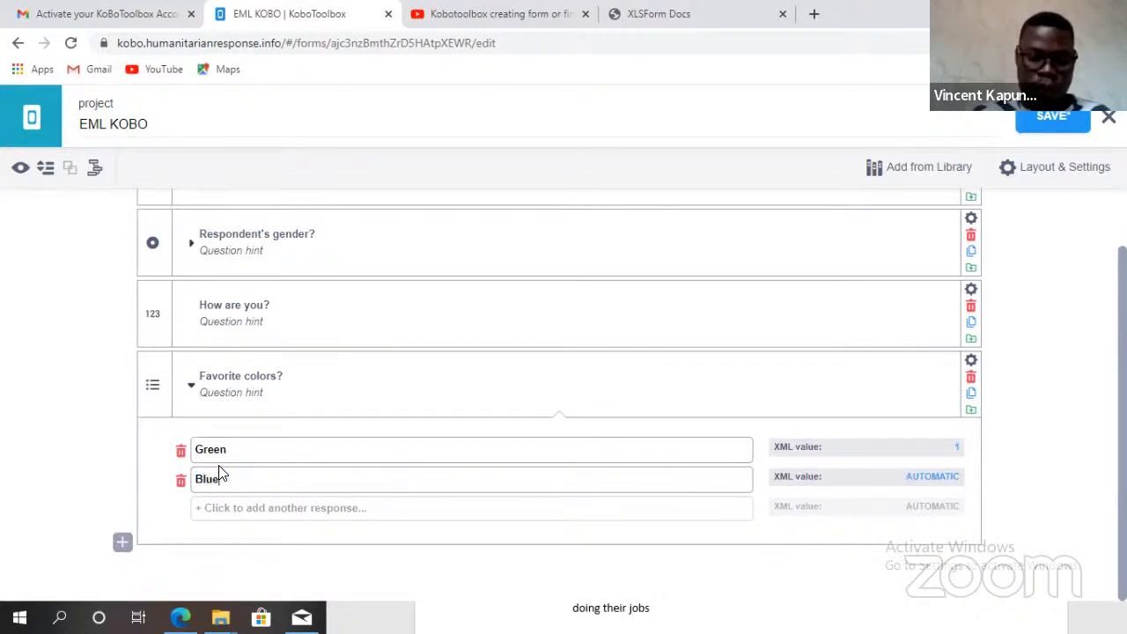
key("Tab")
type("2")
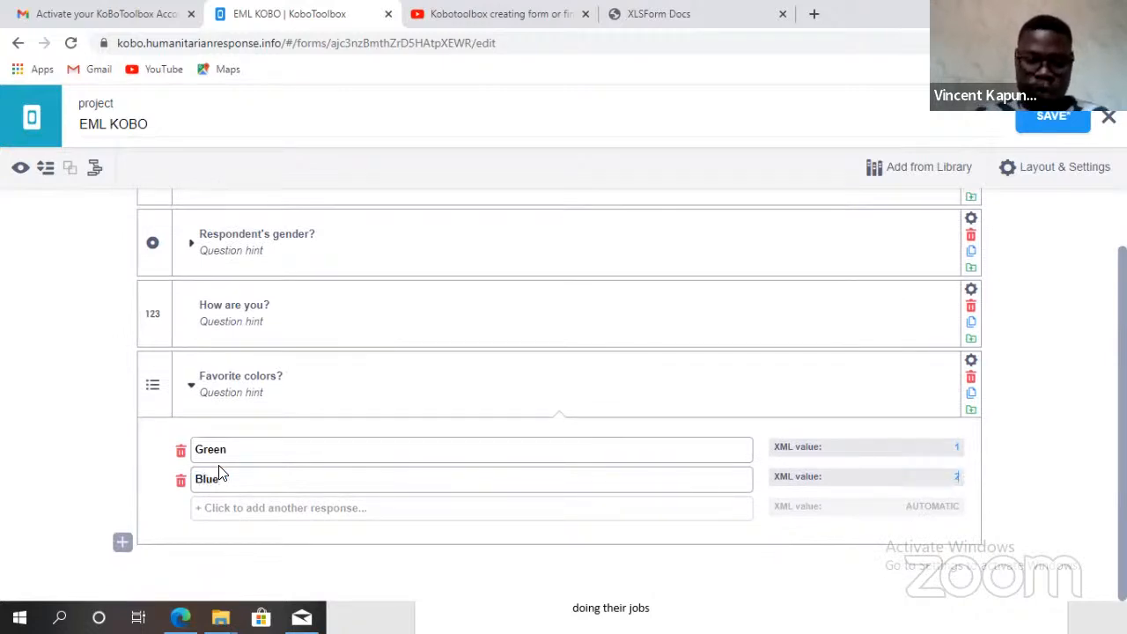
- Add the responses Red with XML value 3 and Grey with XML value 4 to the favorite colors question
left_click(261, 509)
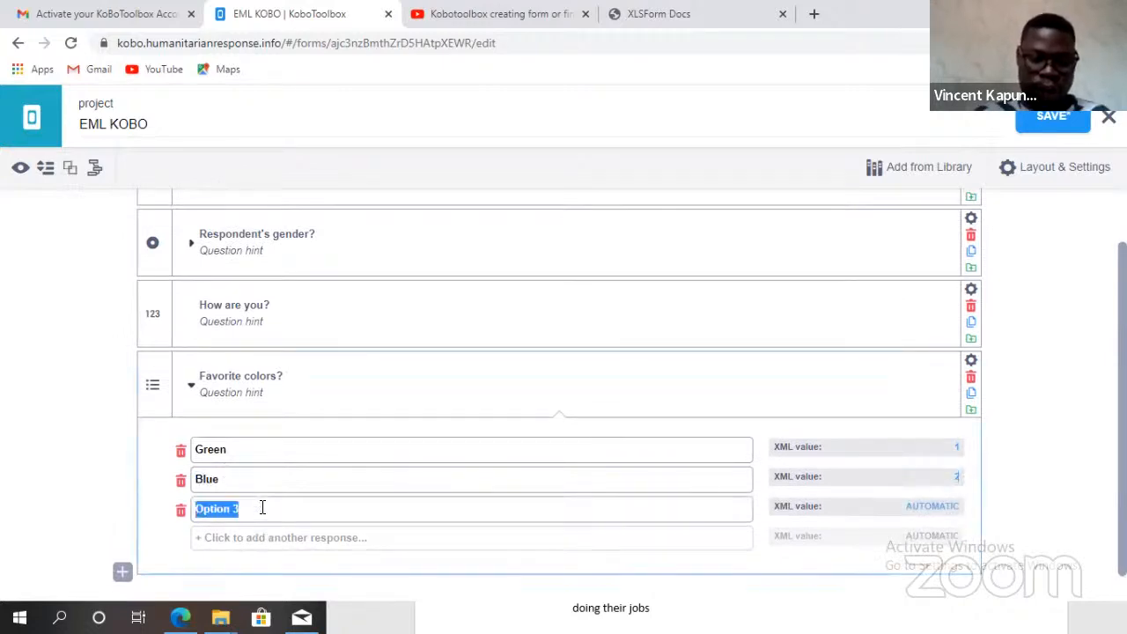
type("Red")
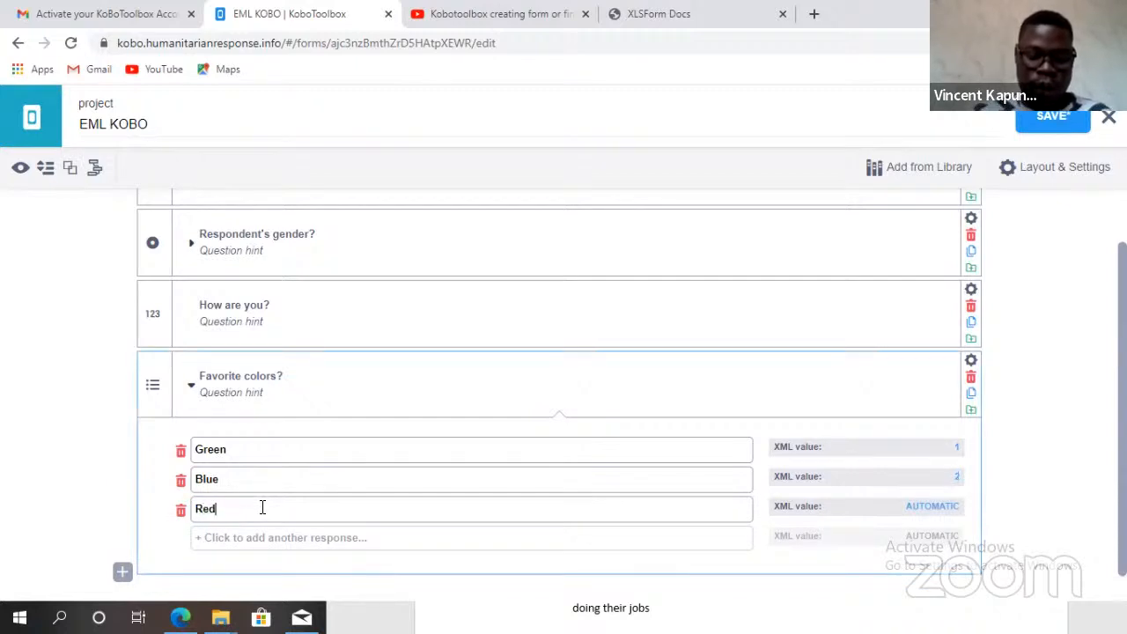
key("Tab")
type("3")
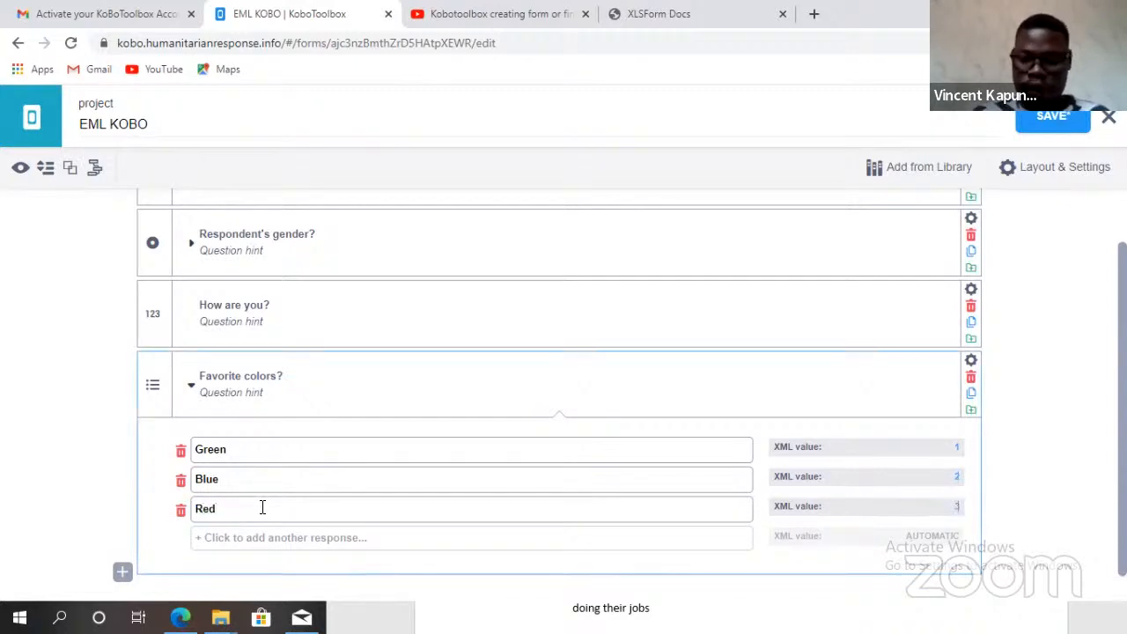
left_click(261, 537)
type("G")
type("ray")
key("BackSpace")
key("BackSpace")
type("ey")
key("Tab")
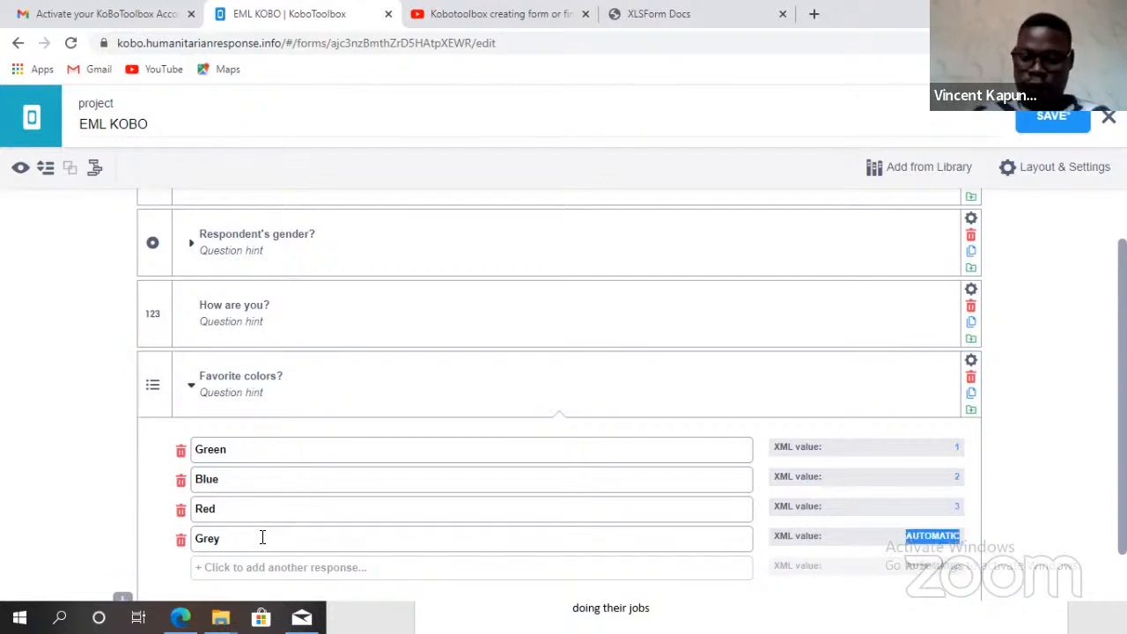
type("4")
scroll(263, 537, "down", 1)
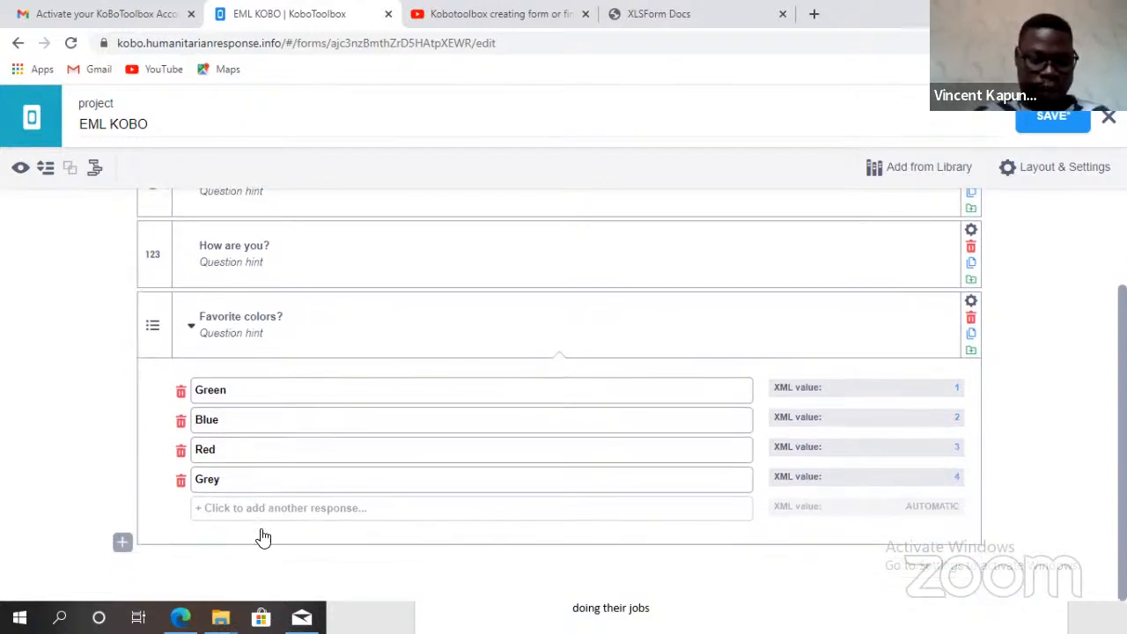
- Add a fifth response Black with XML value 5 to the favorite colors question and collapse its response list
left_click(257, 509)
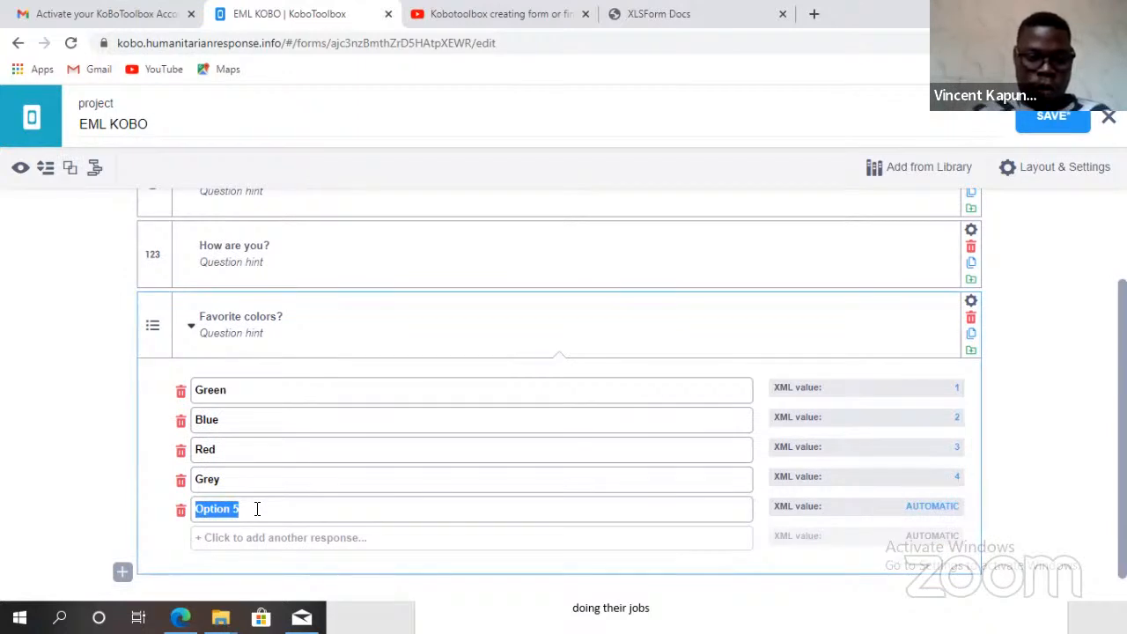
type("Black")
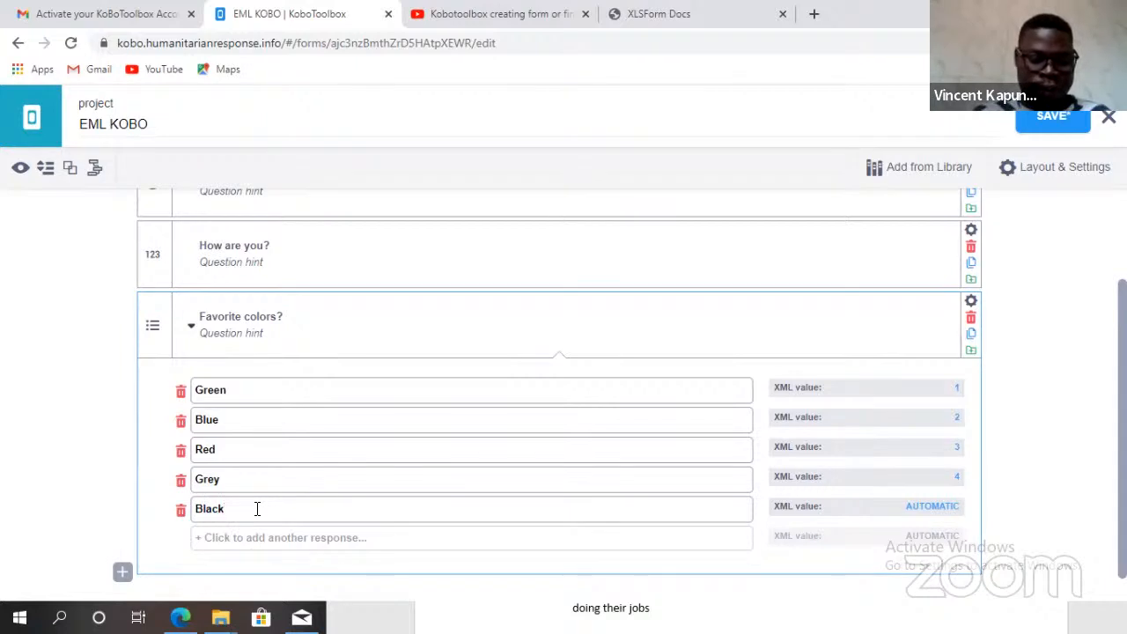
key("Tab")
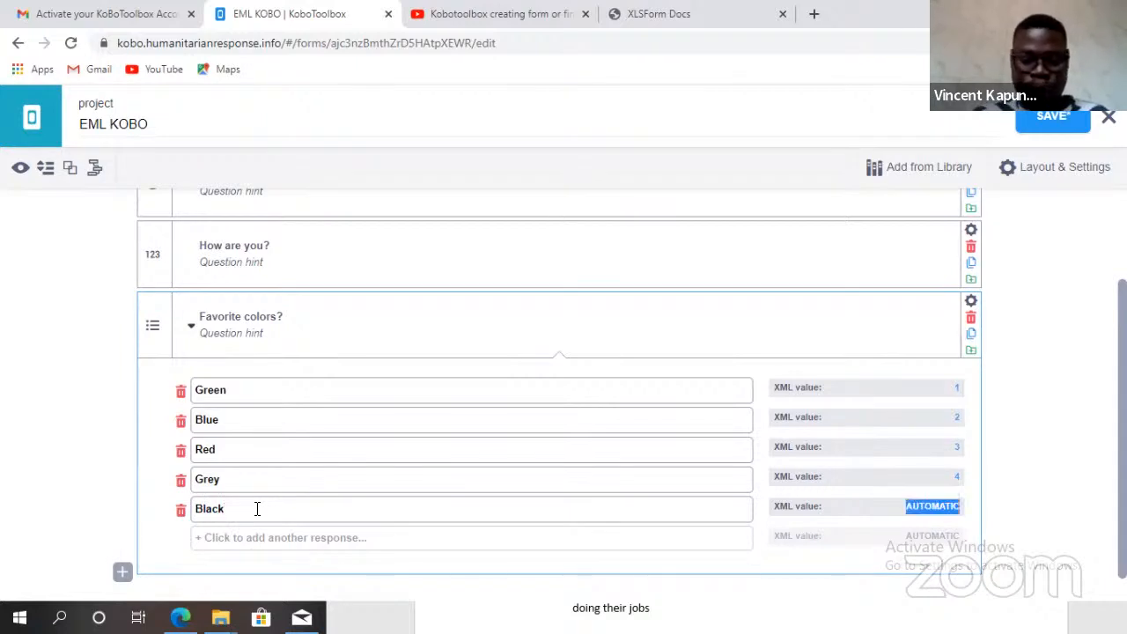
type("5")
scroll(257, 508, "down", 1)
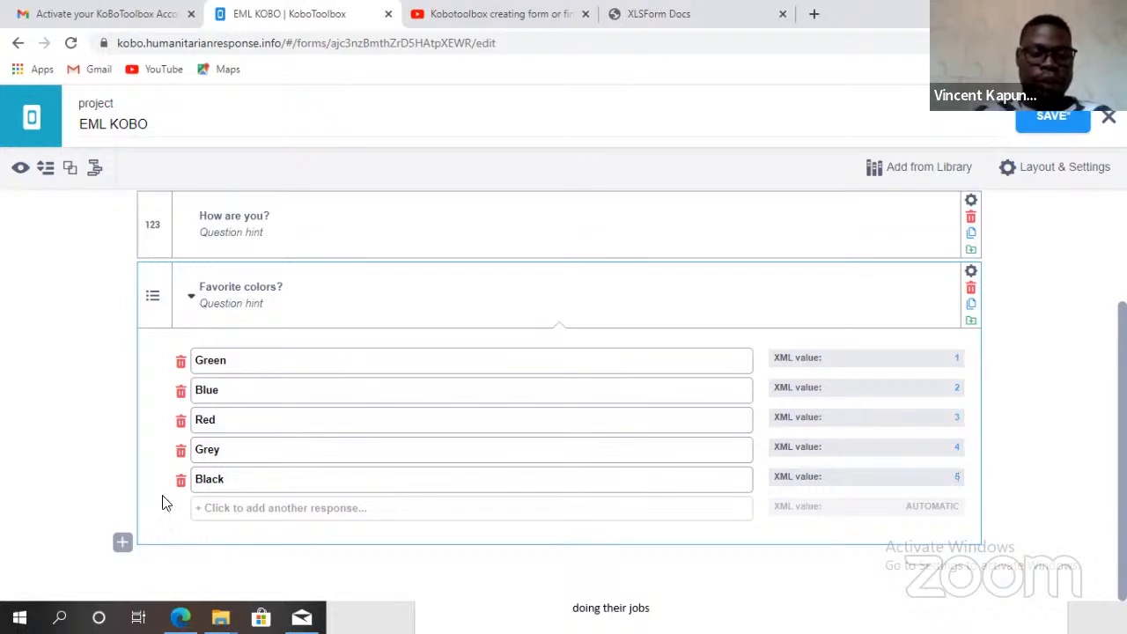
left_click(191, 300)
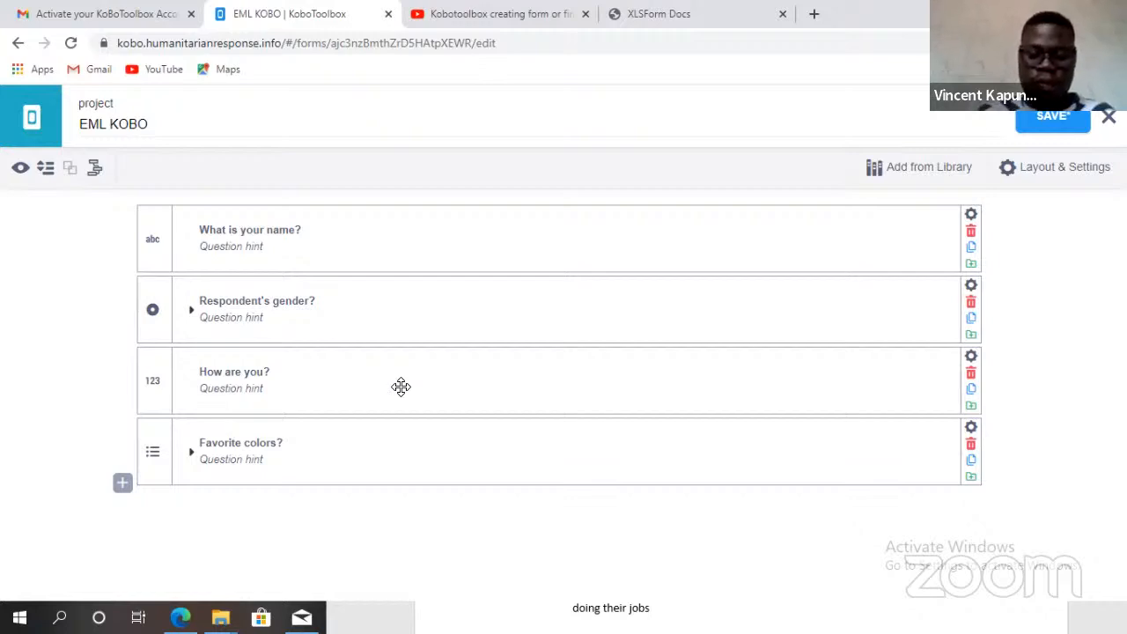
- Add a question "indicate your location (GPS)" at the end of the form with the Point response type
left_click(124, 483)
type("ind")
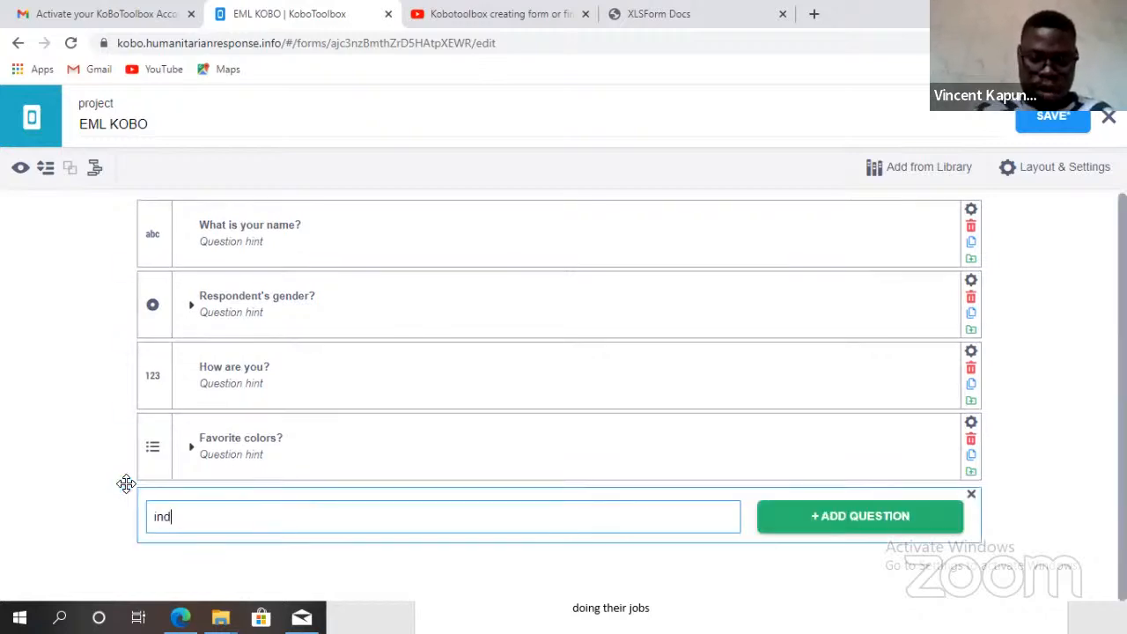
type("icate y")
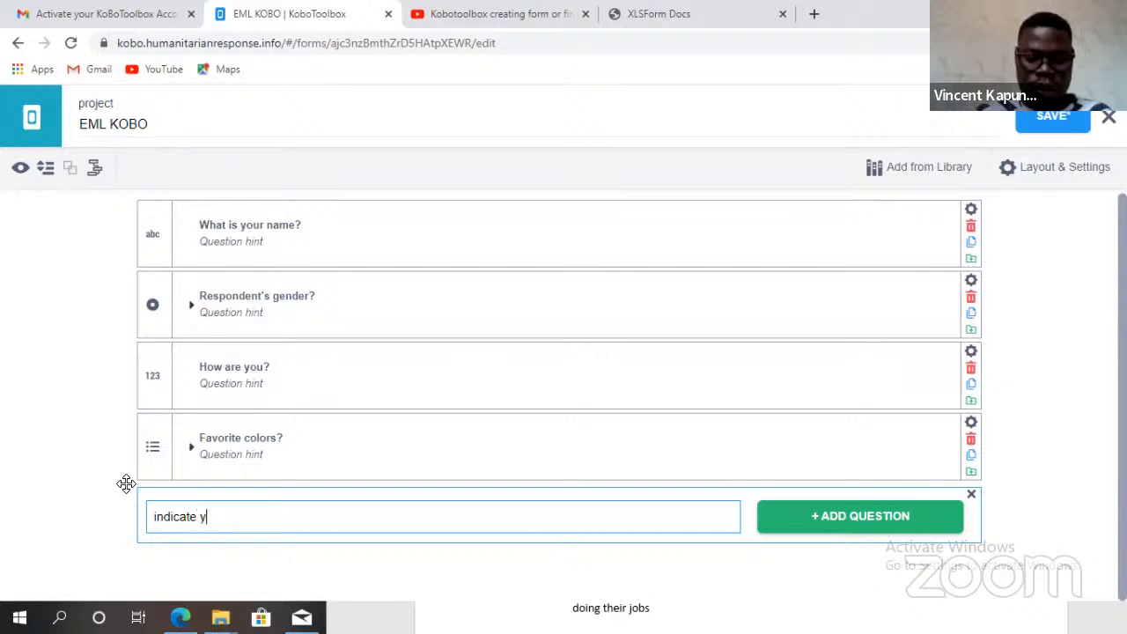
type("our location")
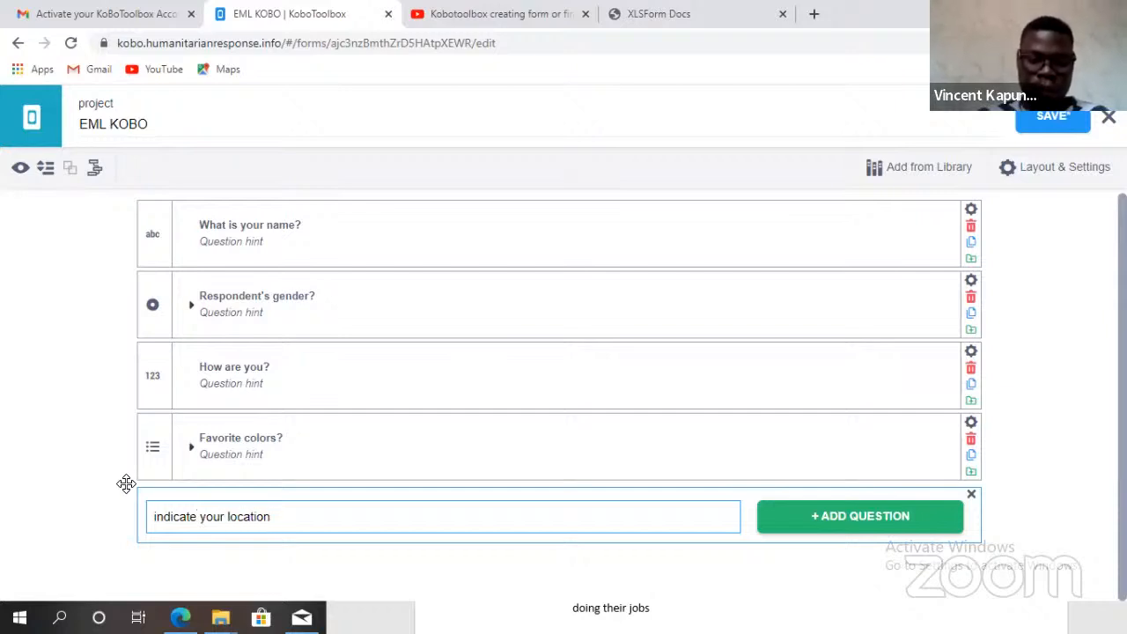
type(" (G")
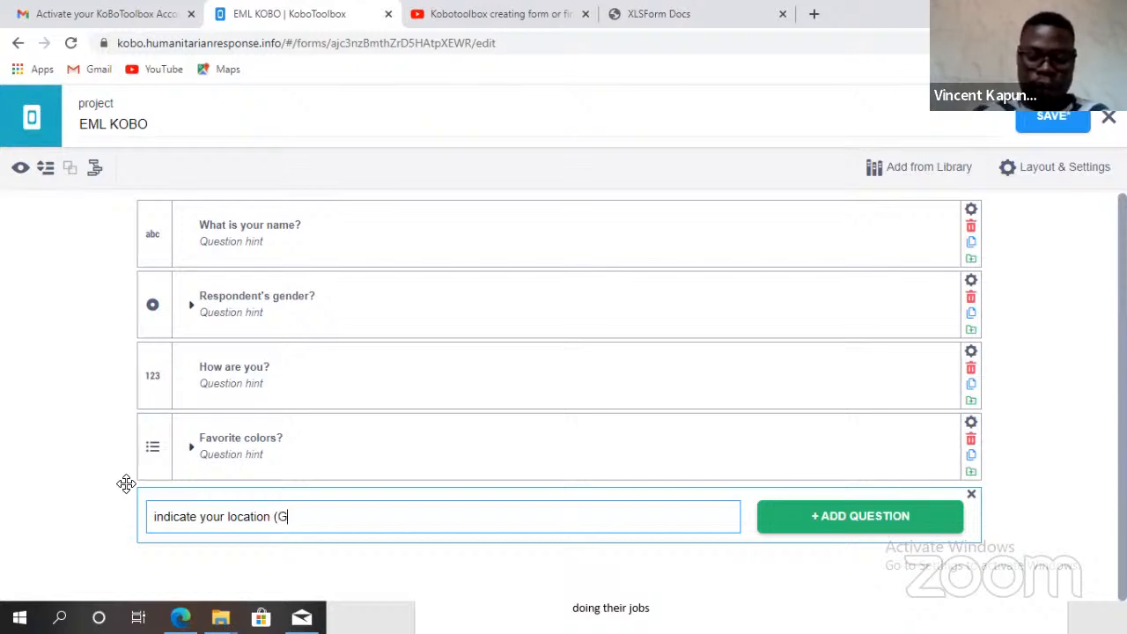
type("PS)")
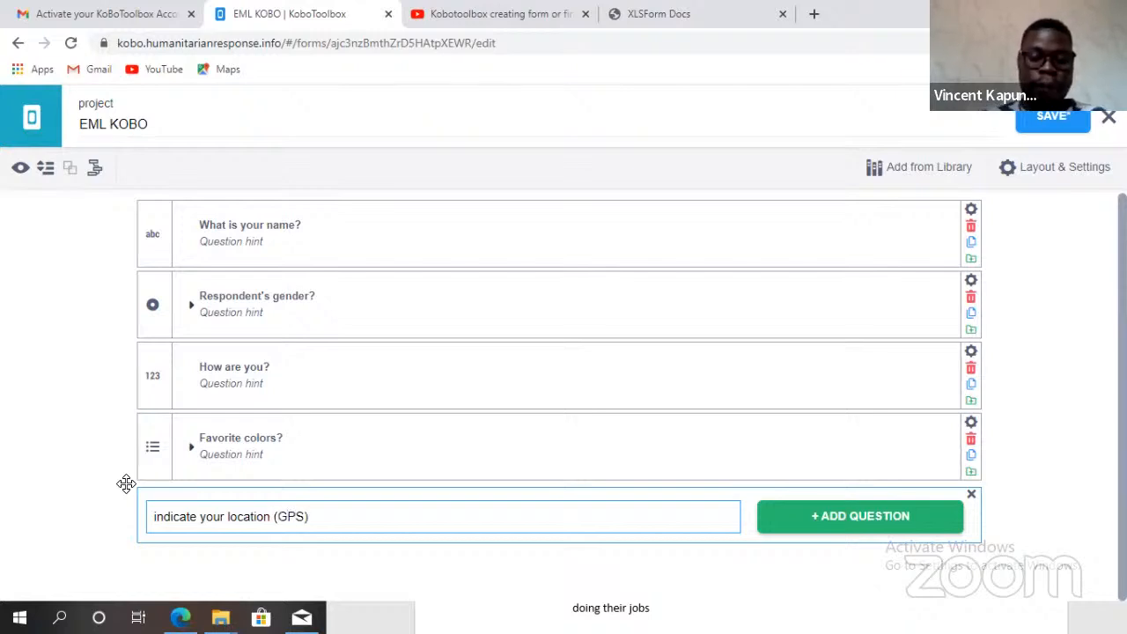
left_click(866, 518)
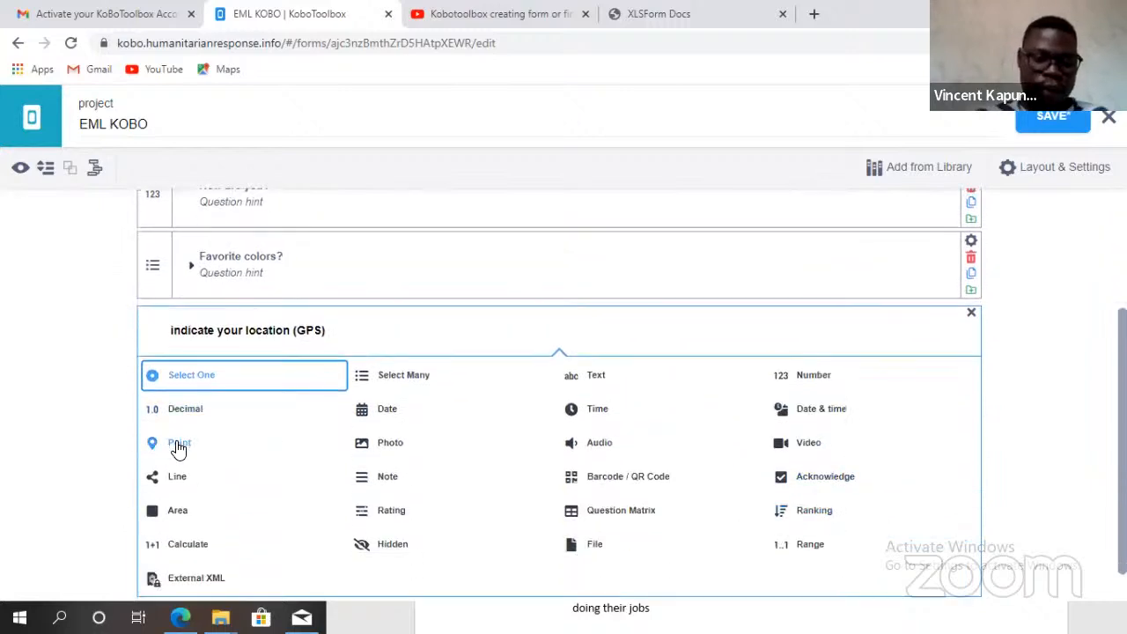
left_click(178, 445)
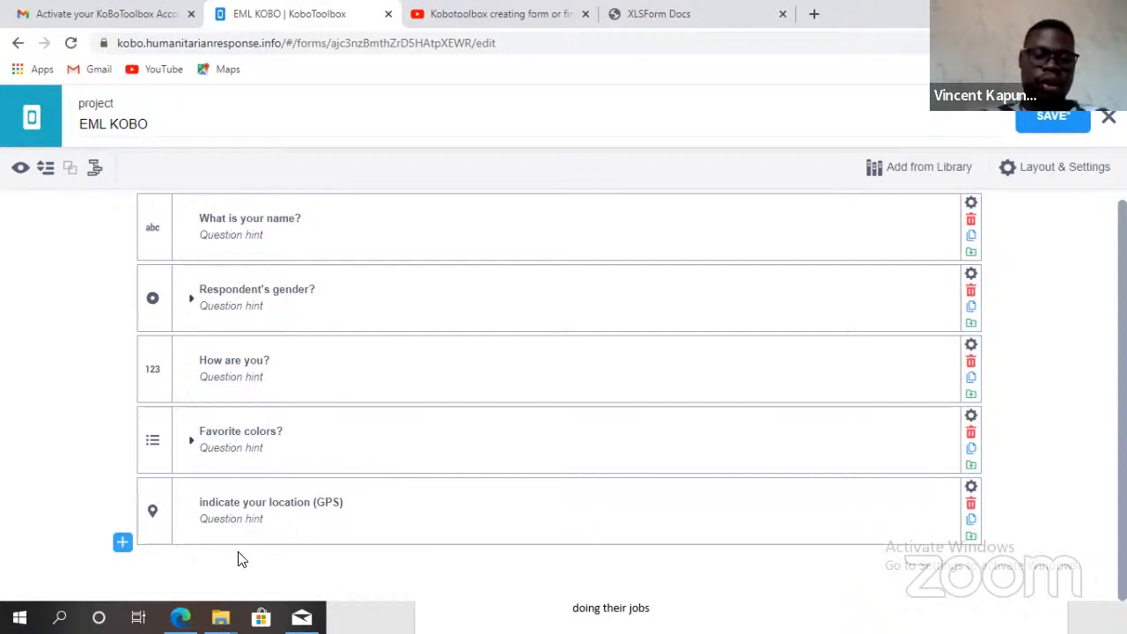
- Add an untitled question with the Date response type below the location question
left_click(123, 544)
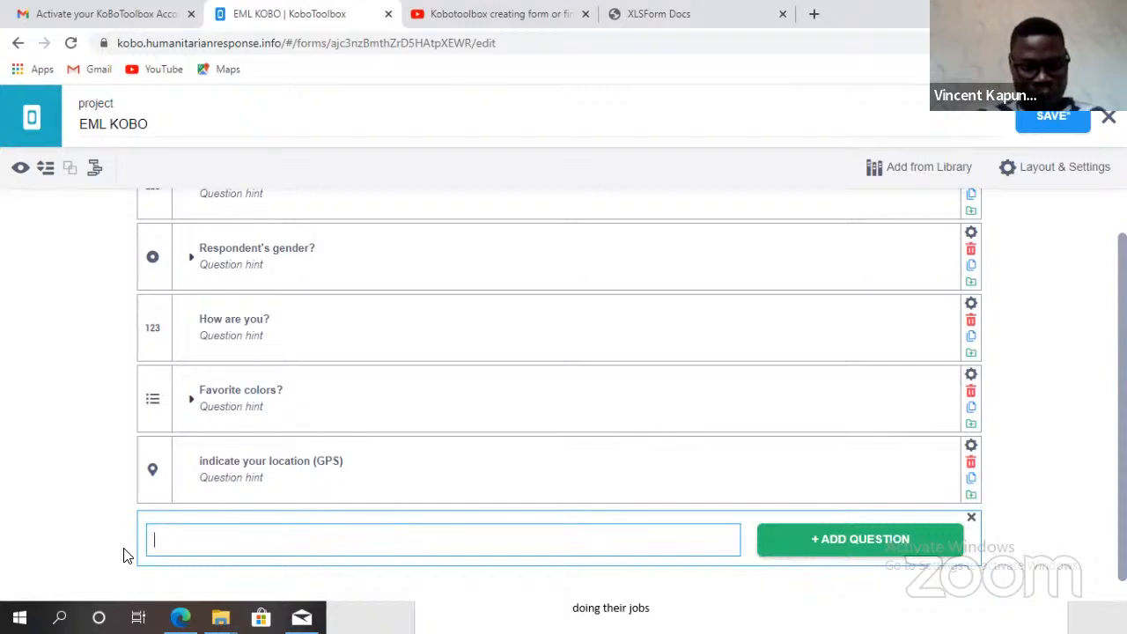
scroll(123, 556, "down", 1)
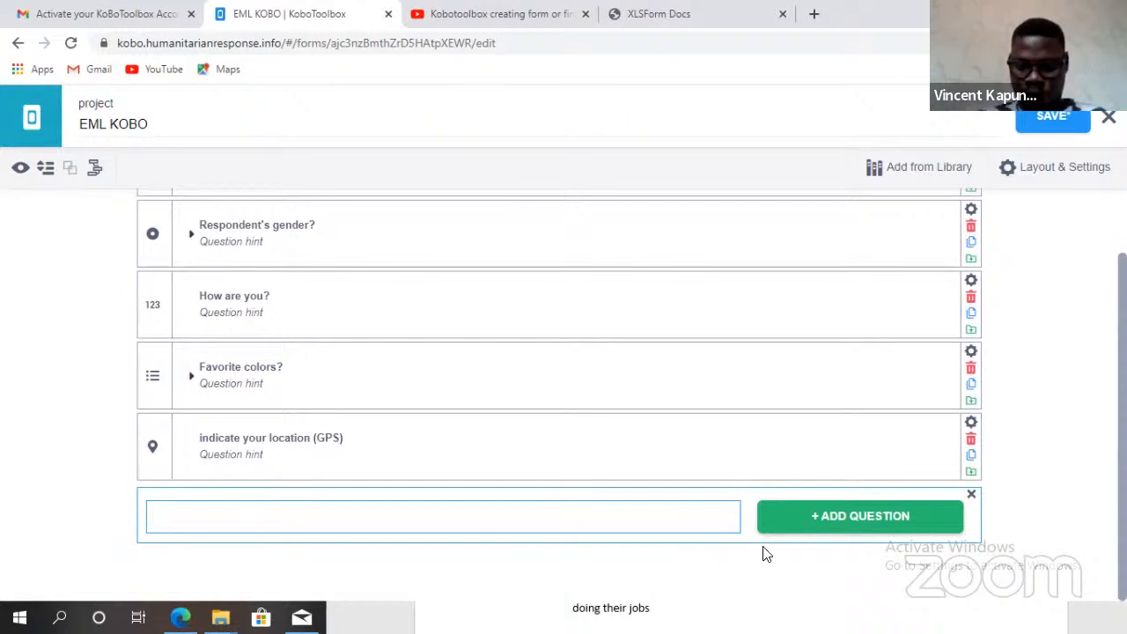
left_click(812, 513)
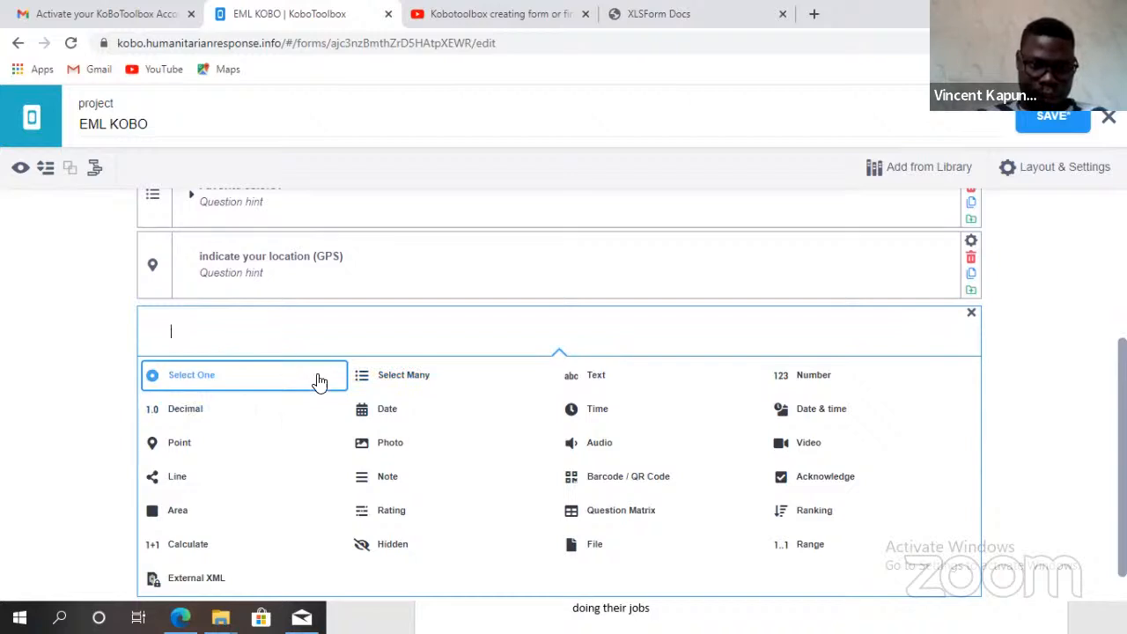
left_click(387, 414)
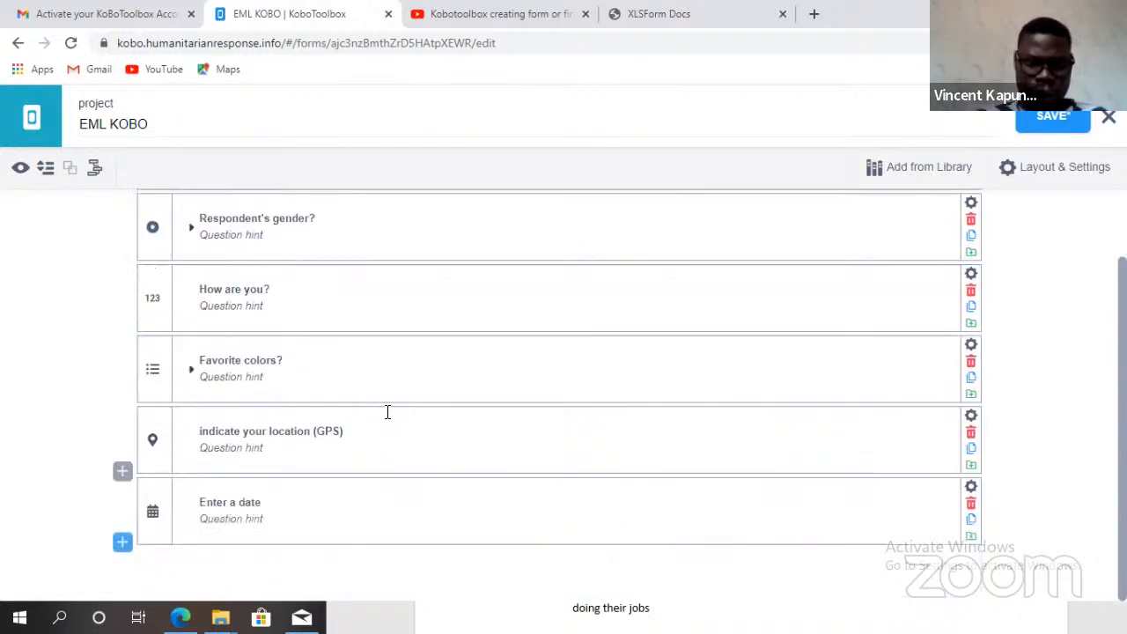
- Change the date question's label to "When were you born?"
left_click(263, 504)
left_click_drag(263, 504, 198, 500)
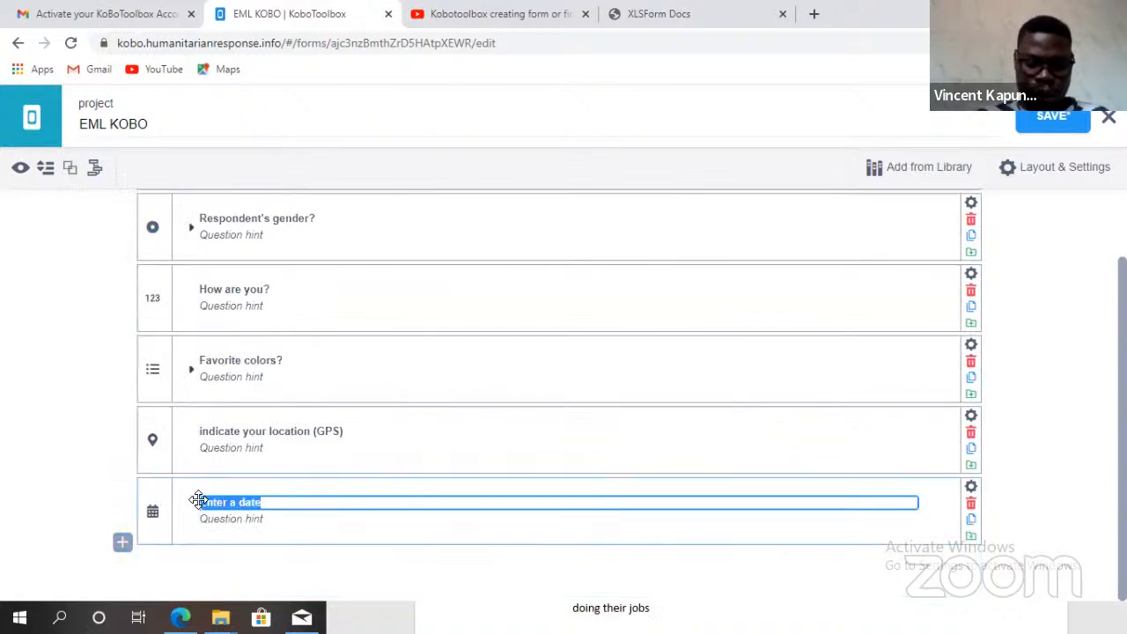
key("BackSpace")
type("WHen")
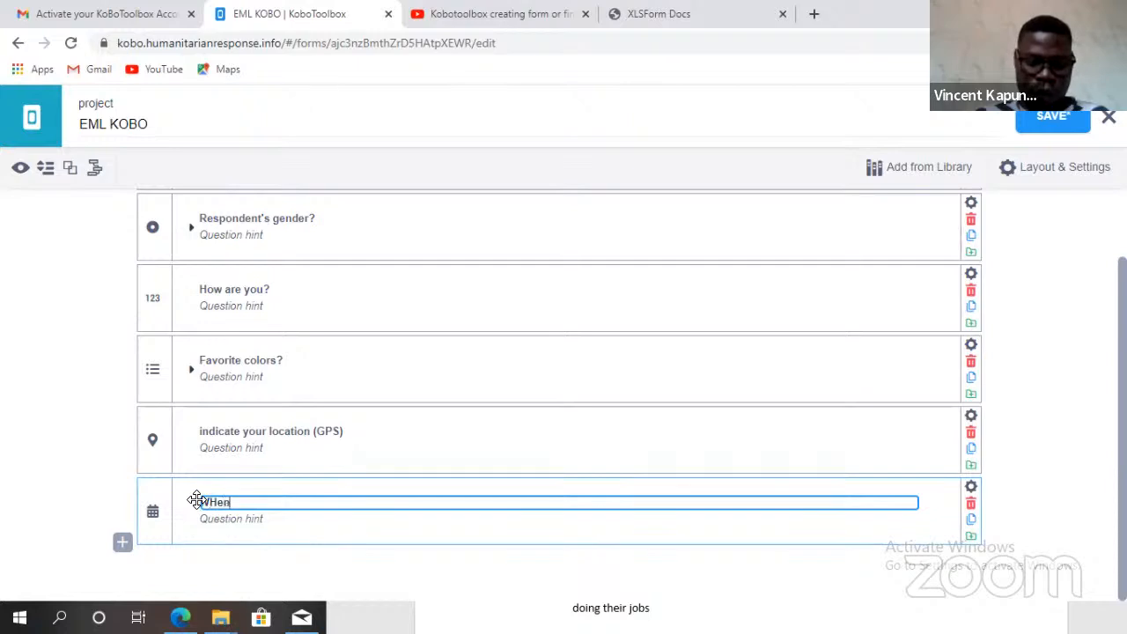
key("BackSpace")
key("BackSpace")
key("BackSpace")
type("ehn")
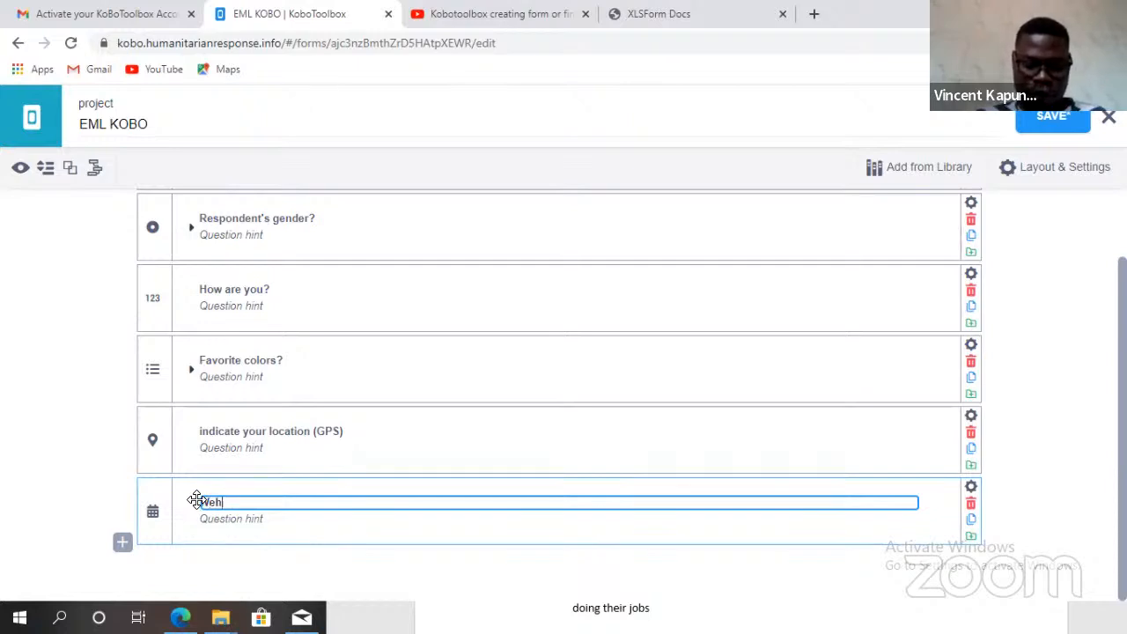
key("BackSpace")
key("BackSpace")
key("BackSpace")
type("hen we")
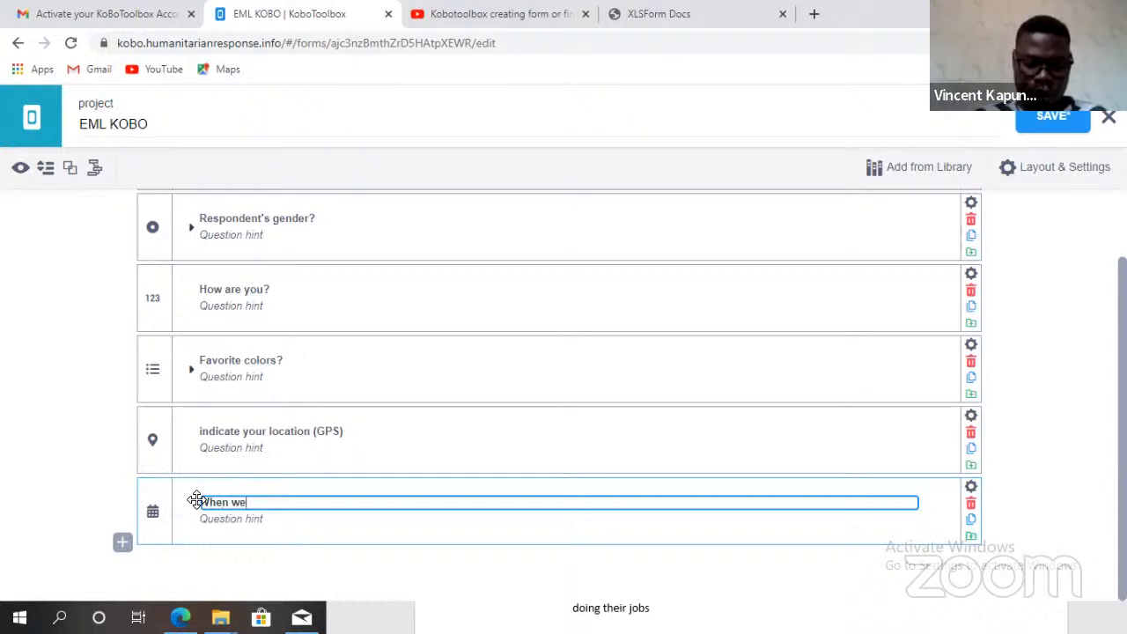
type("re you born")
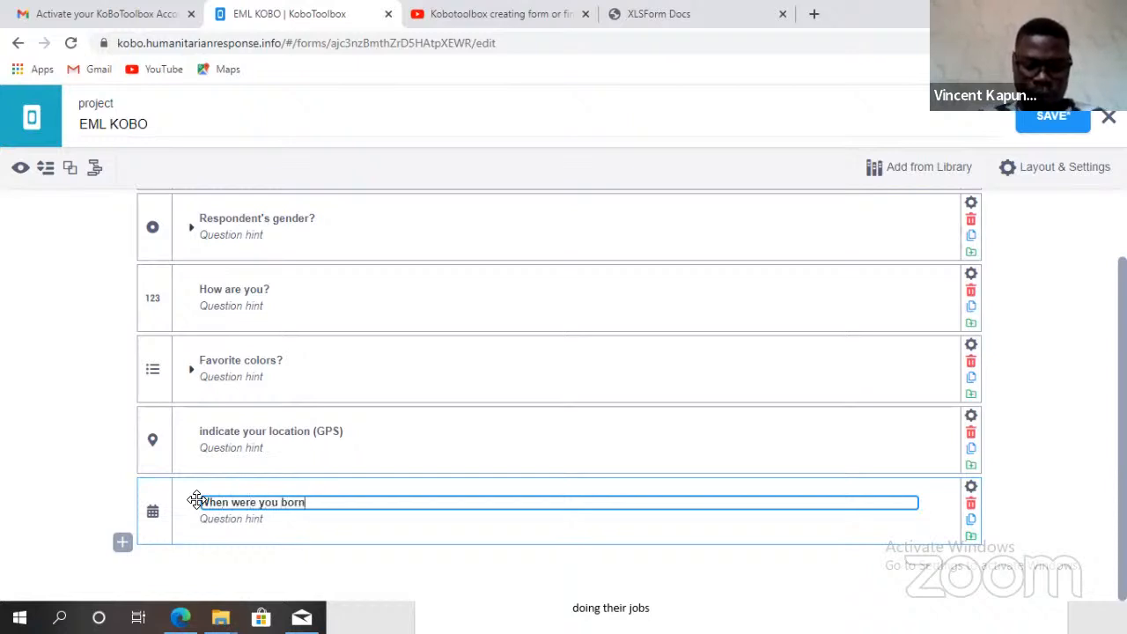
type("?")
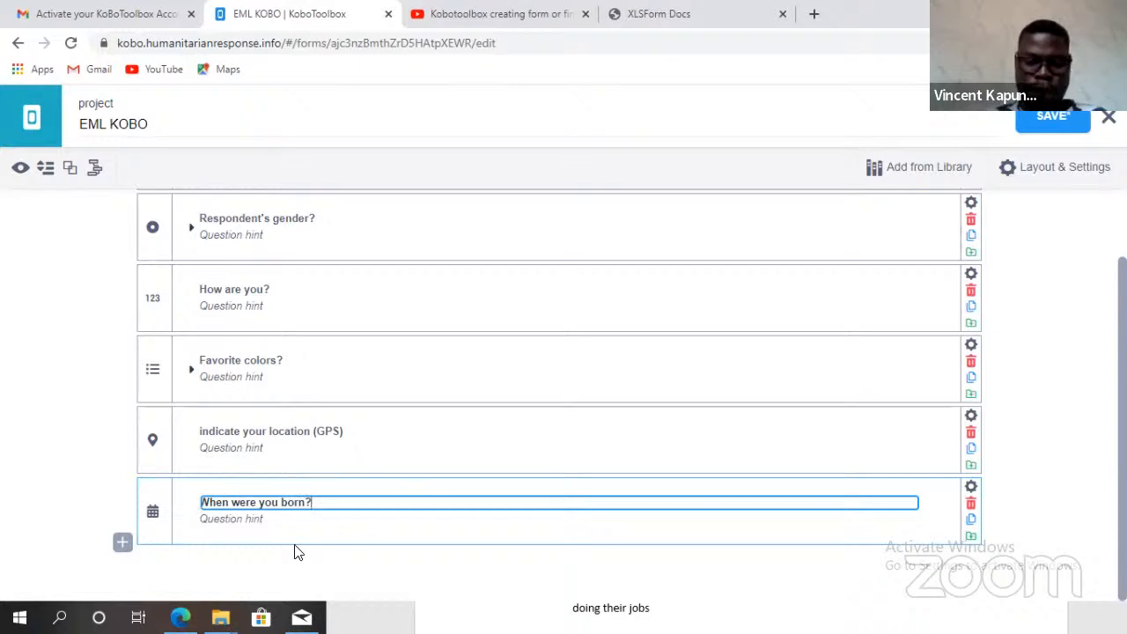
- Add a question "number of HA" below the birth date question with the Decimal response type
left_click(129, 551)
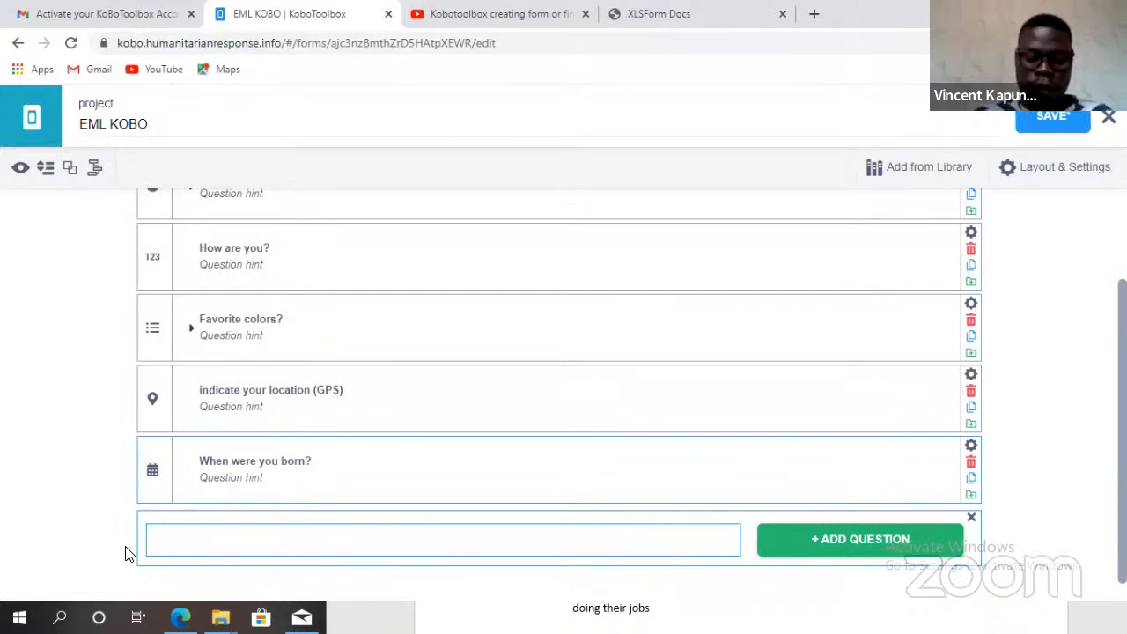
type("numb")
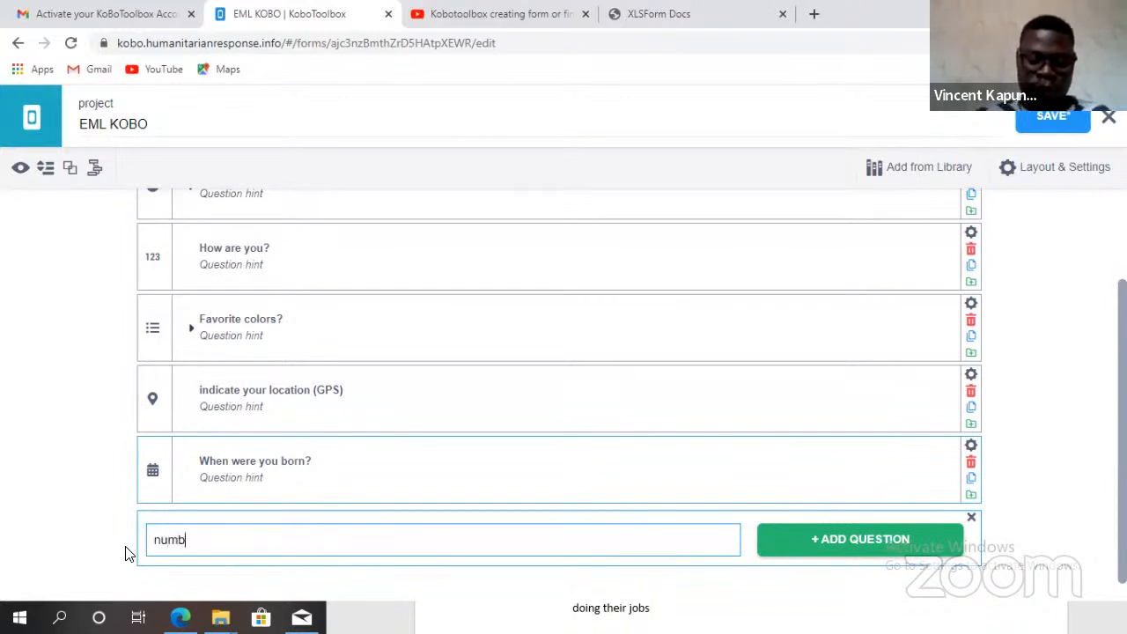
type("er op")
key("BackSpace")
type("f ")
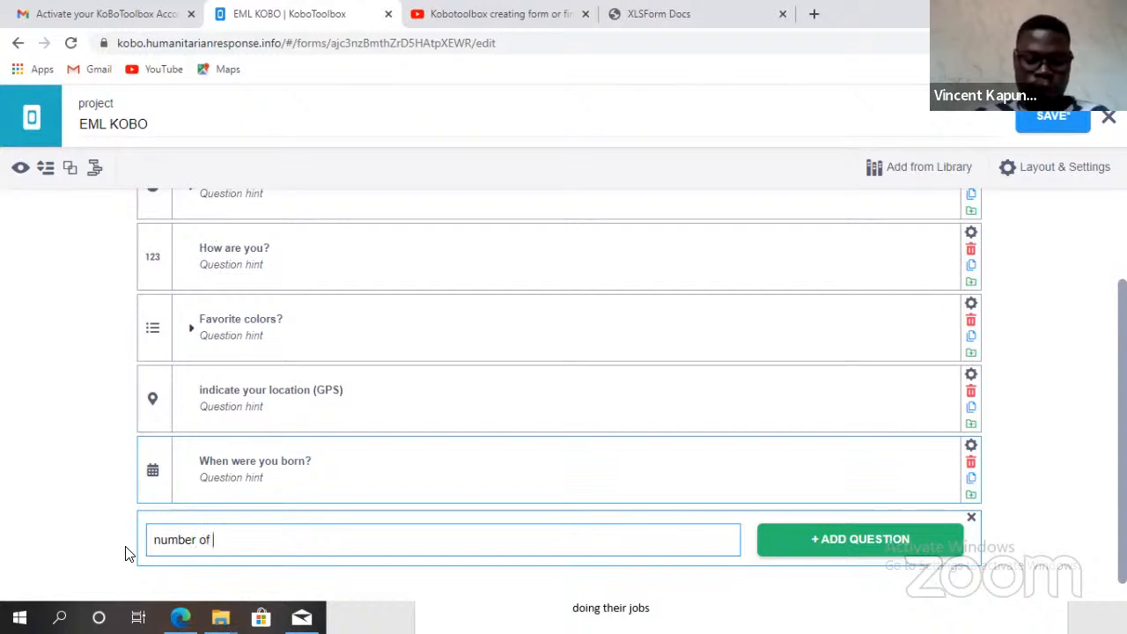
type("HA")
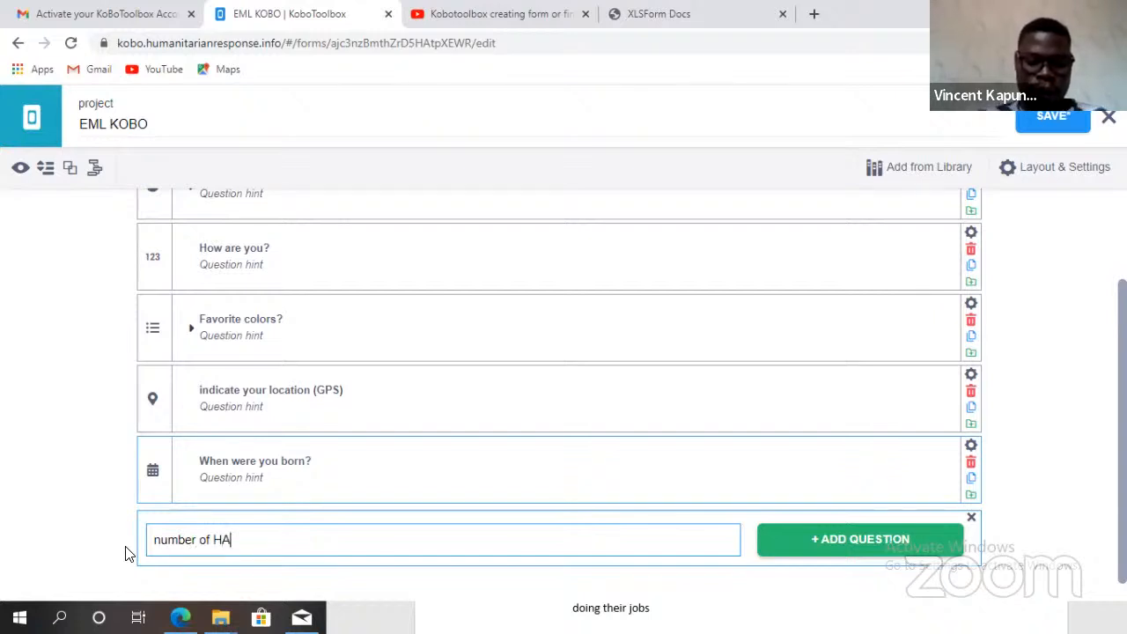
left_click(799, 548)
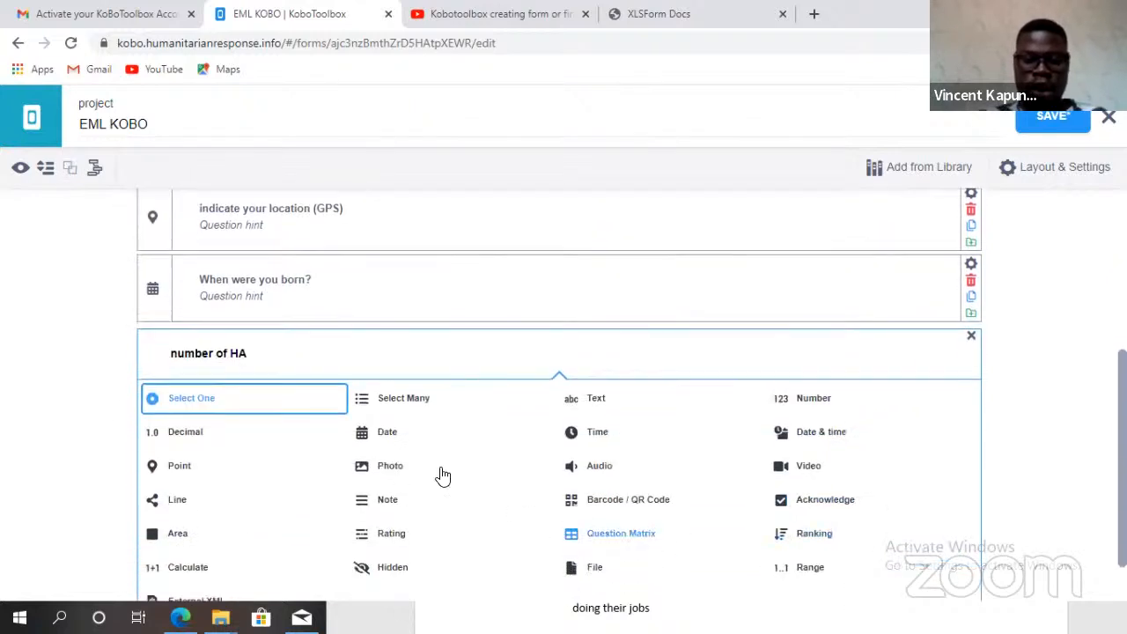
left_click(197, 431)
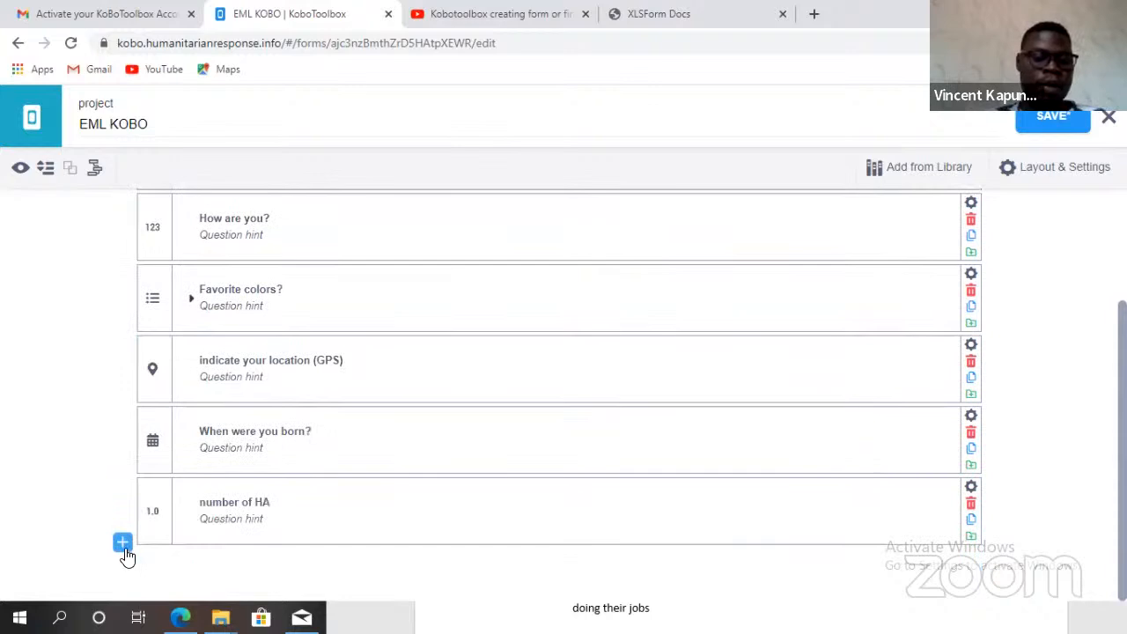
- Add a question "Upload your photo" at the end of the form with the Photo response type
left_click(124, 544)
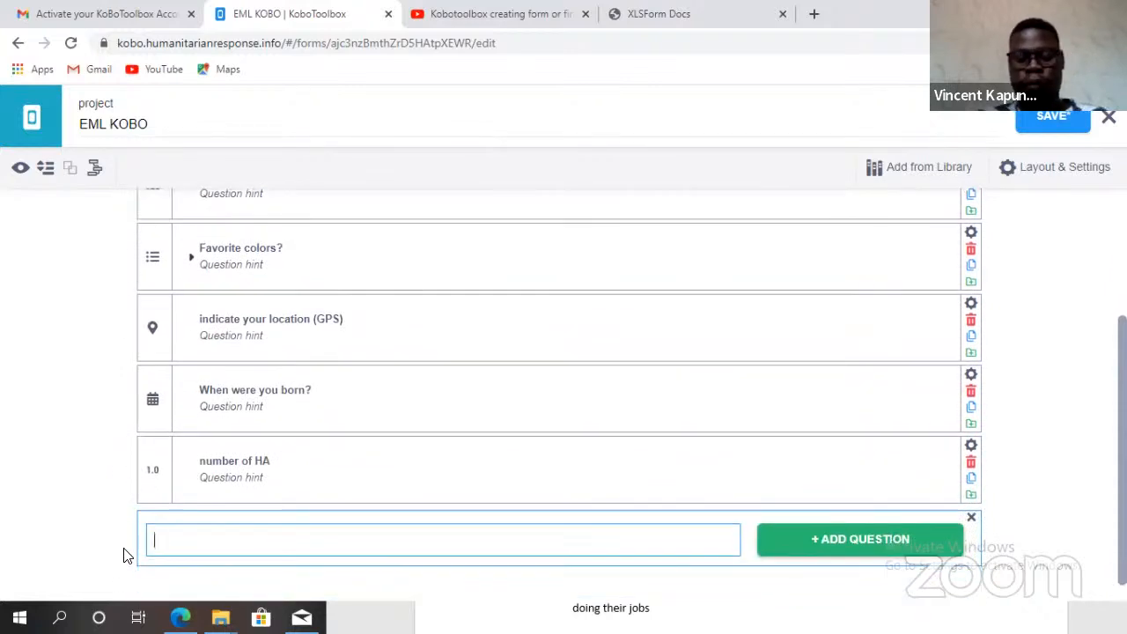
type("U")
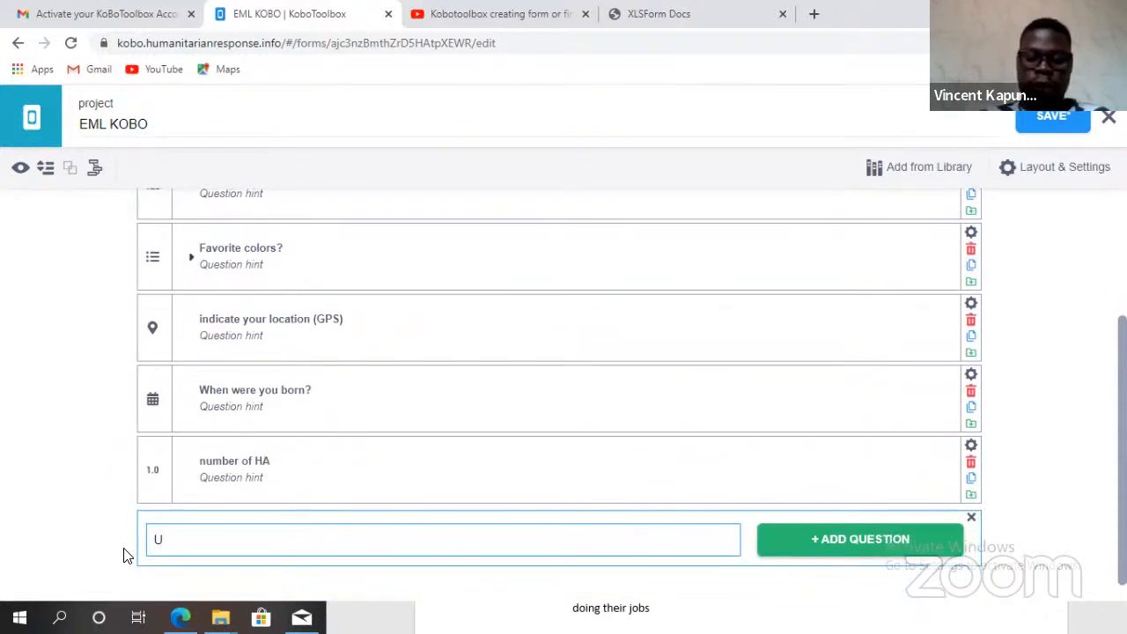
type("pload ")
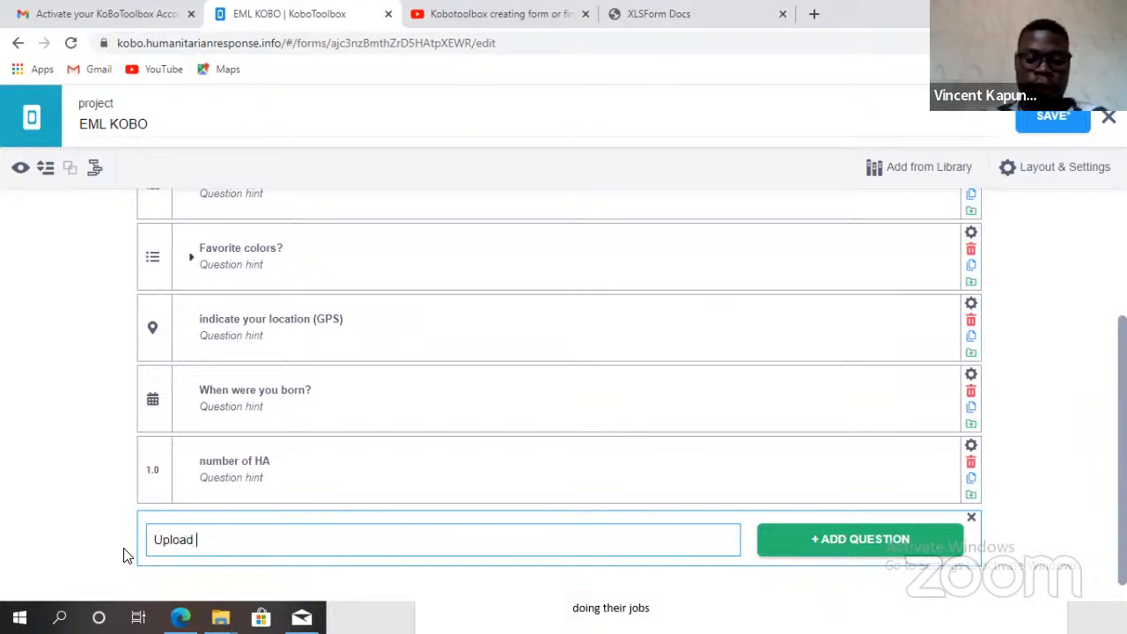
type("your ")
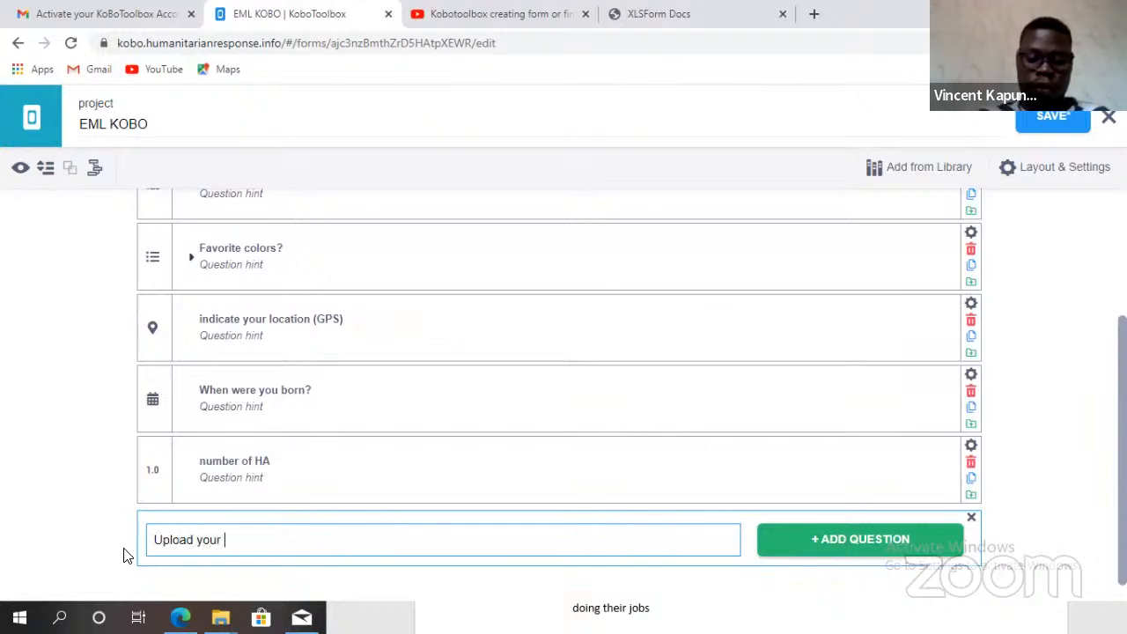
type("photo")
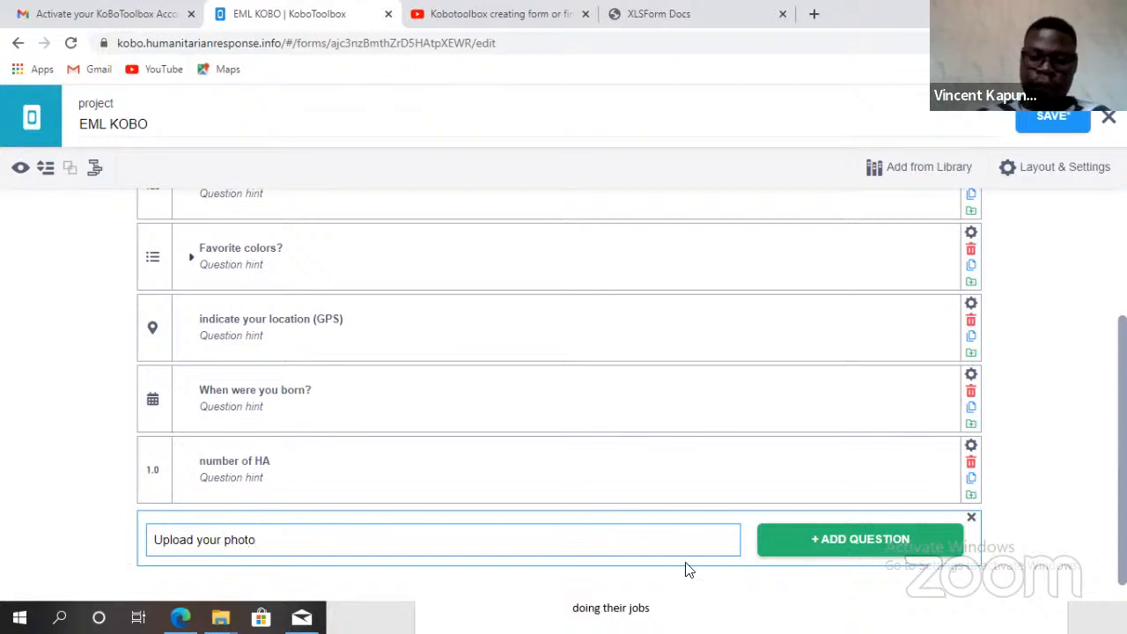
left_click(797, 547)
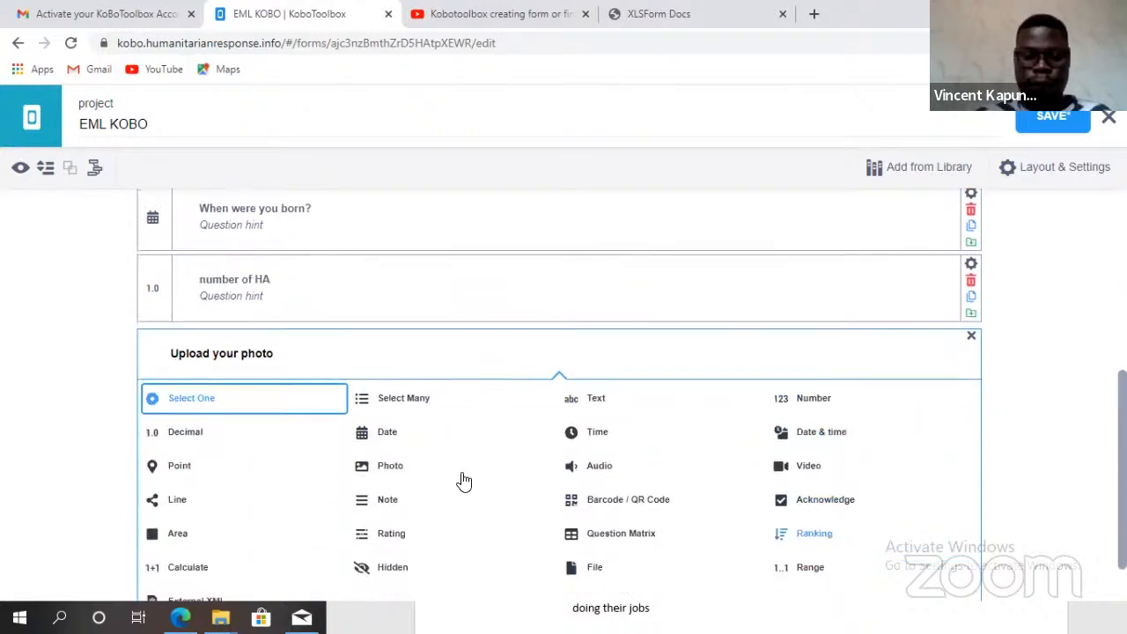
left_click(388, 465)
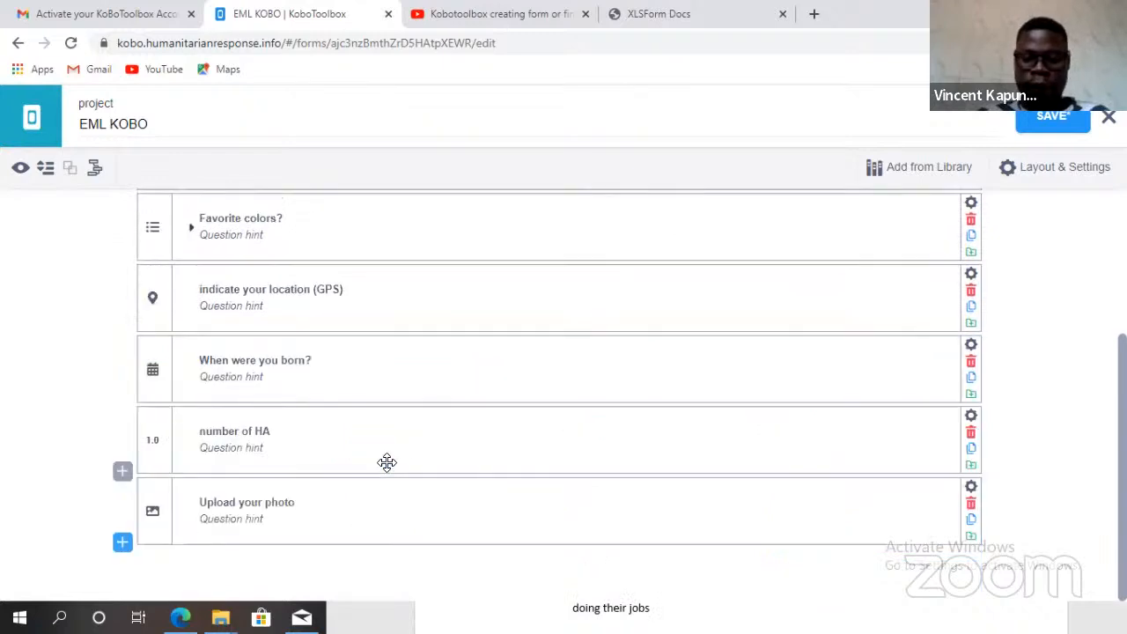
- Add a question "kindly record or upload a audio" at the end of the form with the Audio response type
left_click(123, 544)
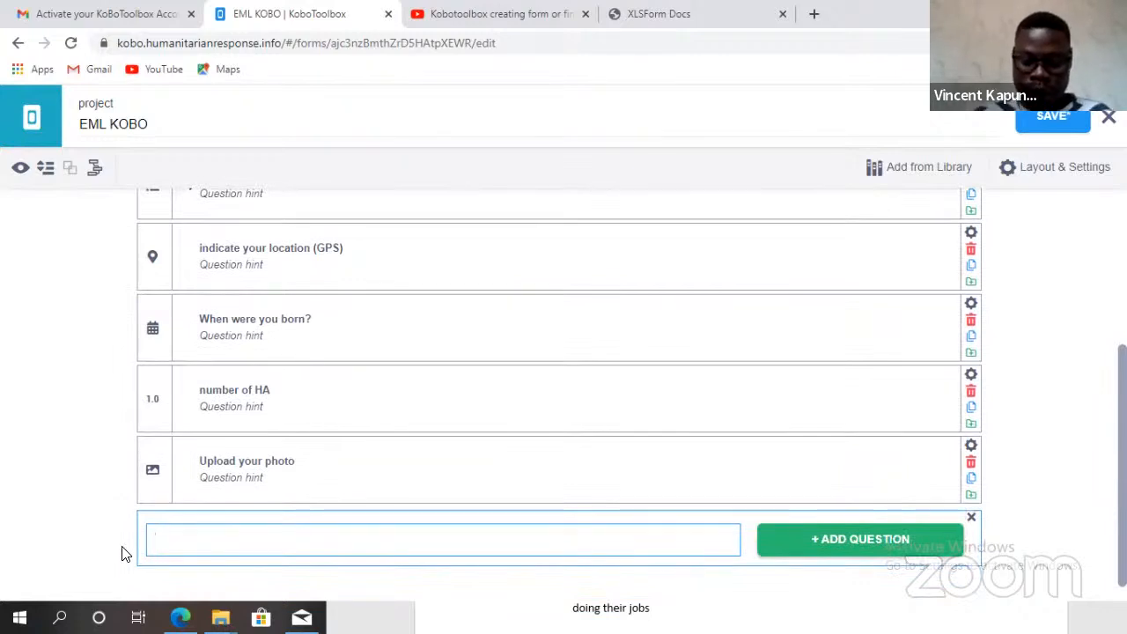
type("kindl")
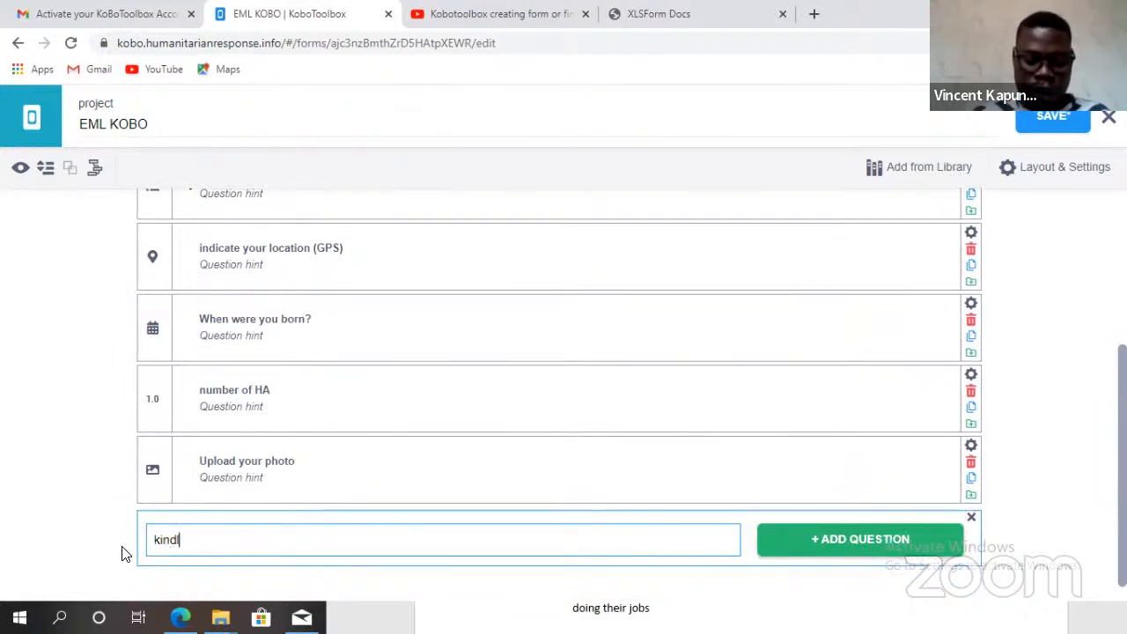
type("y recor")
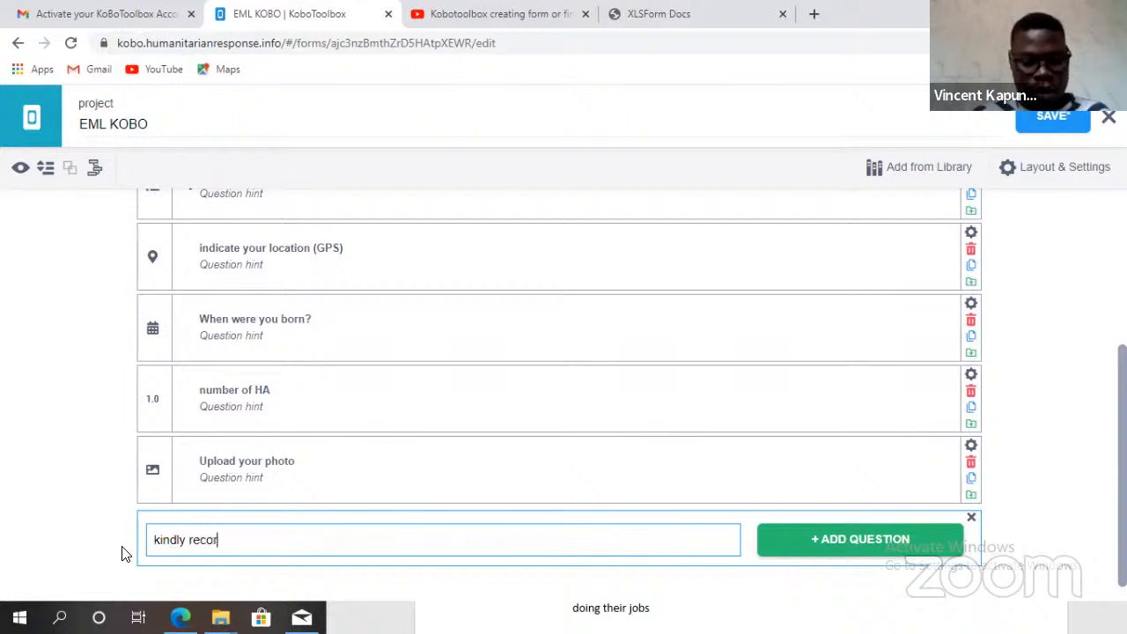
type("d or ")
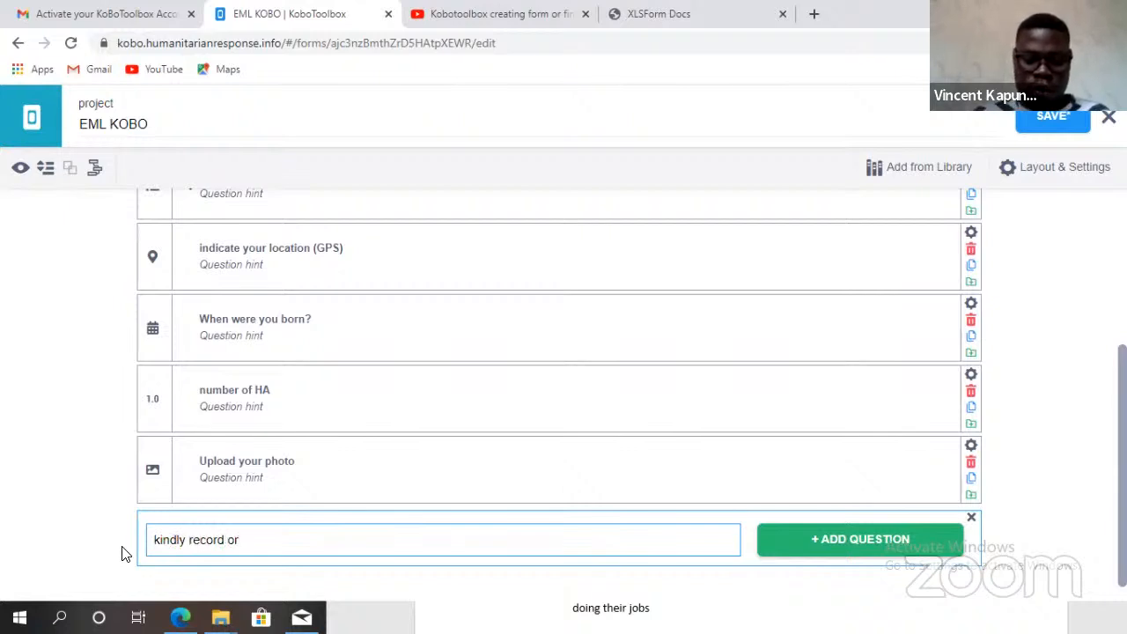
type("u")
type("oad ")
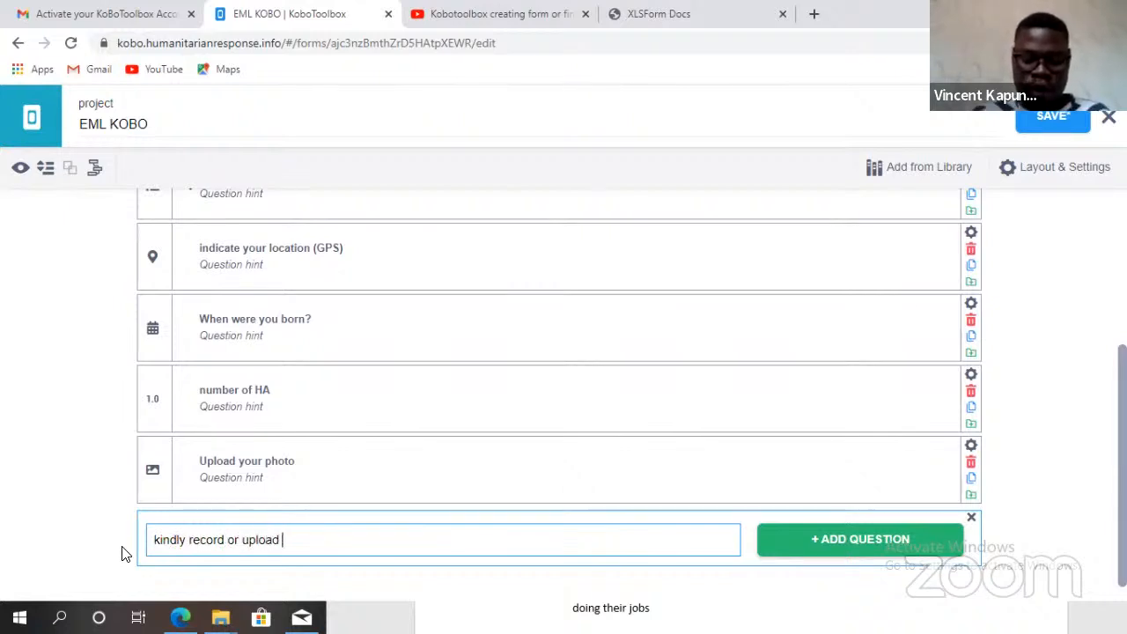
type("a ")
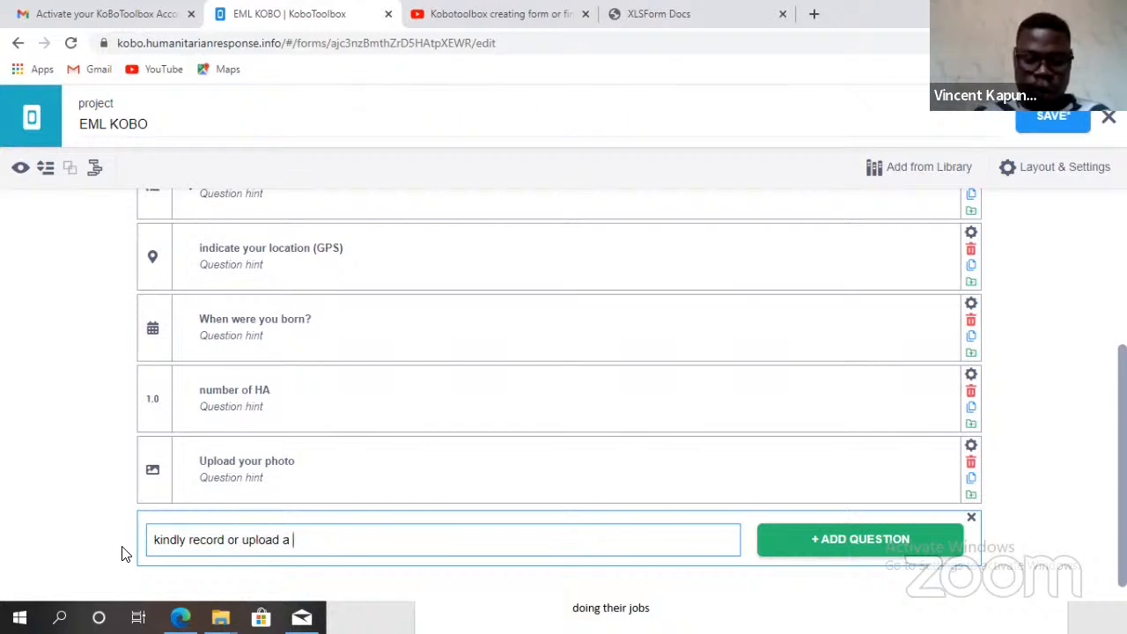
type("videaudio")
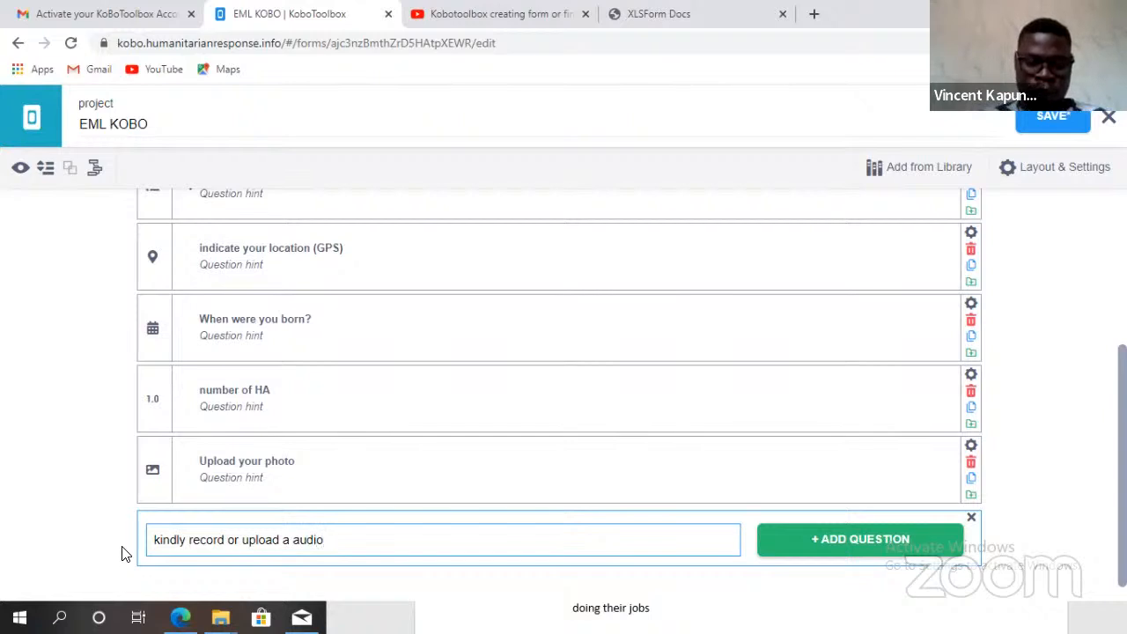
left_click(802, 540)
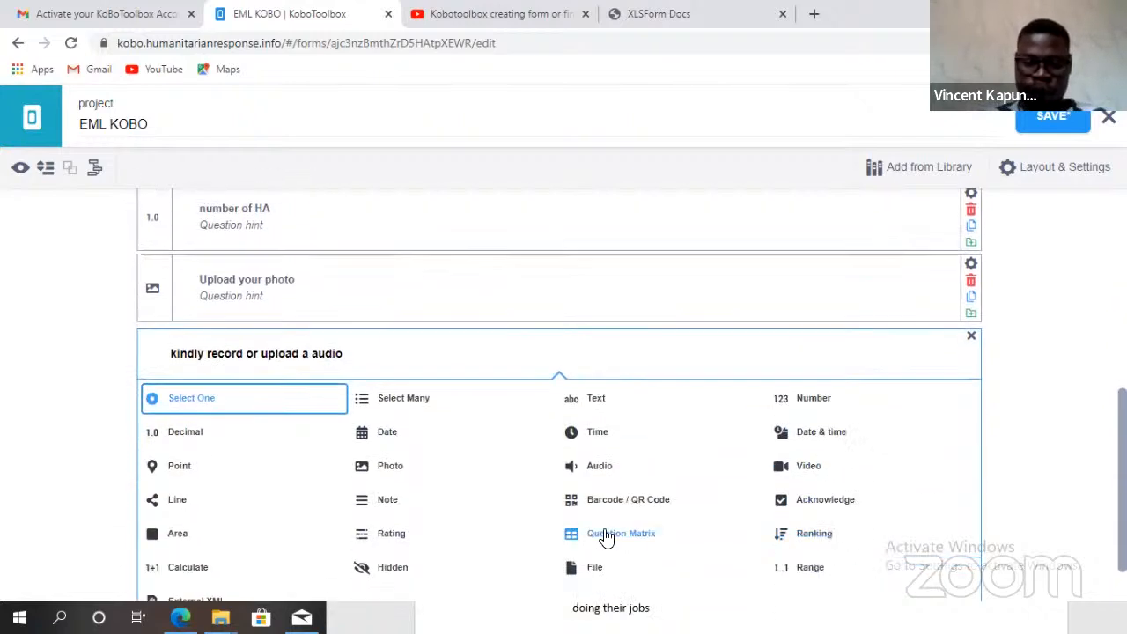
left_click(595, 468)
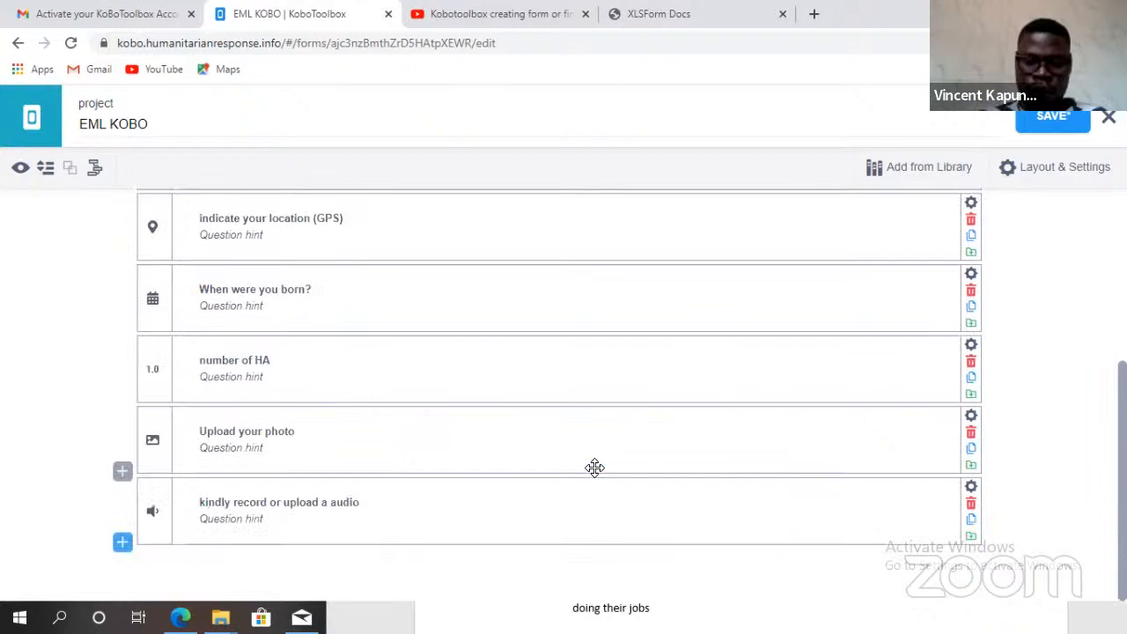
left_click(120, 546)
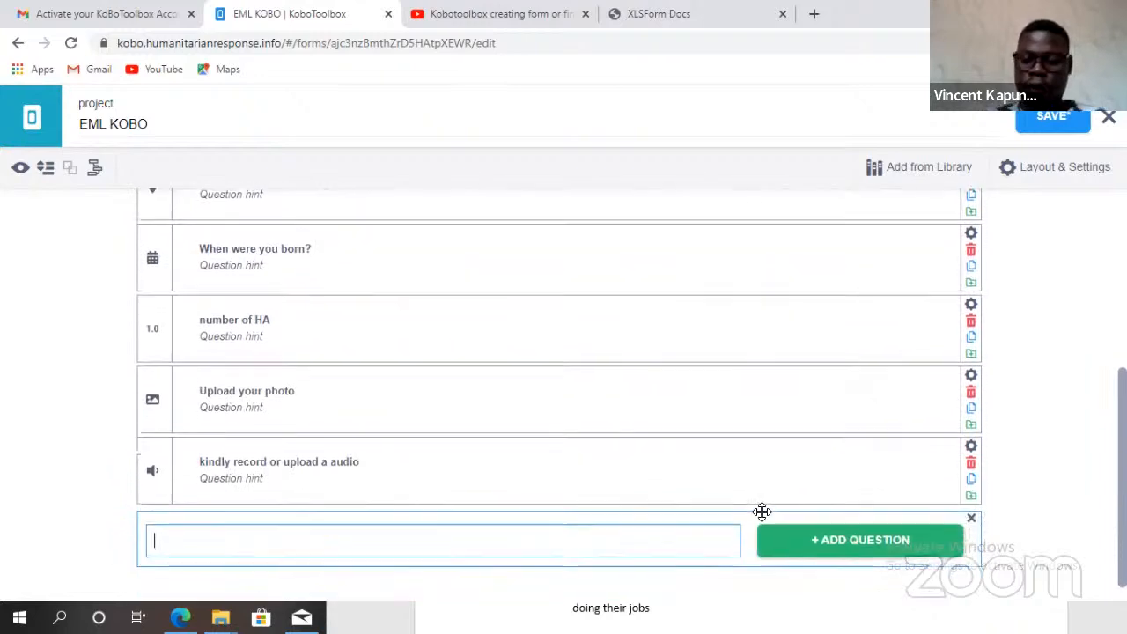
left_click(820, 541)
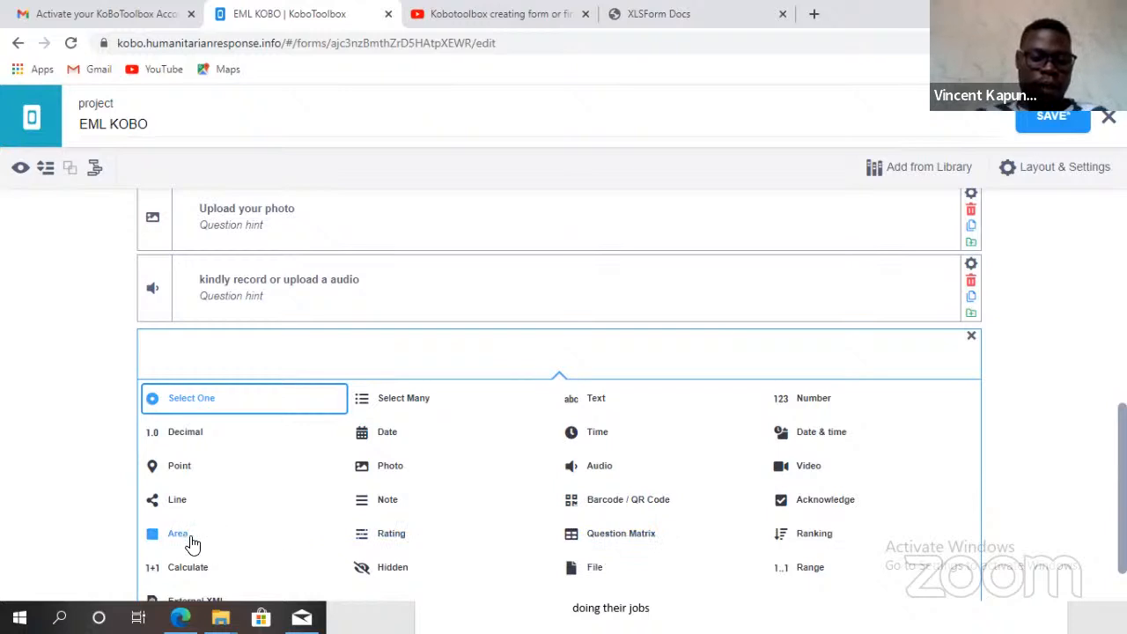
scroll(203, 545, "down", 1)
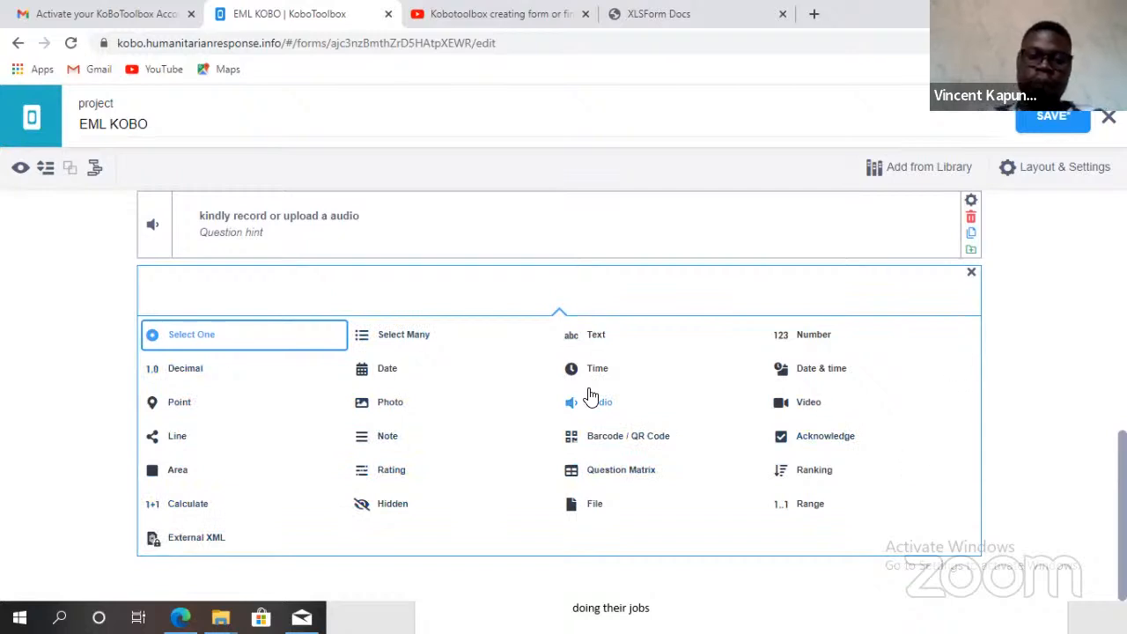
left_click(972, 274)
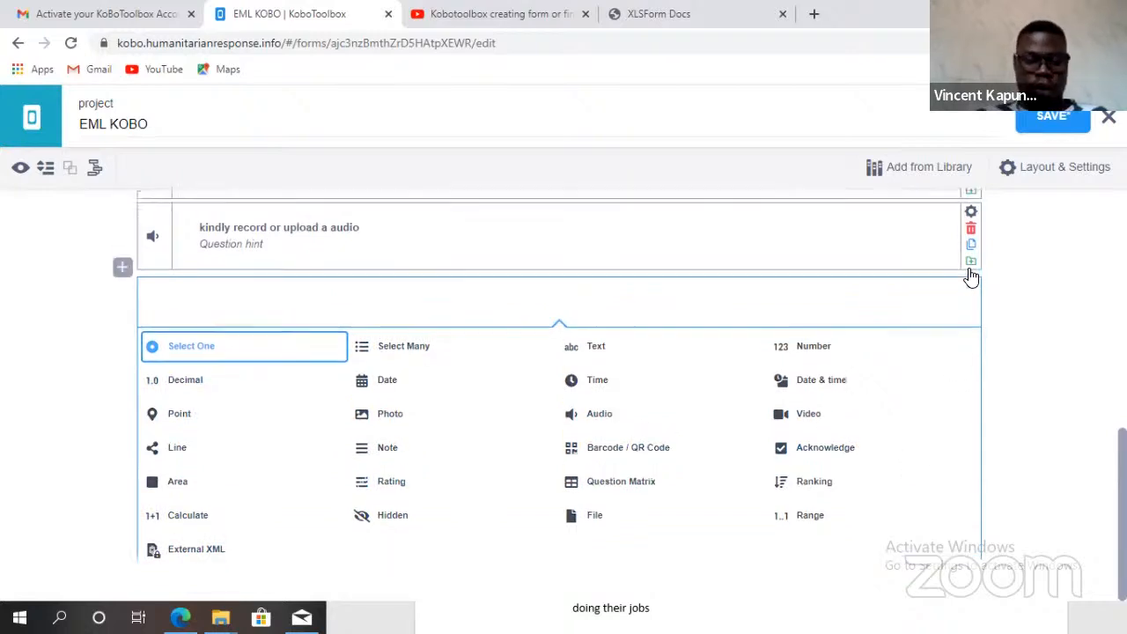
- Preview the form, fill in the respondent's name and choose Male as the gender
scroll(426, 495, "up", 4)
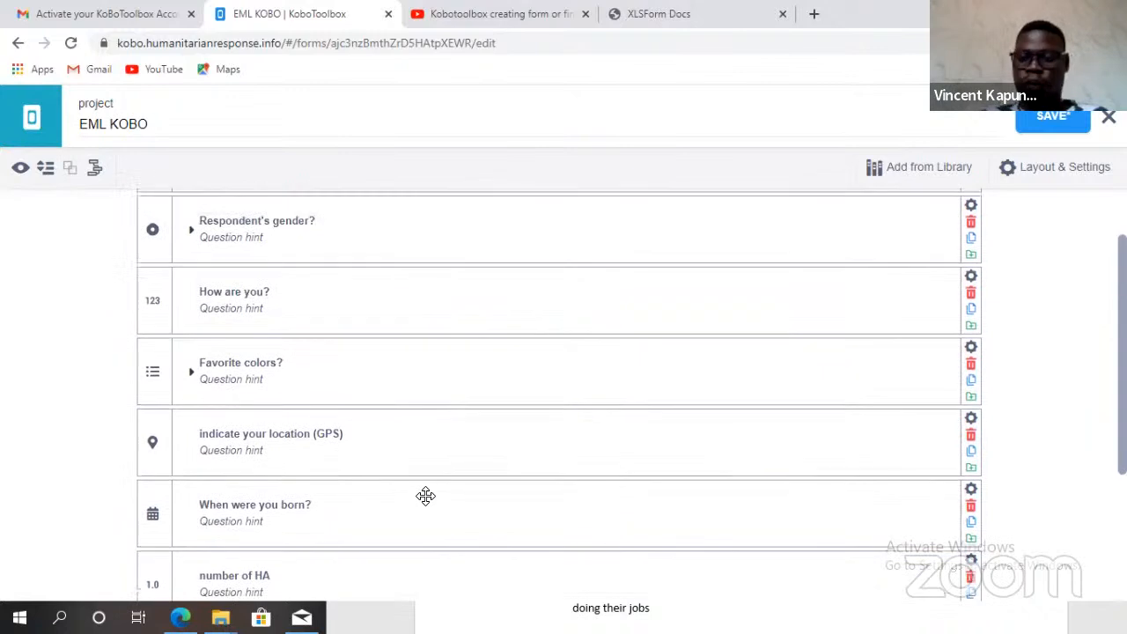
left_click(19, 170)
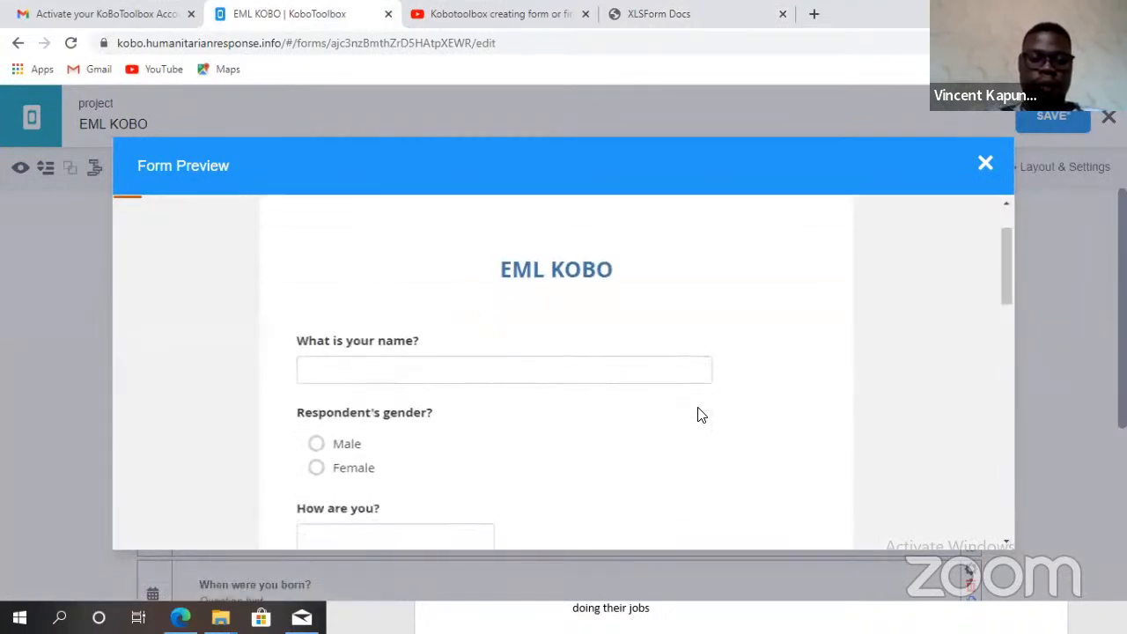
left_click(456, 371)
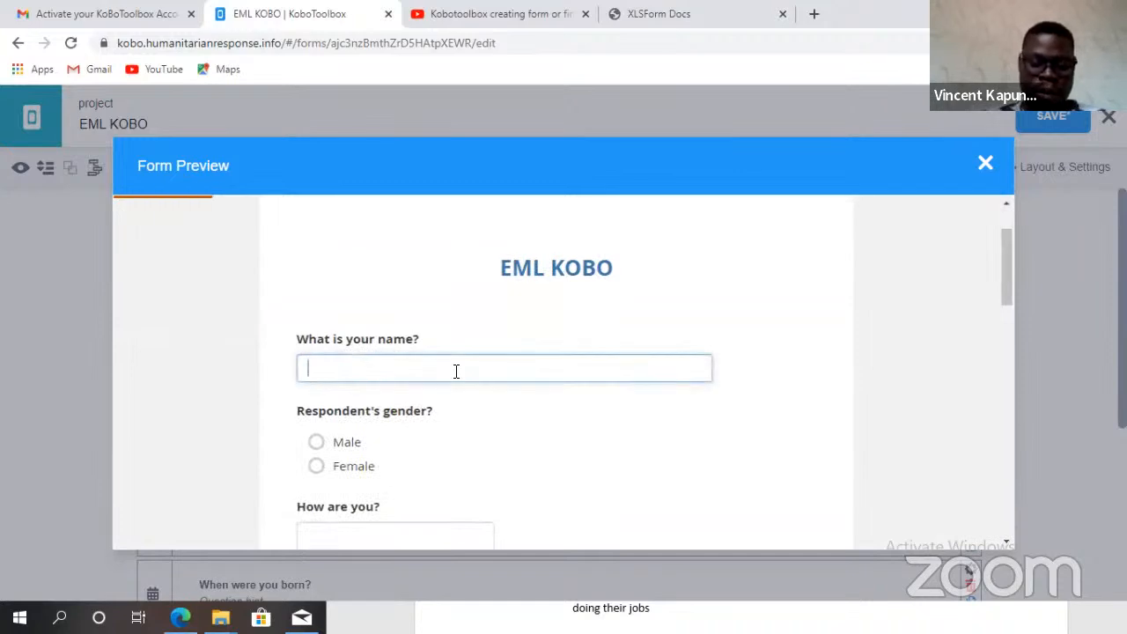
type("vince")
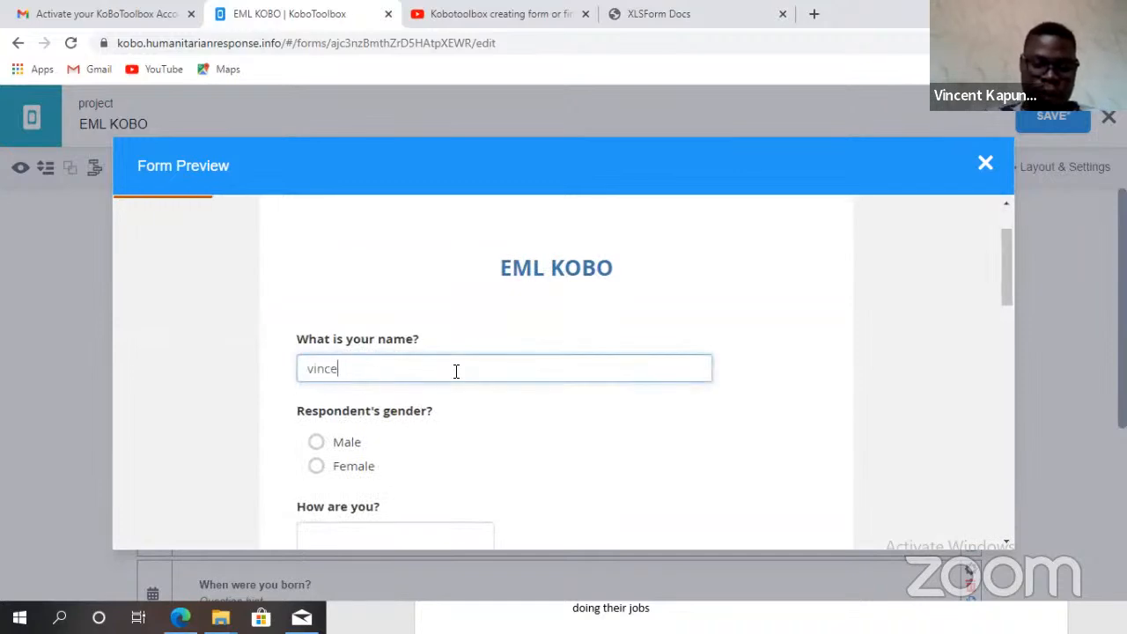
left_click(346, 440)
- In the form preview, answer "How are you?" with 15 and select Green and Grey as favorite colors
scroll(348, 440, "down", 2)
left_click(338, 429)
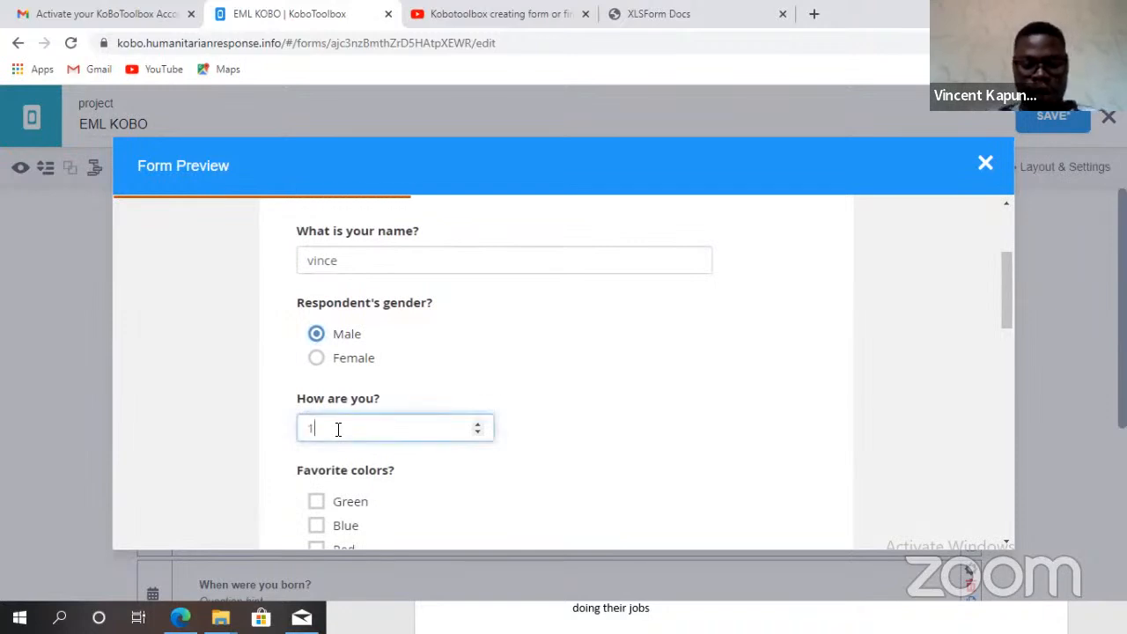
scroll(339, 431, "down", 2)
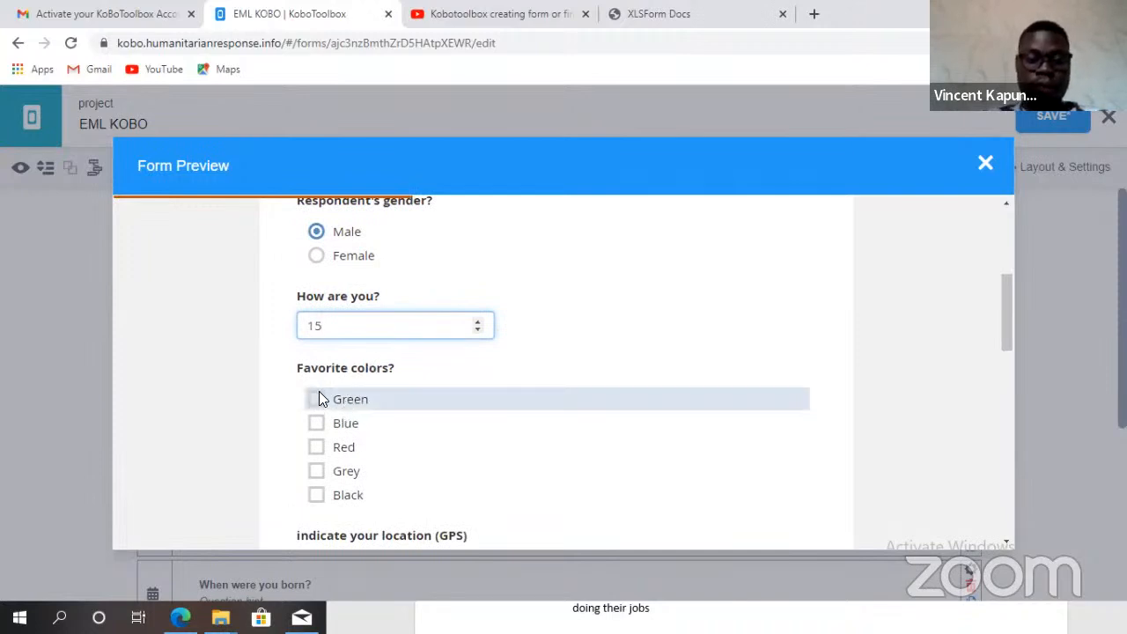
left_click(330, 403)
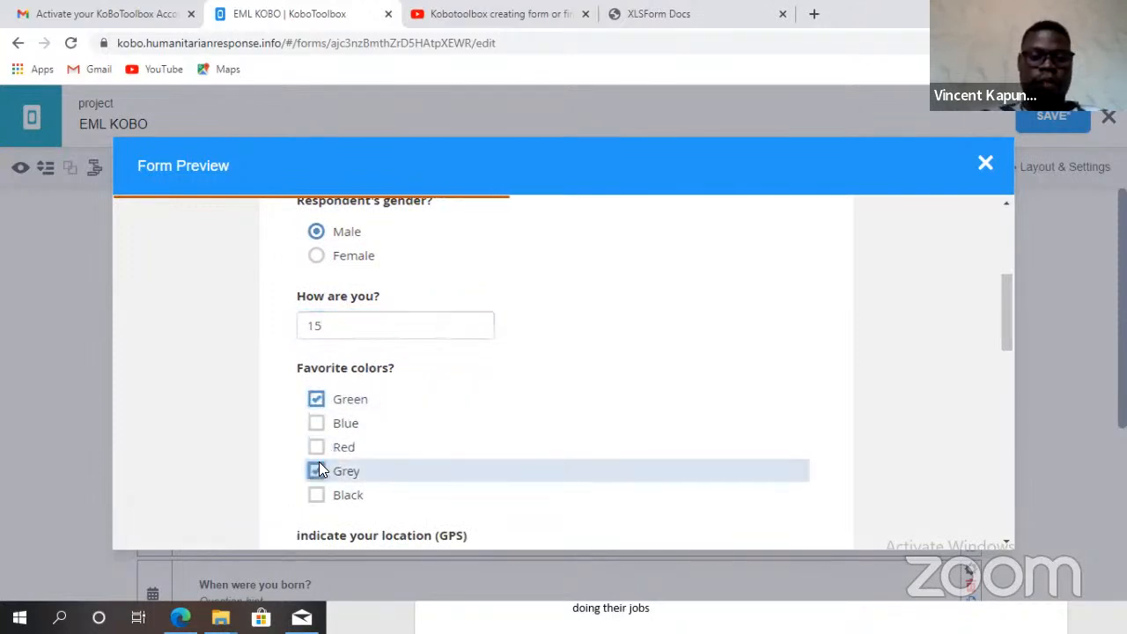
scroll(452, 448, "up", 1)
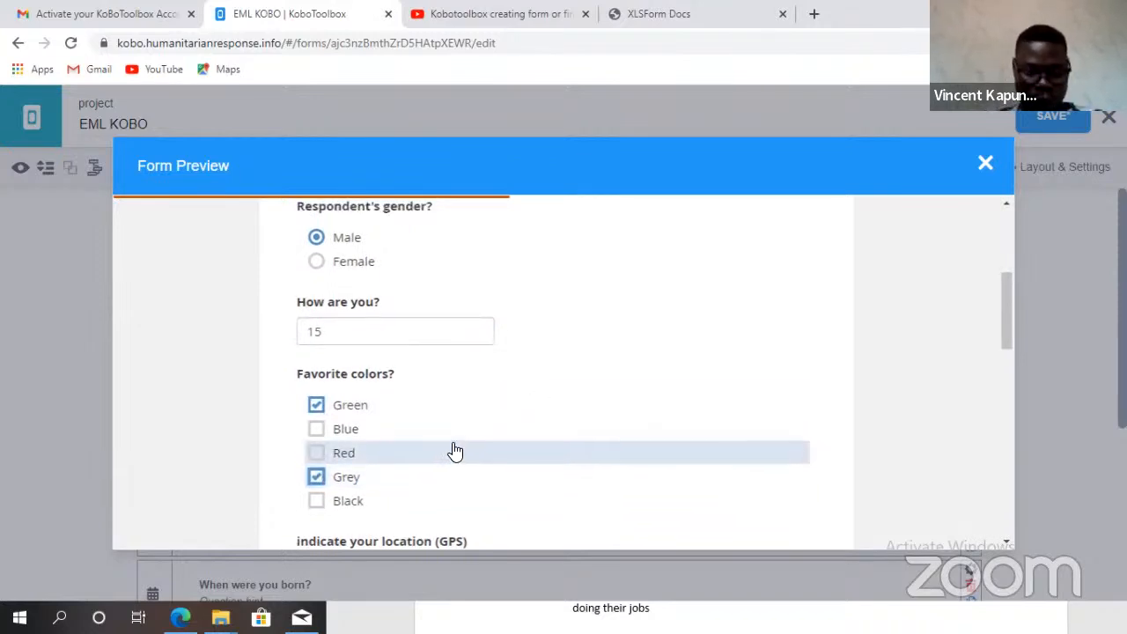
scroll(454, 451, "up", 2)
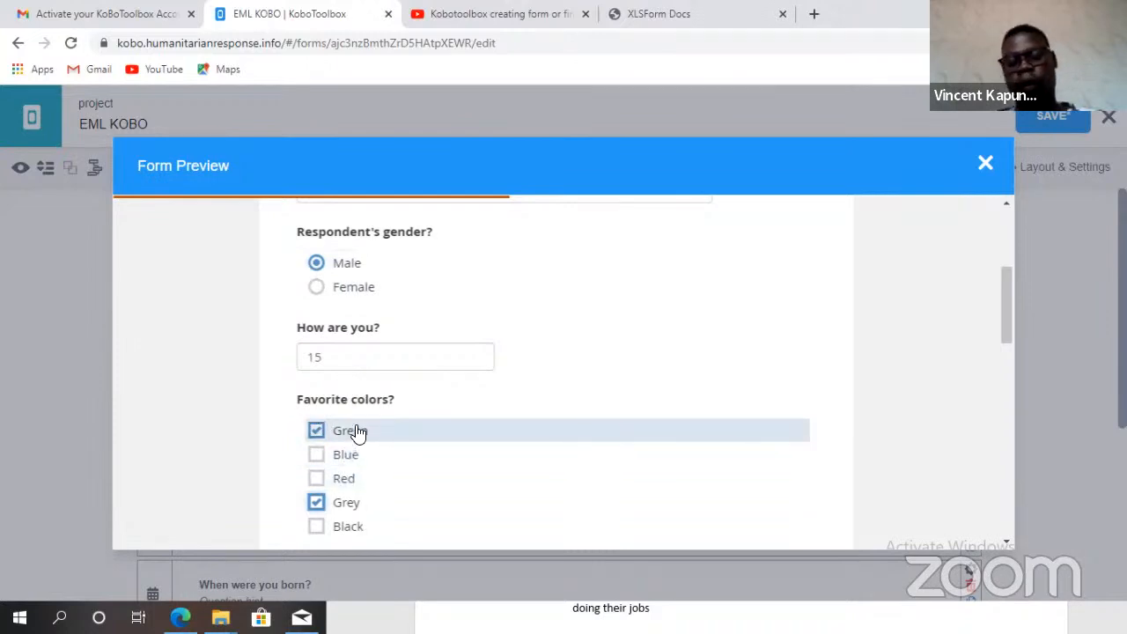
scroll(384, 499, "down", 2)
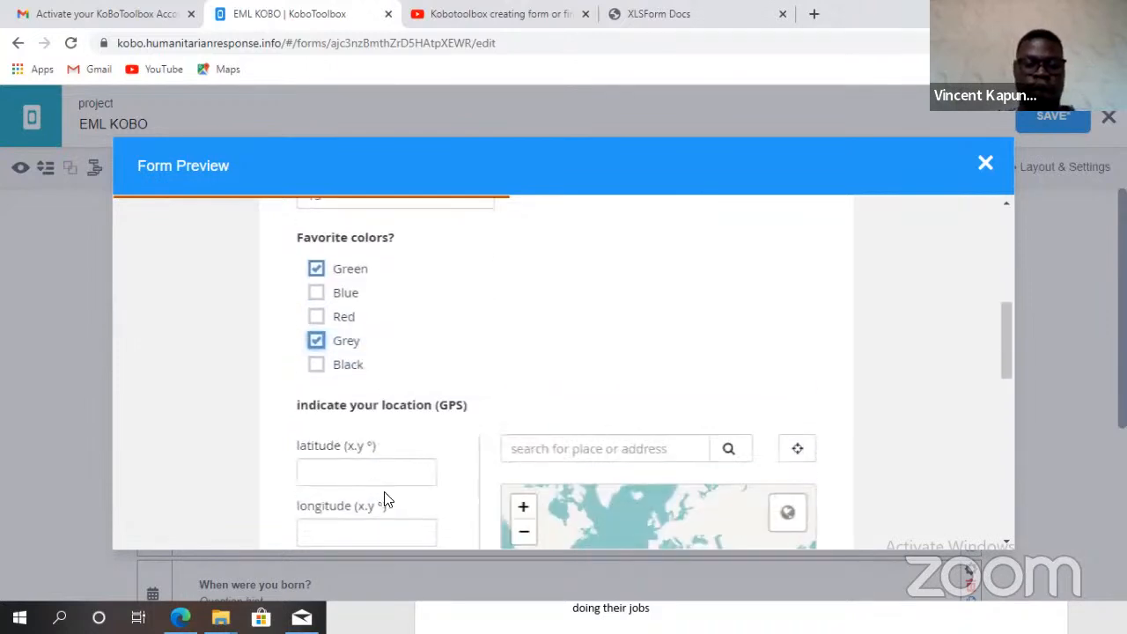
- Close the form preview and save the EML KOBO form
left_click(988, 169)
scroll(335, 397, "down", 3)
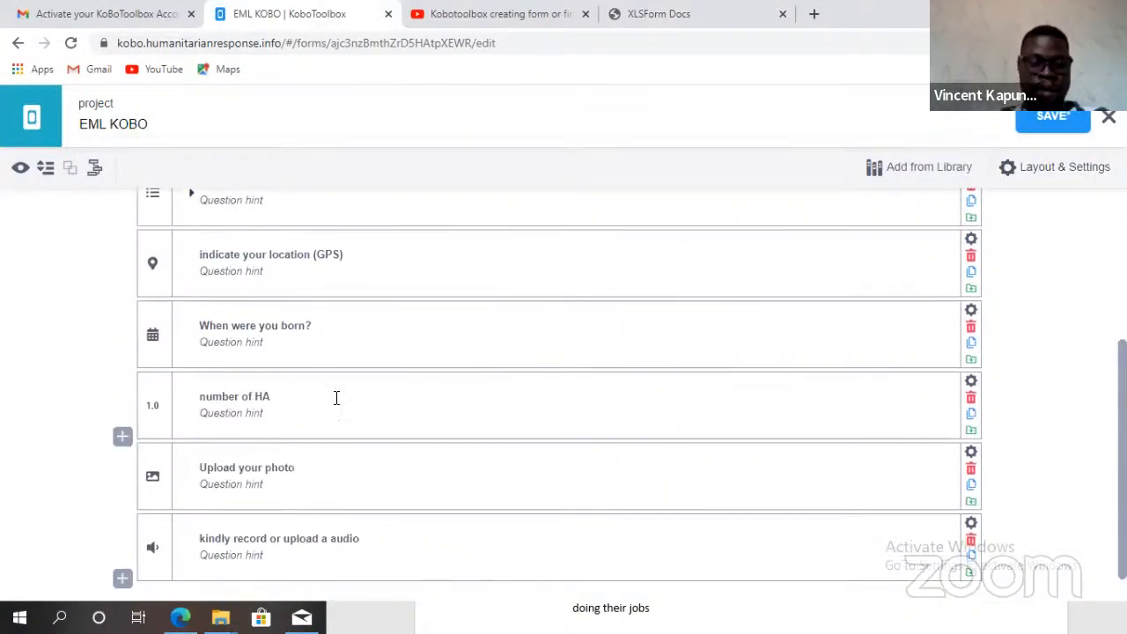
scroll(336, 397, "down", 1)
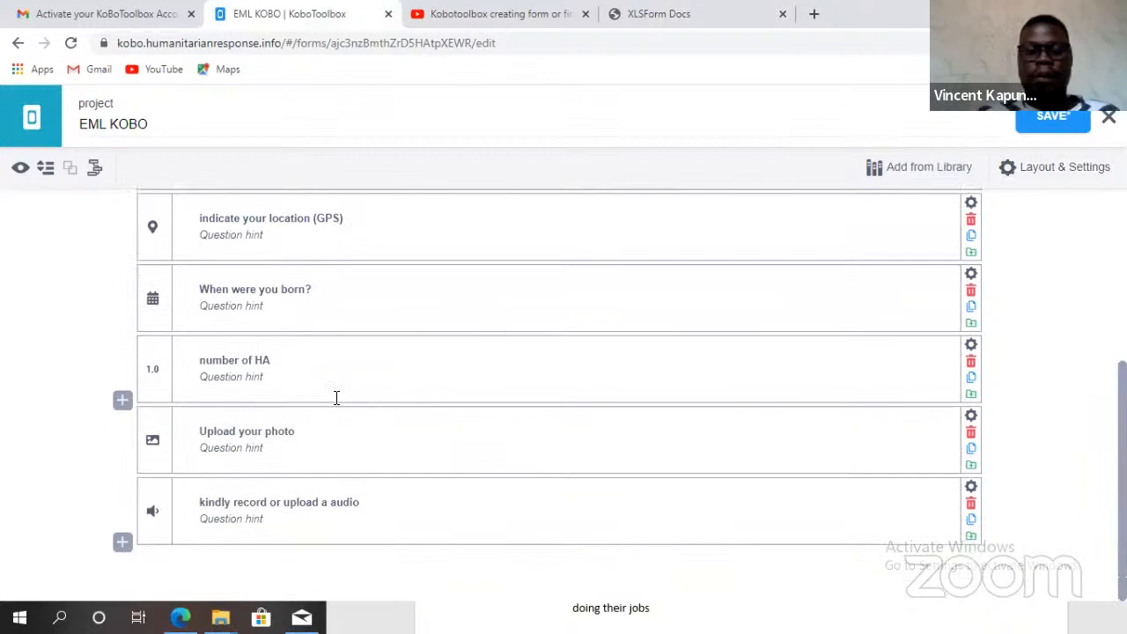
left_click(1057, 120)
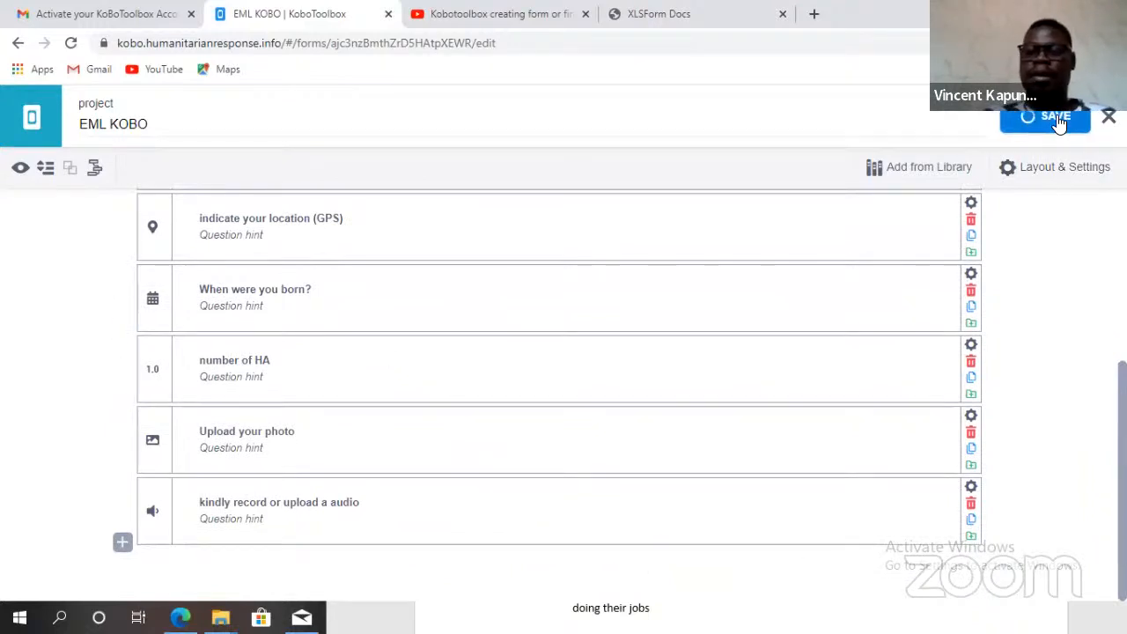